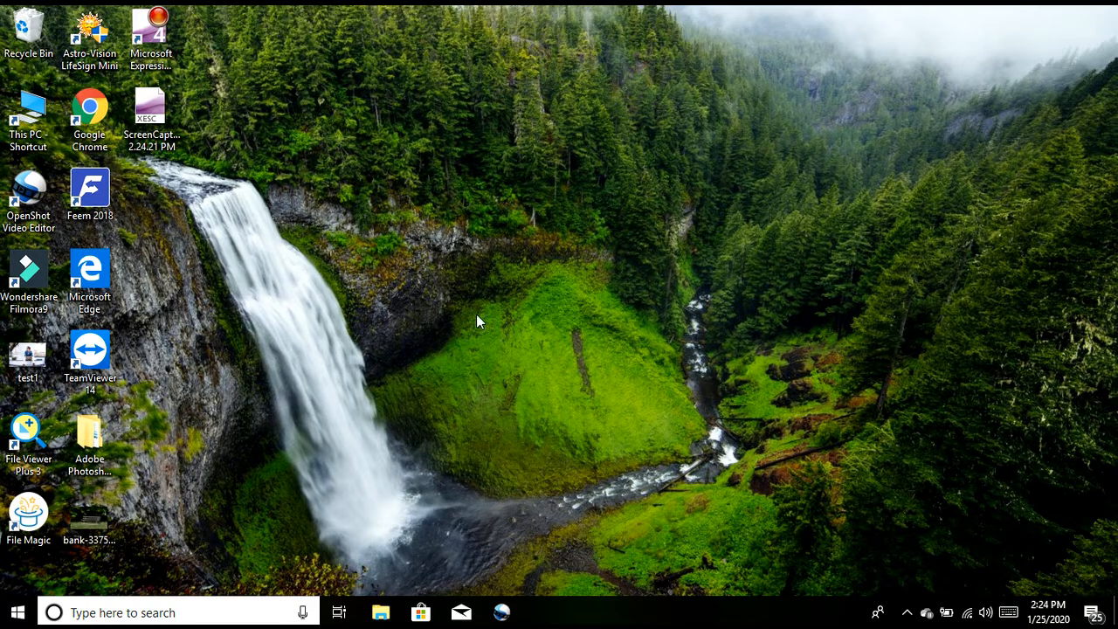
Step: Open the Adobe Photoshop CS3 Zz folder on the desktop and launch Photoshop from its Adobe Photoshop CS3 subfolder
left_click(103, 428)
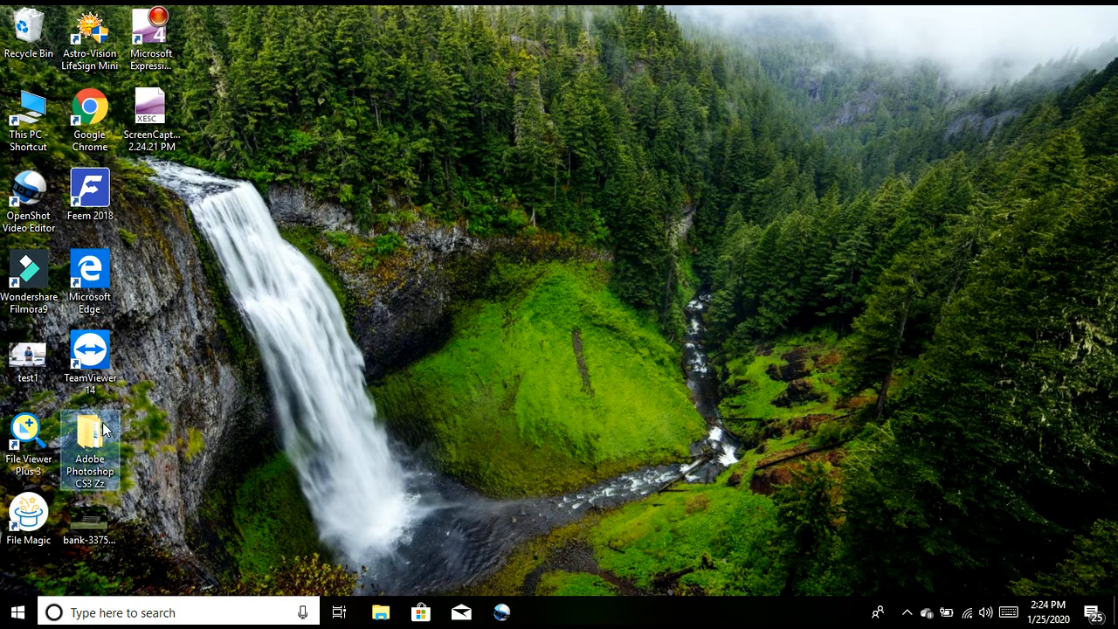
double_click(102, 422)
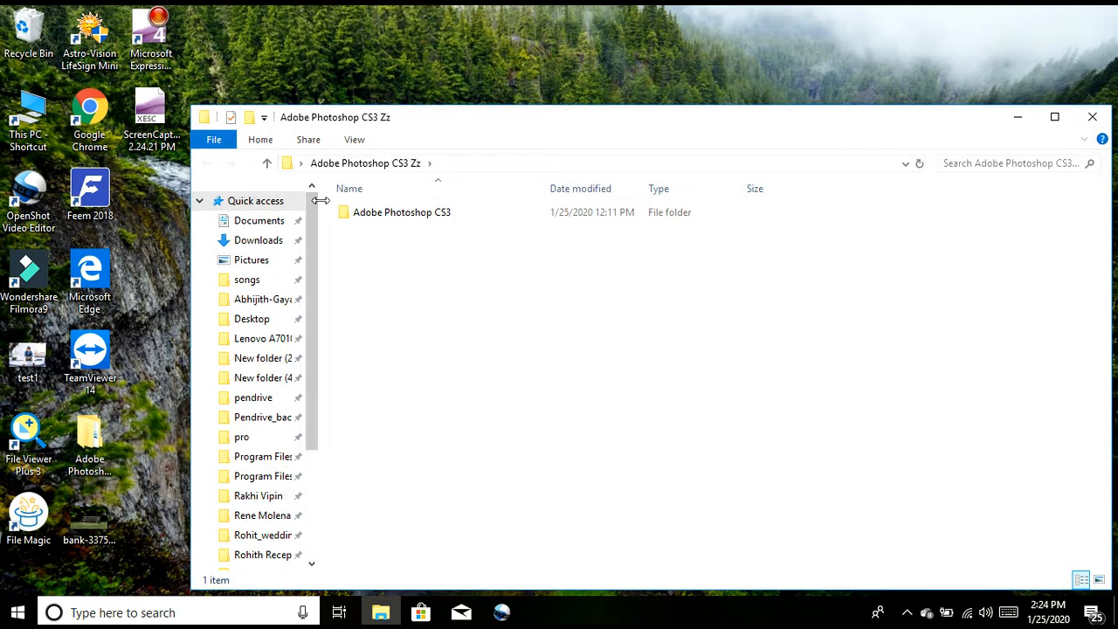
double_click(347, 215)
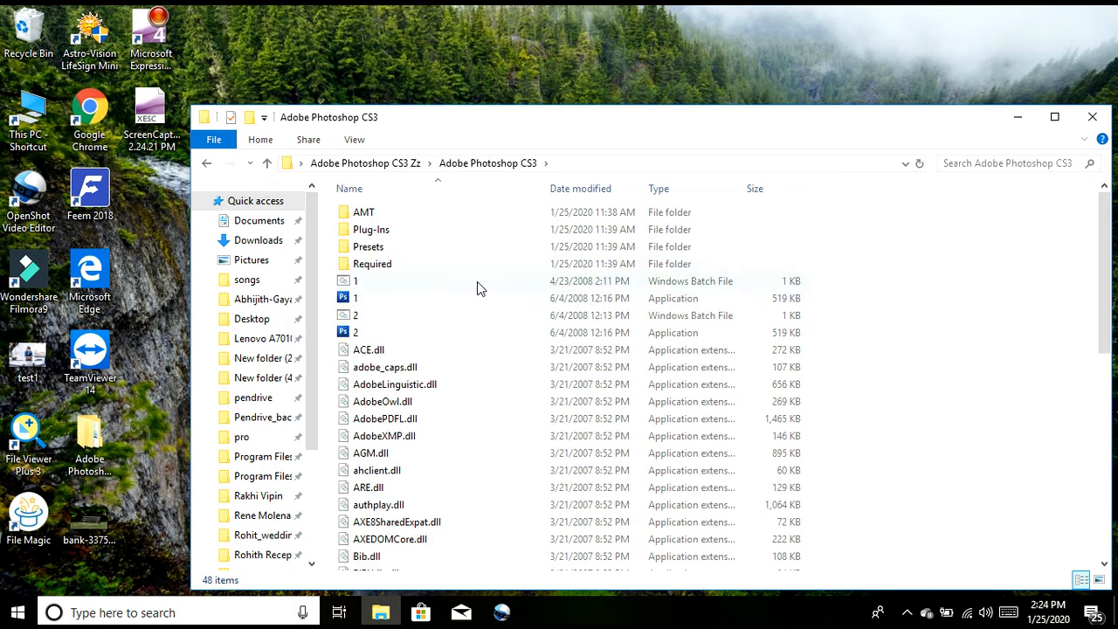
left_click_drag(1100, 294, 1105, 476)
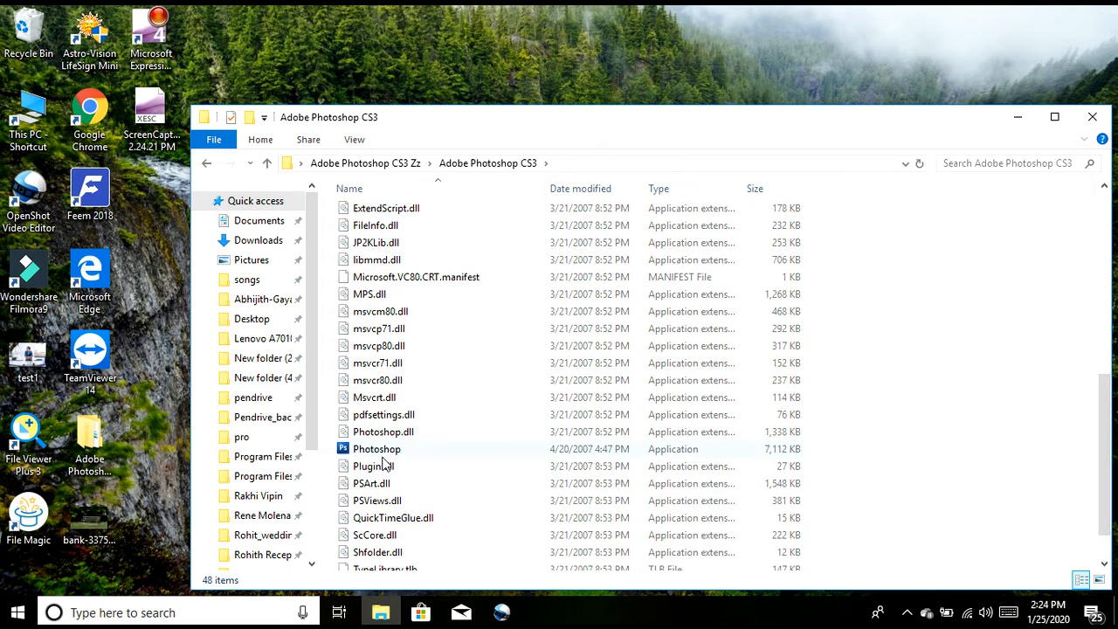
double_click(383, 456)
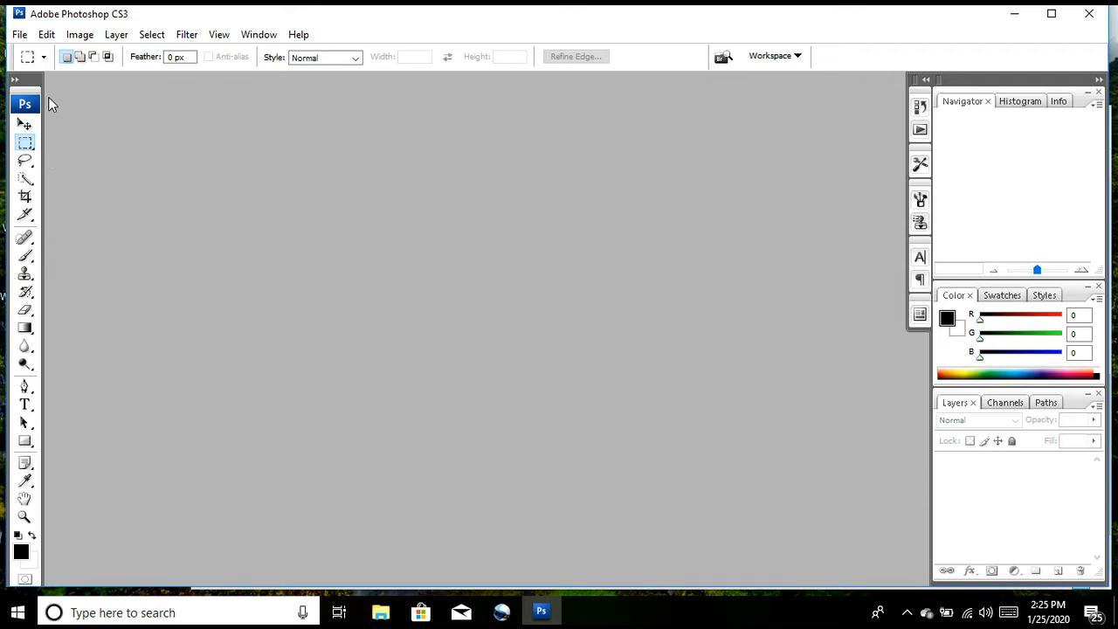
Step: Open the image test1 (PNG) from the Desktop folder
left_click(18, 34)
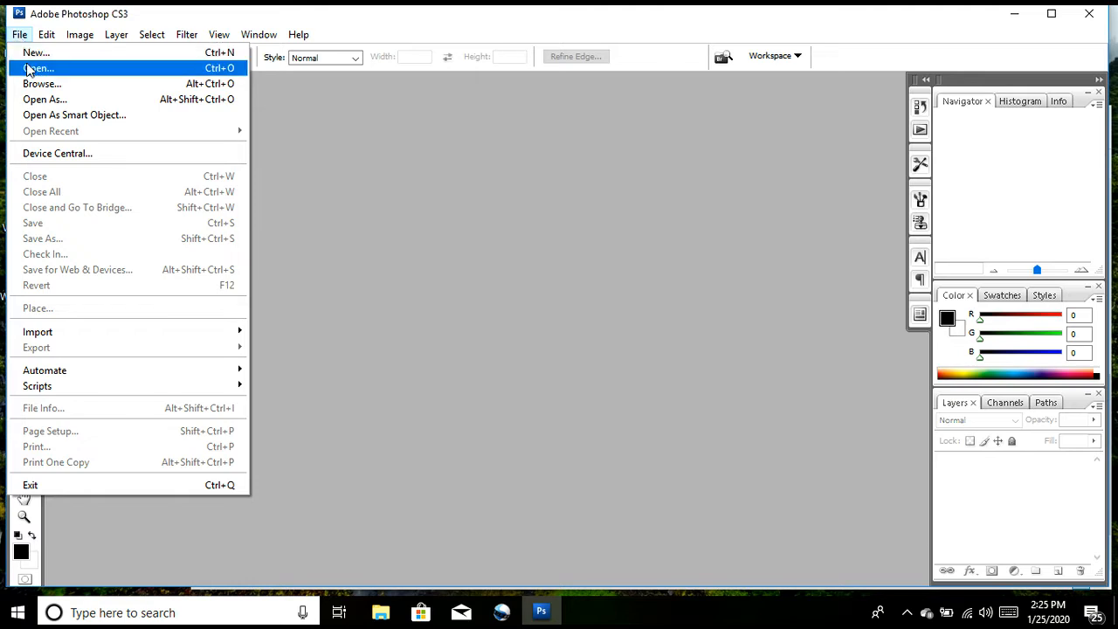
left_click(27, 68)
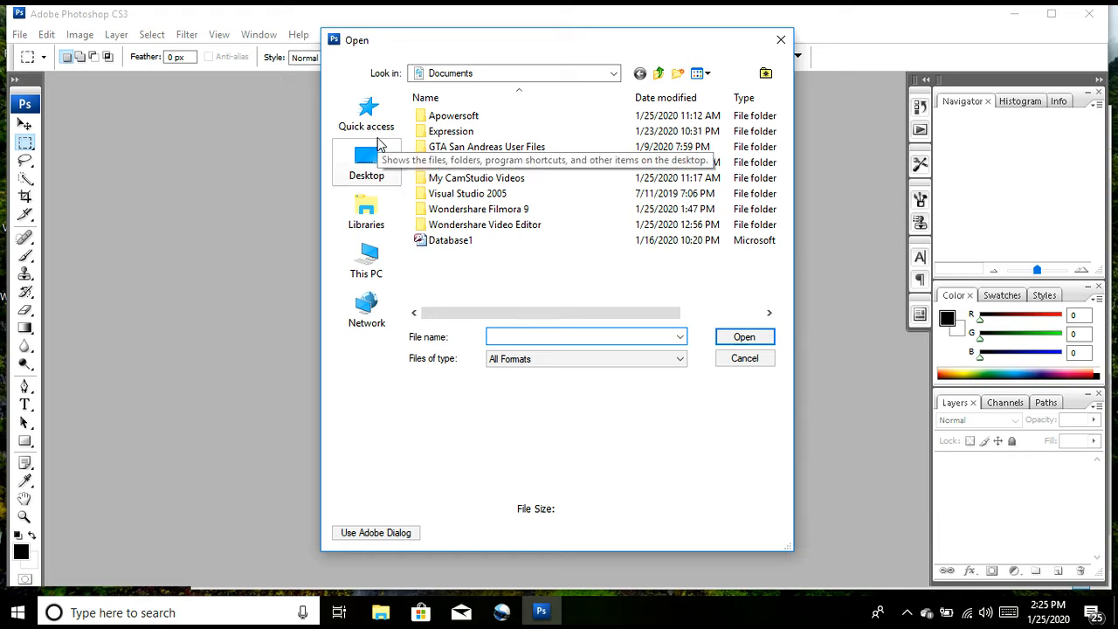
left_click(379, 145)
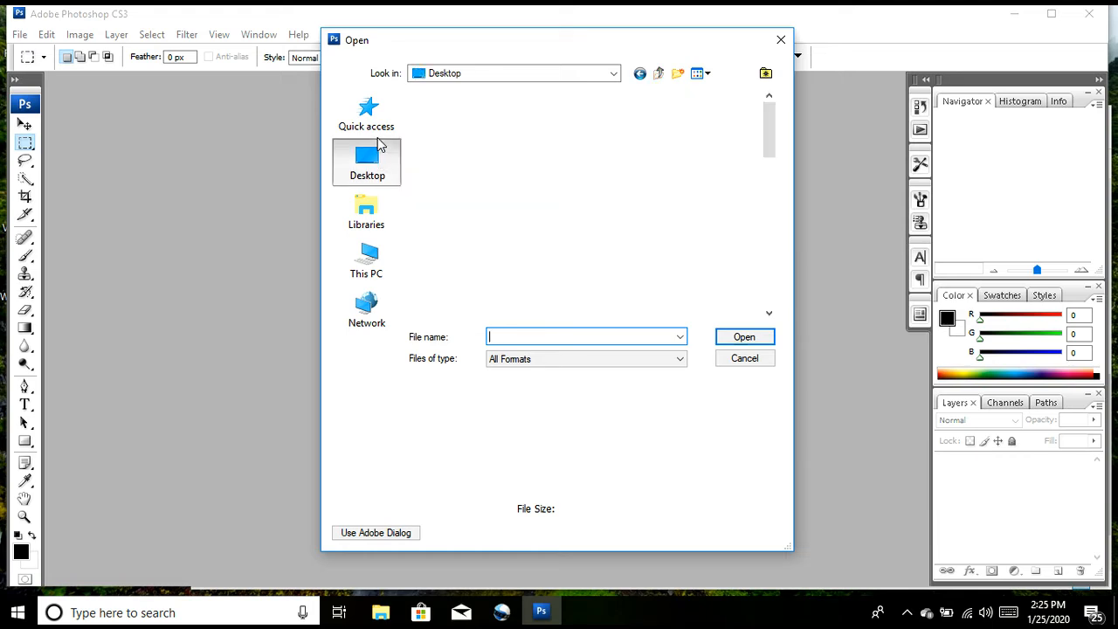
left_click(769, 288)
left_click(770, 289)
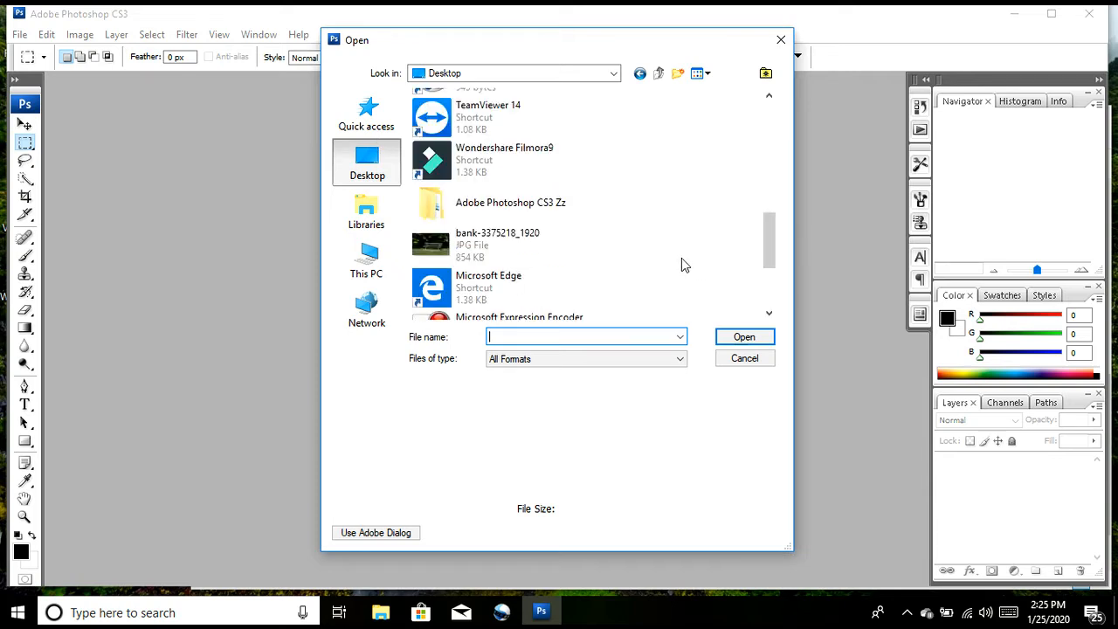
left_click(771, 295)
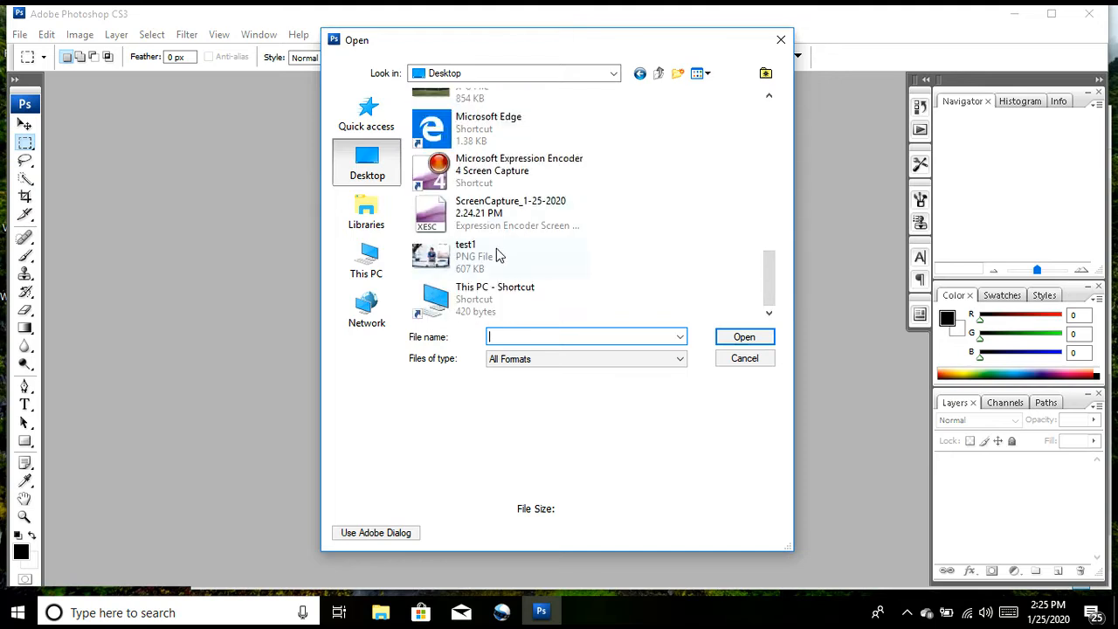
double_click(496, 253)
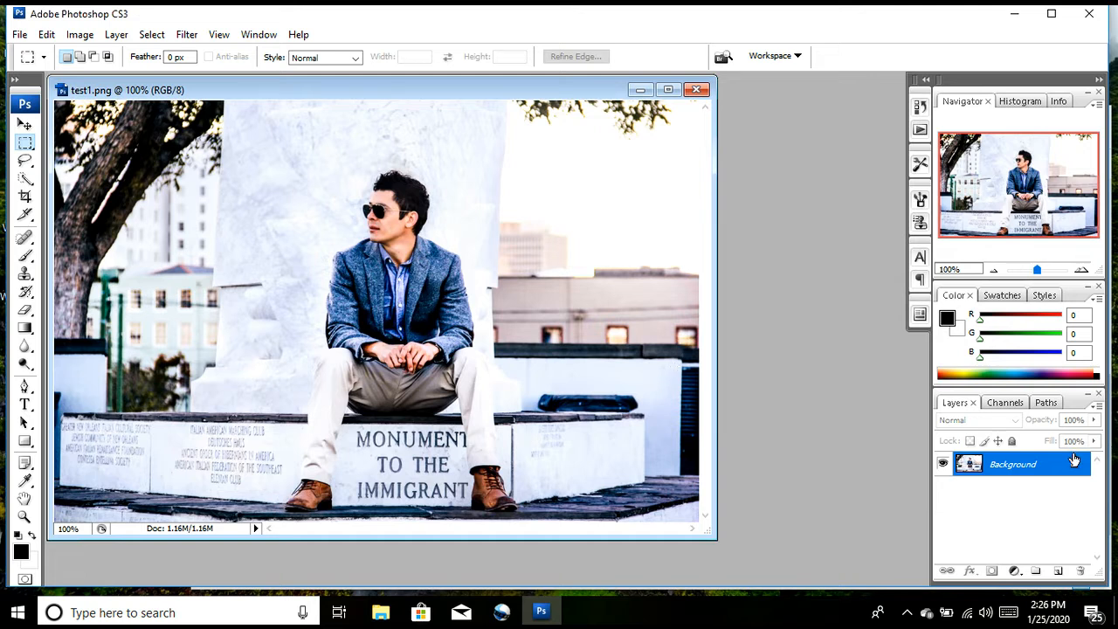
Step: Convert the locked Background layer into a normal layer with the default name Layer 0
mouse_move(1074, 469)
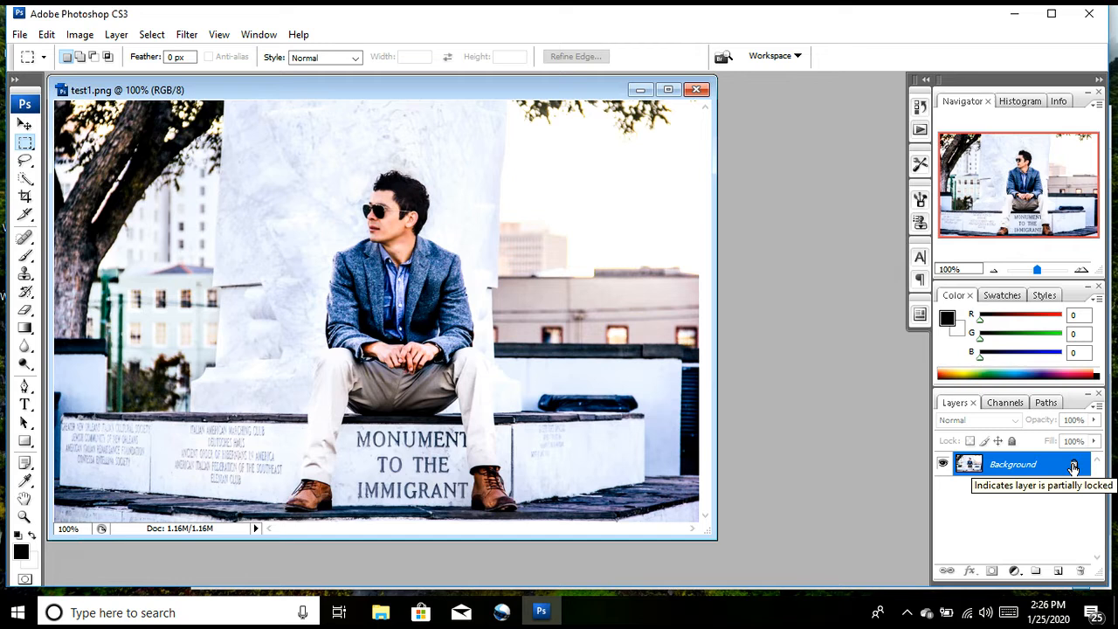
double_click(1074, 468)
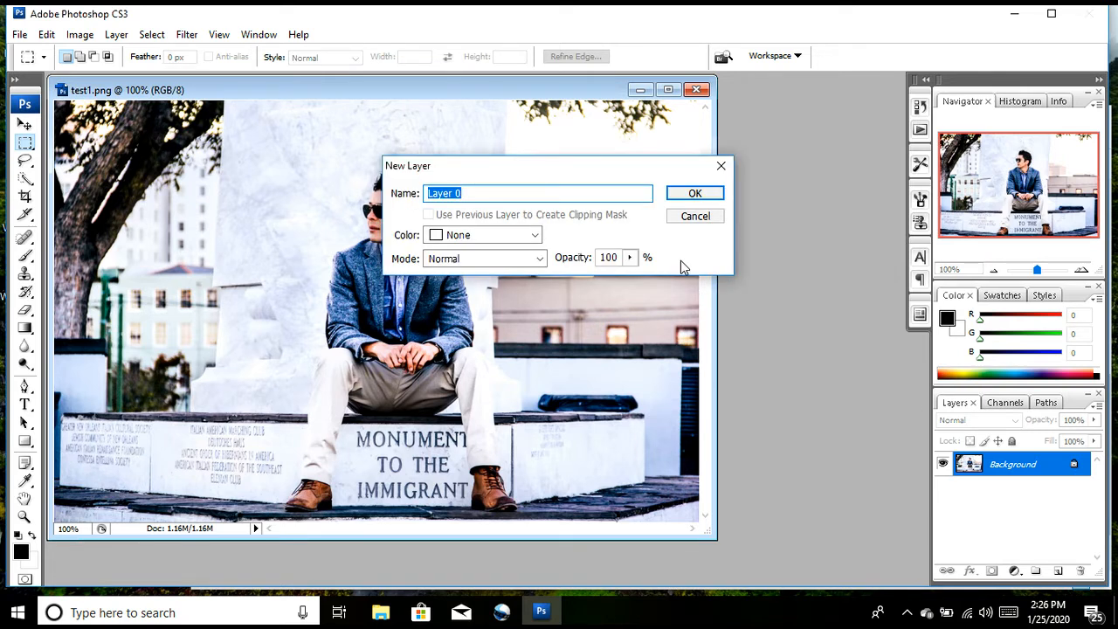
left_click(681, 199)
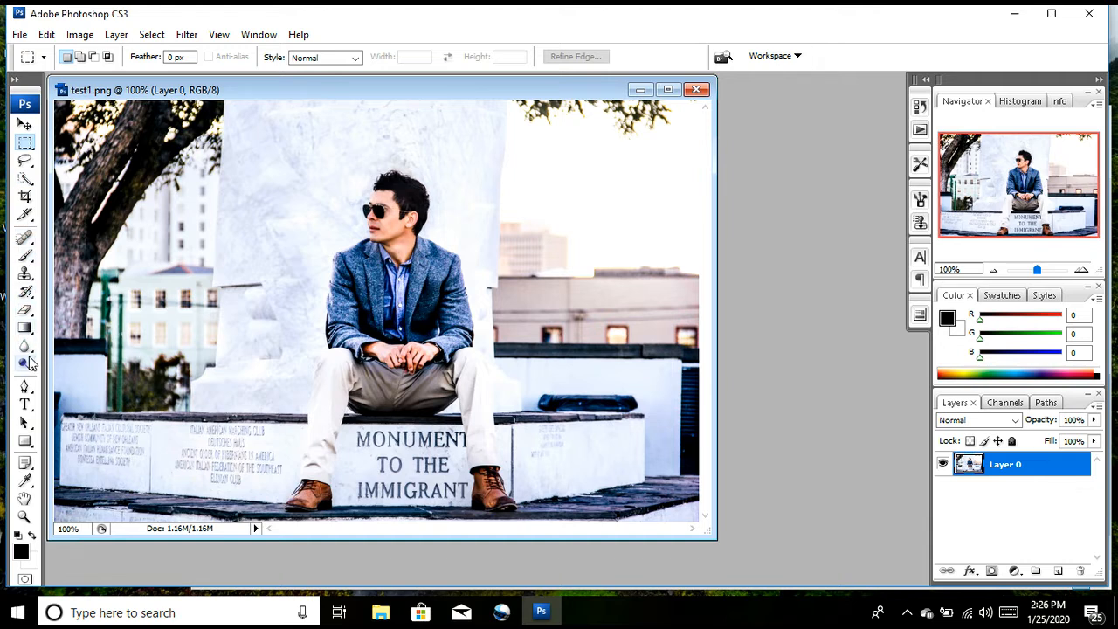
Step: Draw a rectangular marquee selection around the whole seated man, from above his head to the photo's lower edge
left_click(25, 125)
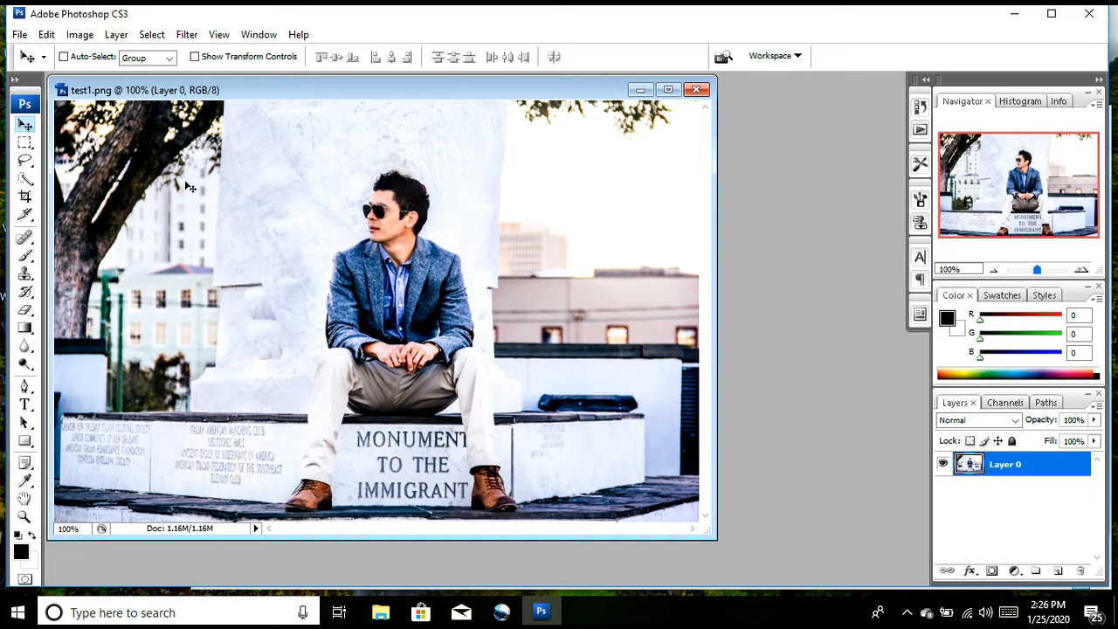
left_click(24, 146)
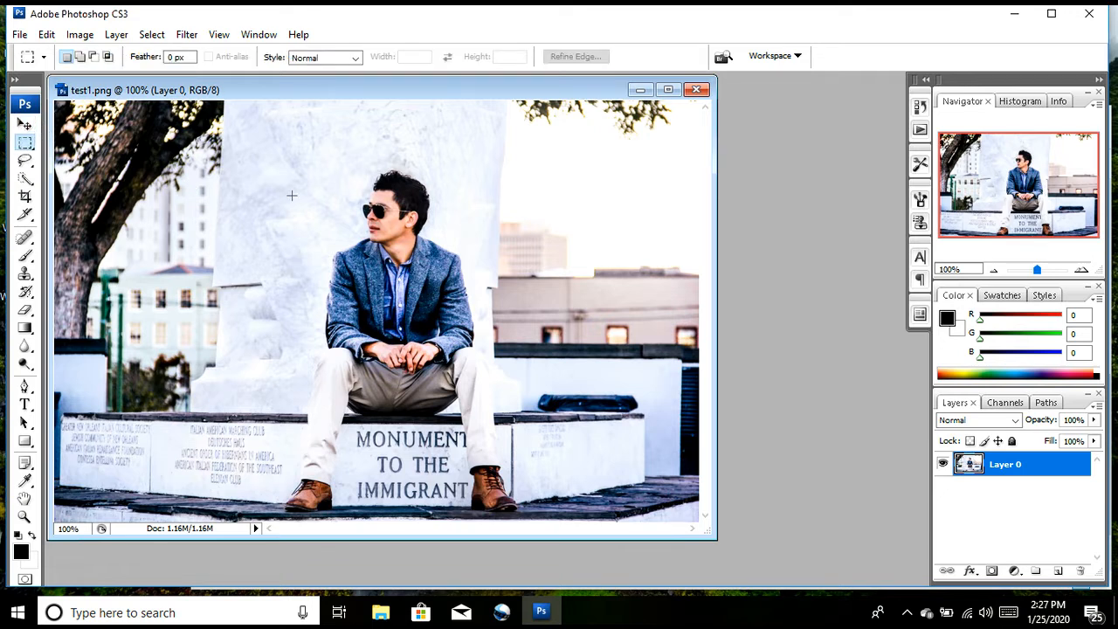
left_click_drag(243, 138, 572, 523)
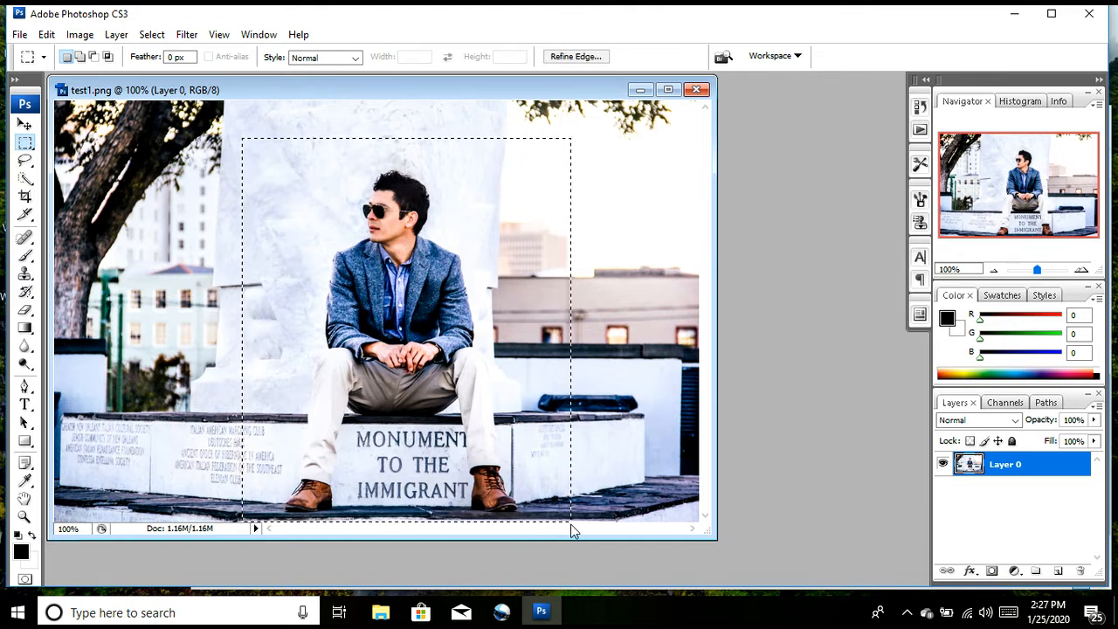
Step: Move the selected area with the man toward the photo's right edge, and undo the move
left_click(24, 126)
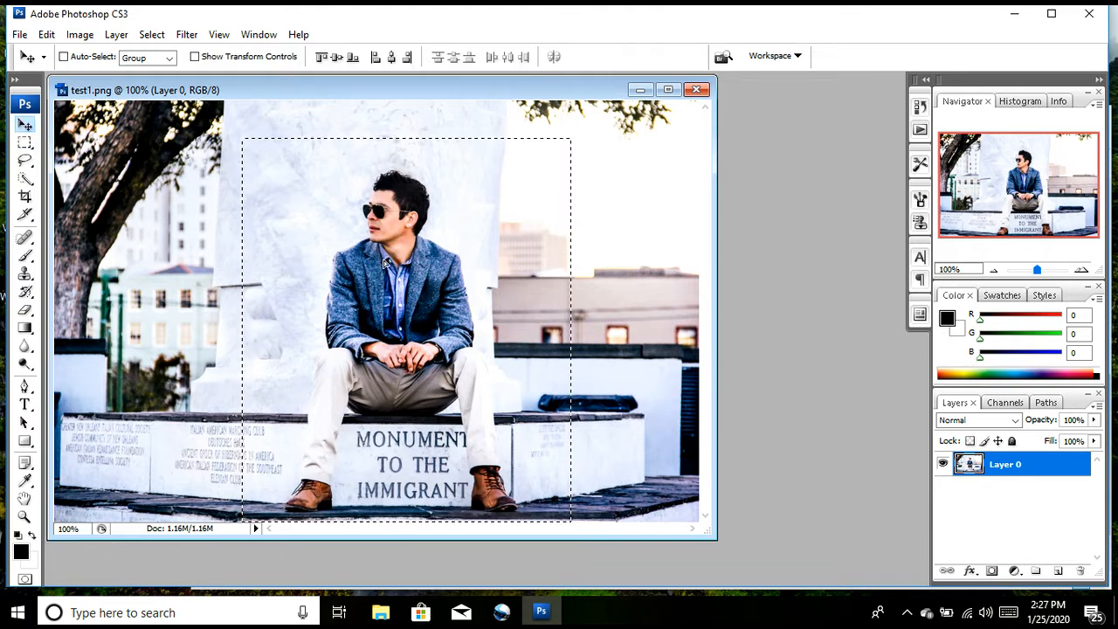
left_click_drag(399, 266, 531, 277)
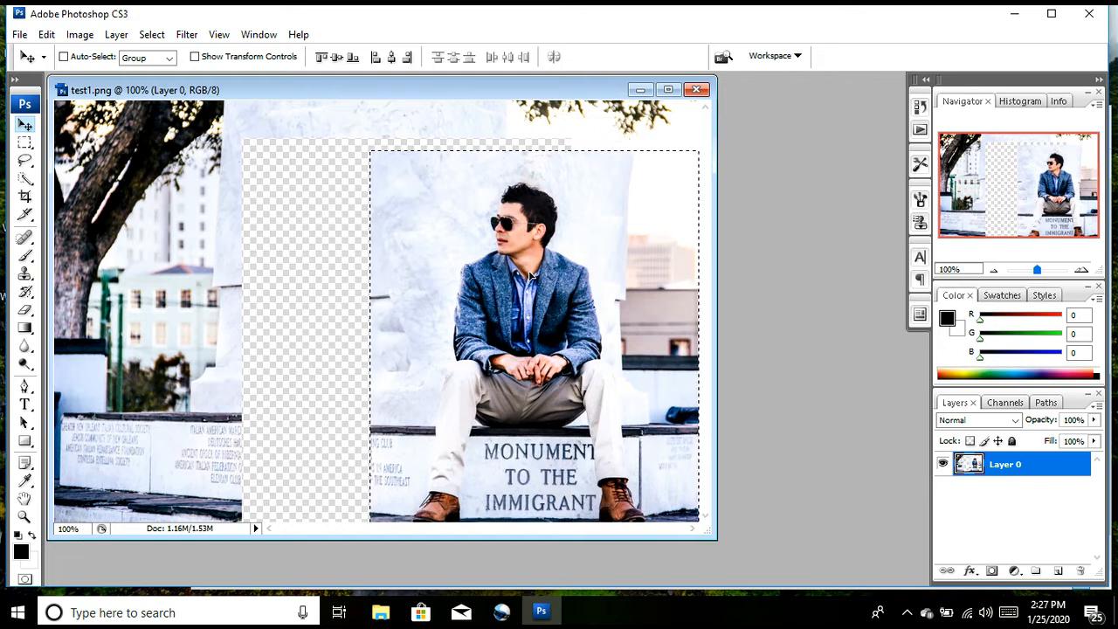
key("ctrl+z")
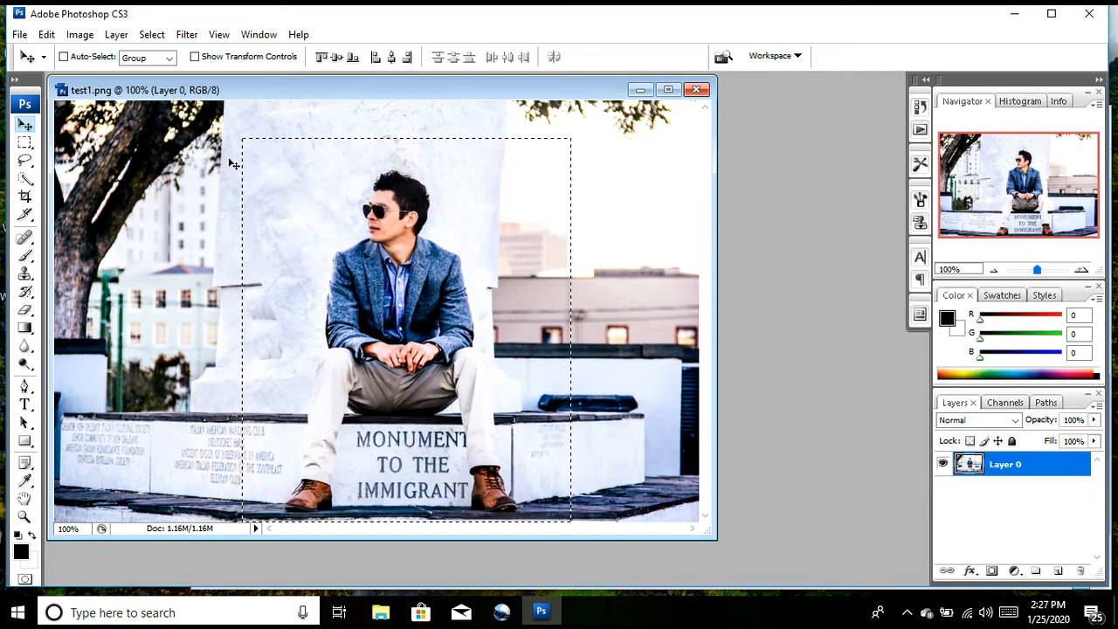
Step: Replace the rectangular selection with a loose freehand Lasso selection around the seated man, and try moving the selected area with the Move tool
left_click(26, 162)
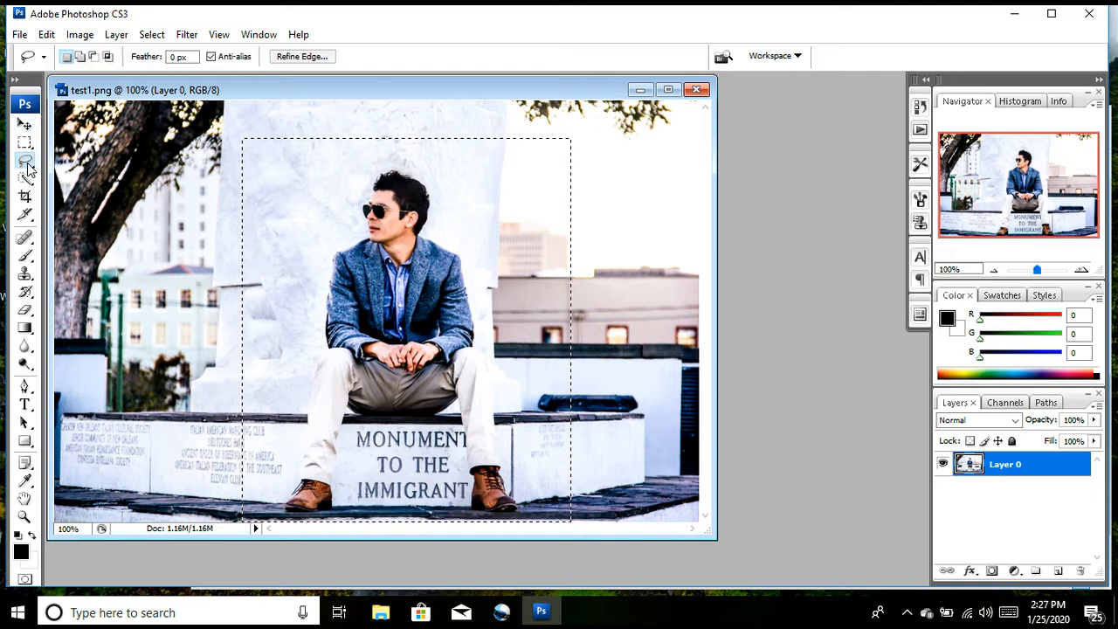
left_click(27, 168)
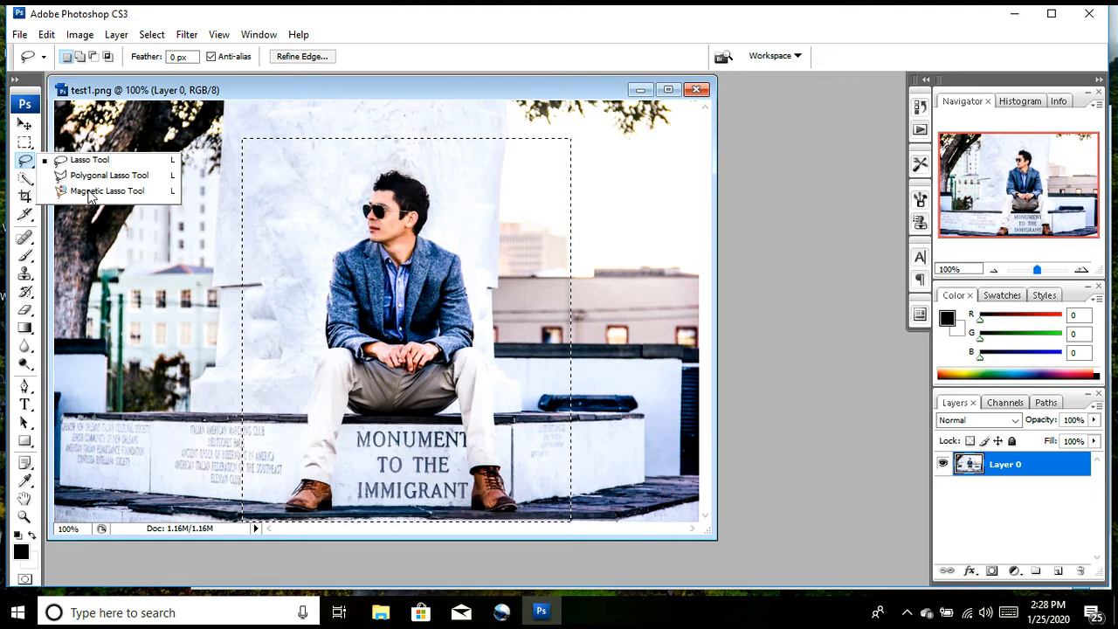
left_click(88, 160)
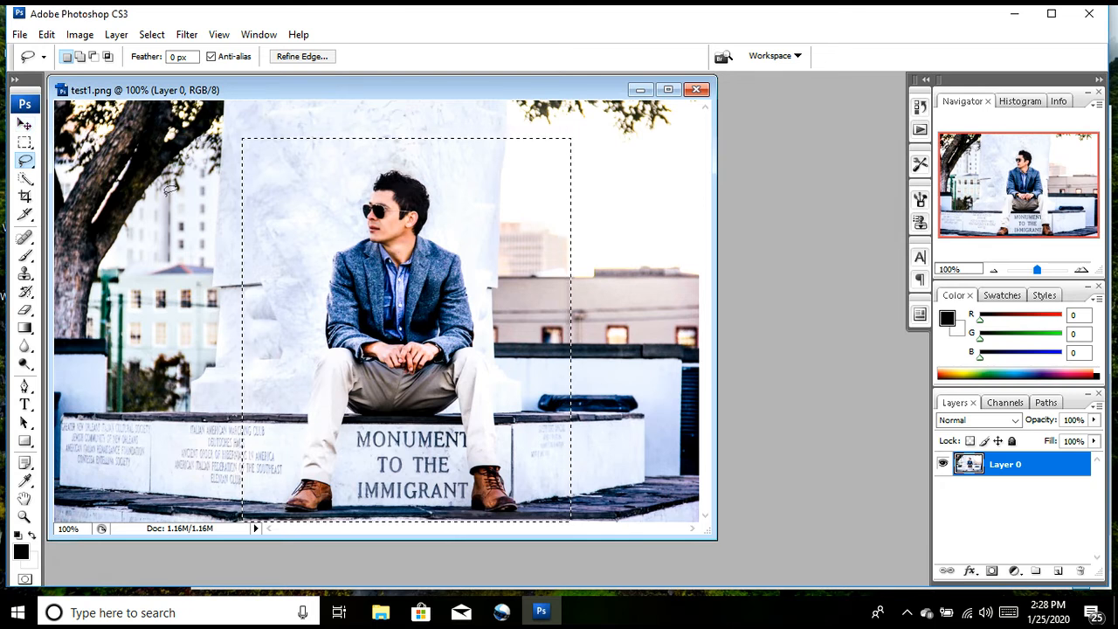
key("ctrl+d")
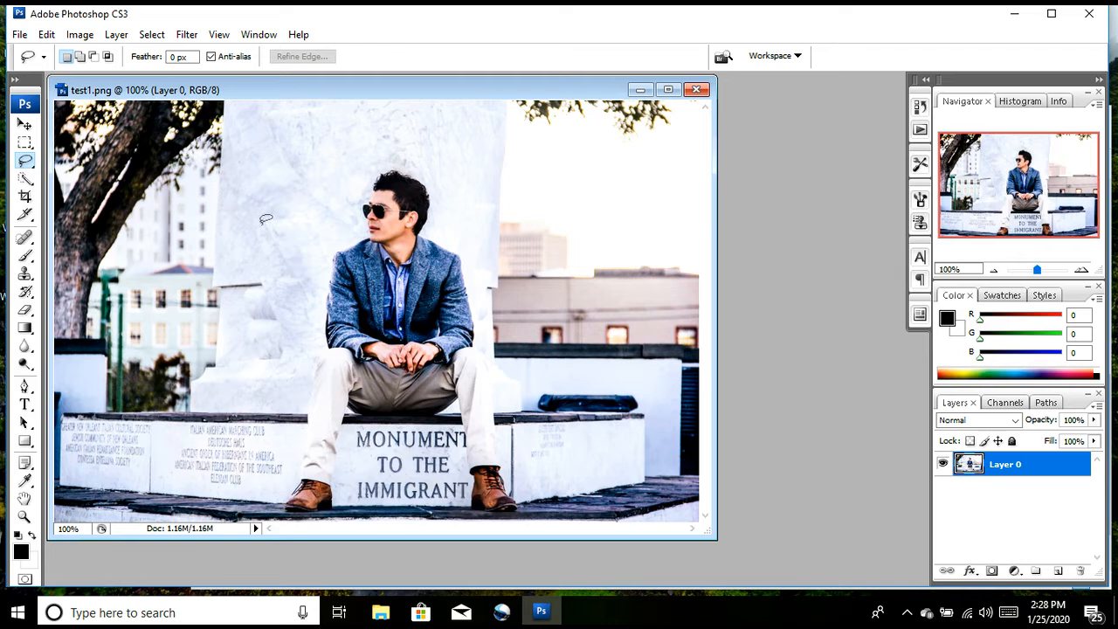
mouse_move(262, 225)
left_mouse_down()
mouse_move(302, 215)
mouse_move(378, 151)
mouse_move(412, 148)
mouse_move(445, 179)
mouse_move(470, 214)
mouse_move(528, 485)
mouse_move(444, 514)
mouse_move(290, 517)
mouse_move(274, 505)
mouse_move(293, 428)
mouse_move(276, 261)
left_mouse_up()
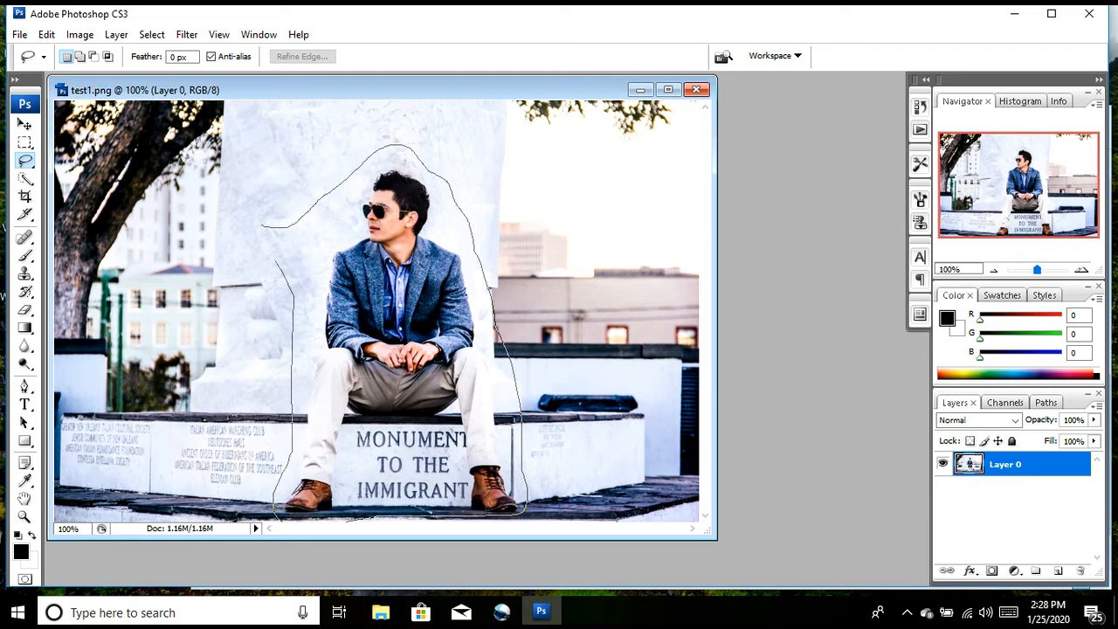
left_click_drag(266, 220, 265, 224)
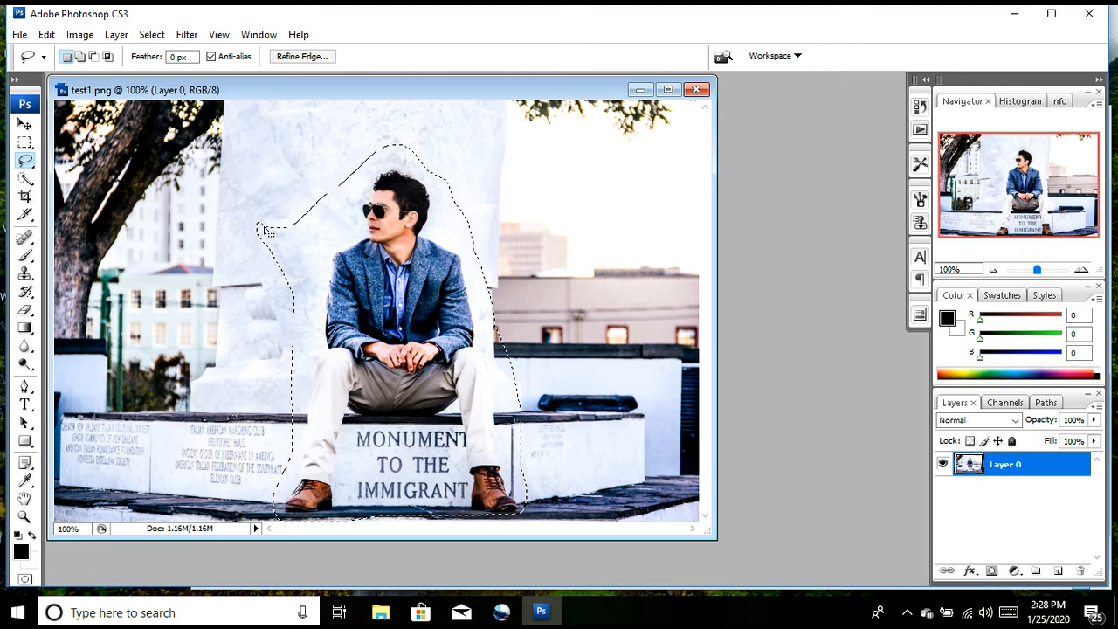
left_click(32, 126)
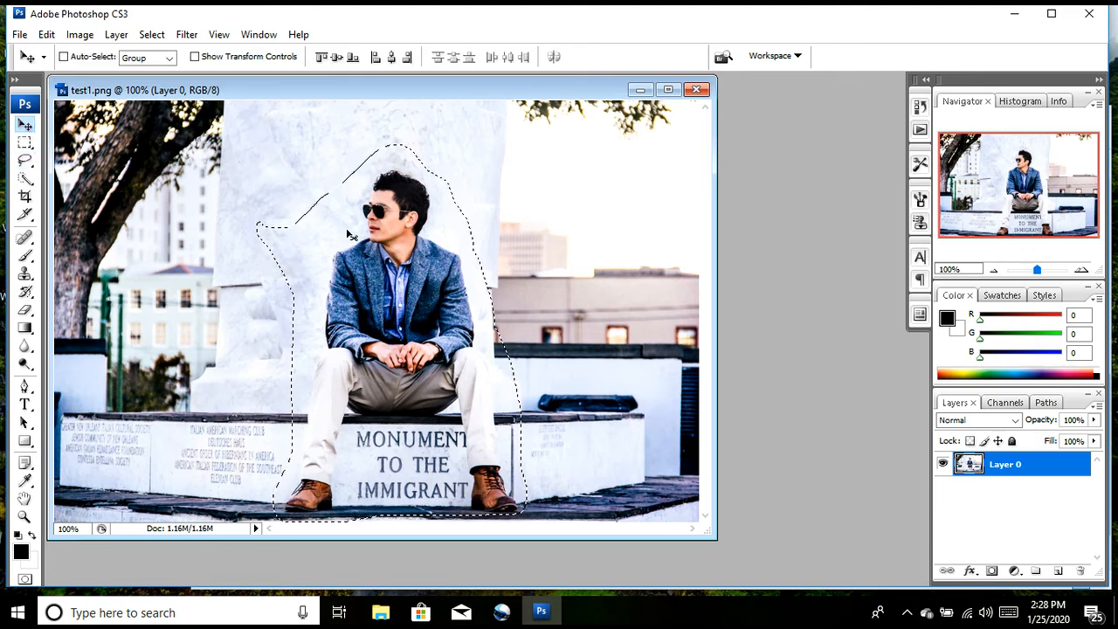
mouse_move(355, 231)
left_mouse_down()
mouse_move(514, 218)
mouse_move(110, 186)
mouse_move(348, 239)
left_mouse_up()
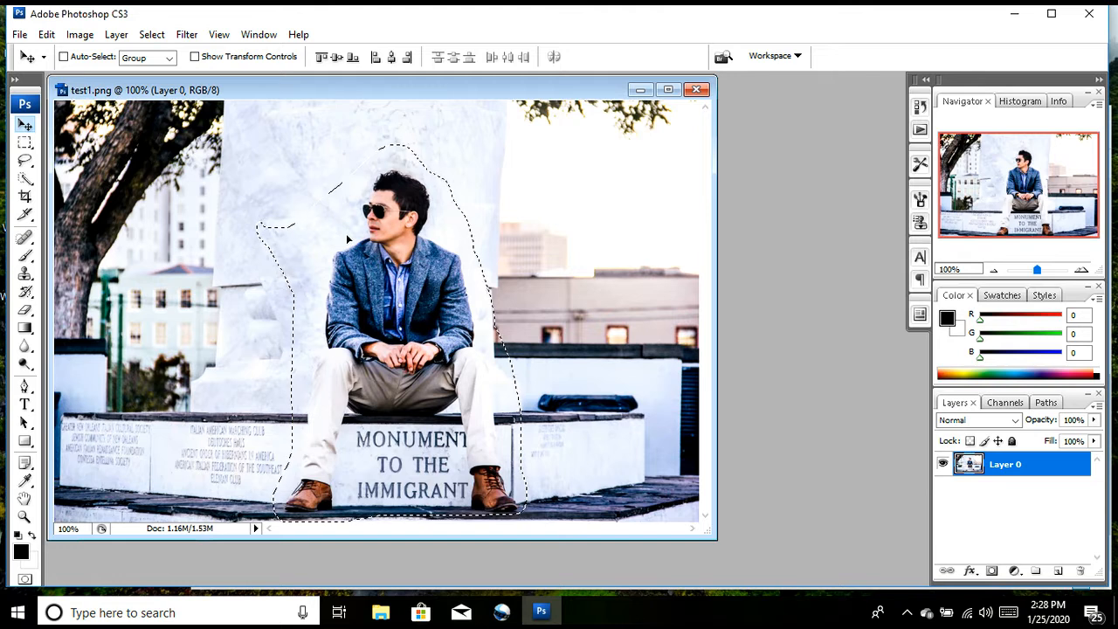
Step: Switch to the Polygonal Lasso tool and clear the freehand selection around the man
left_click(26, 171)
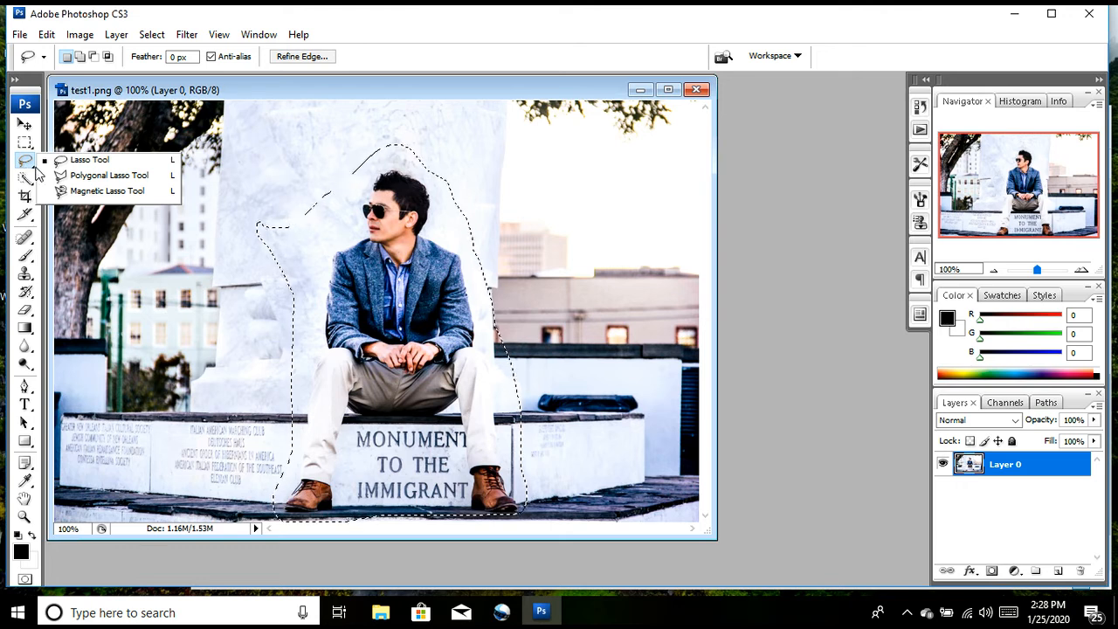
left_click(76, 181)
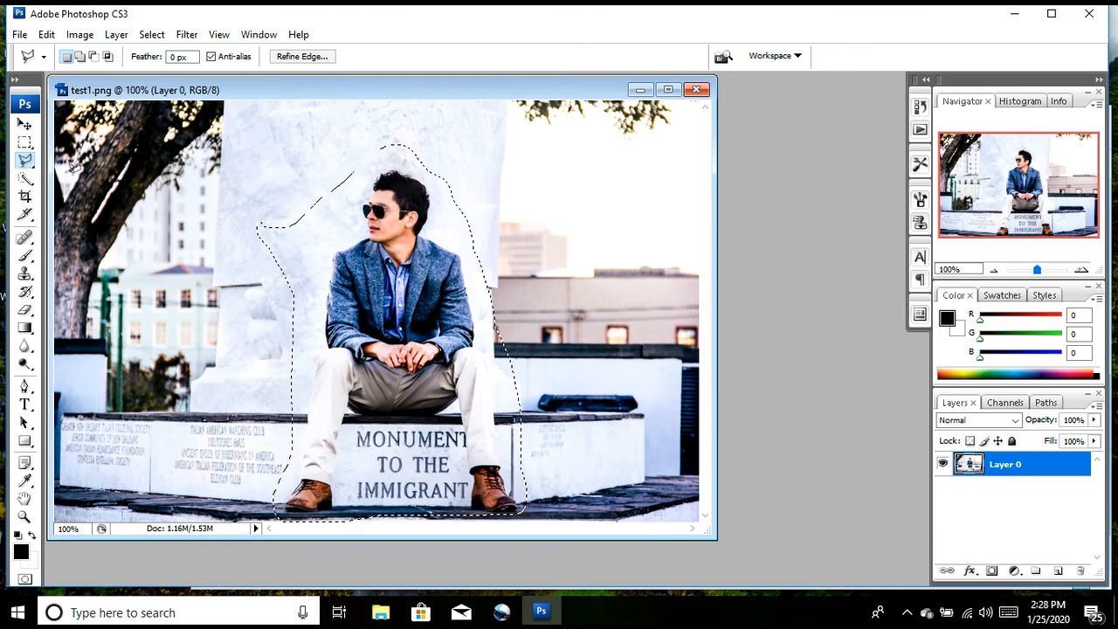
left_click(218, 285)
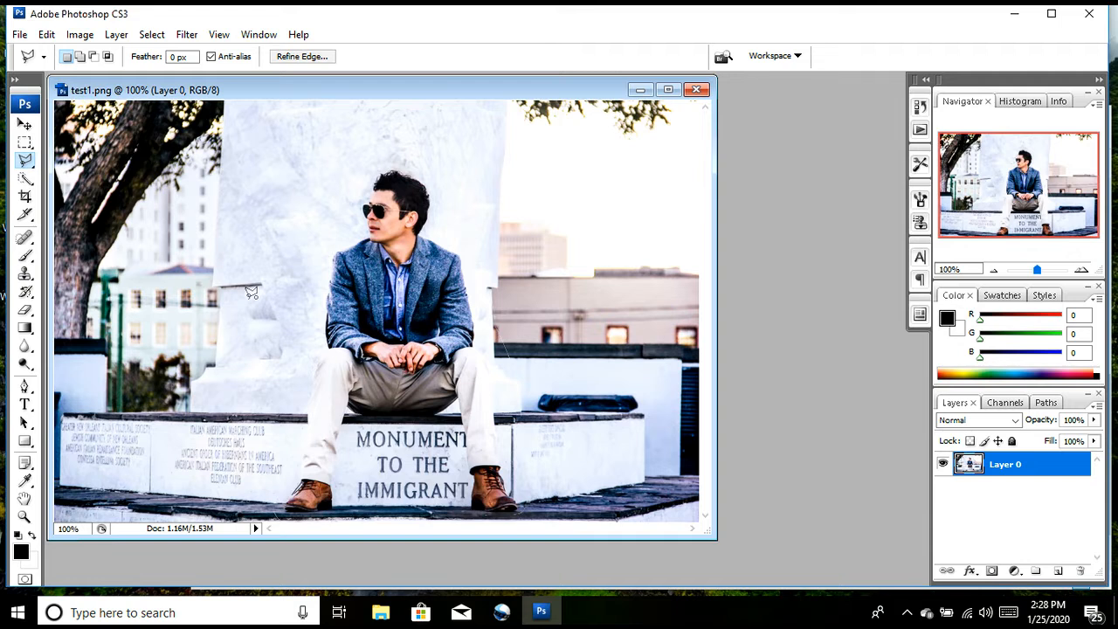
double_click(270, 306)
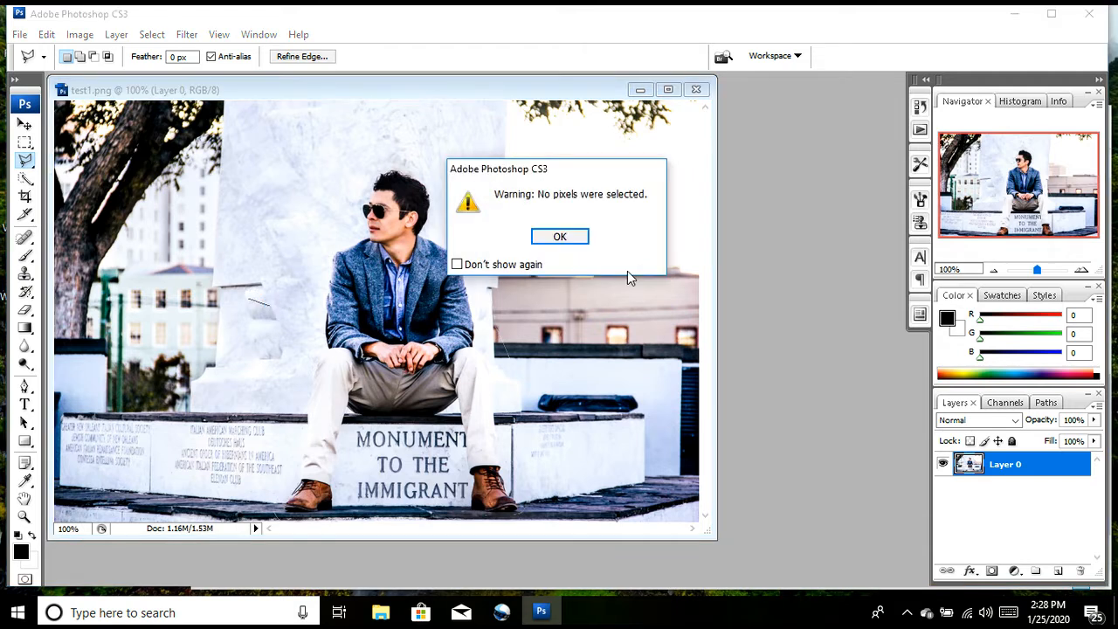
left_click(559, 236)
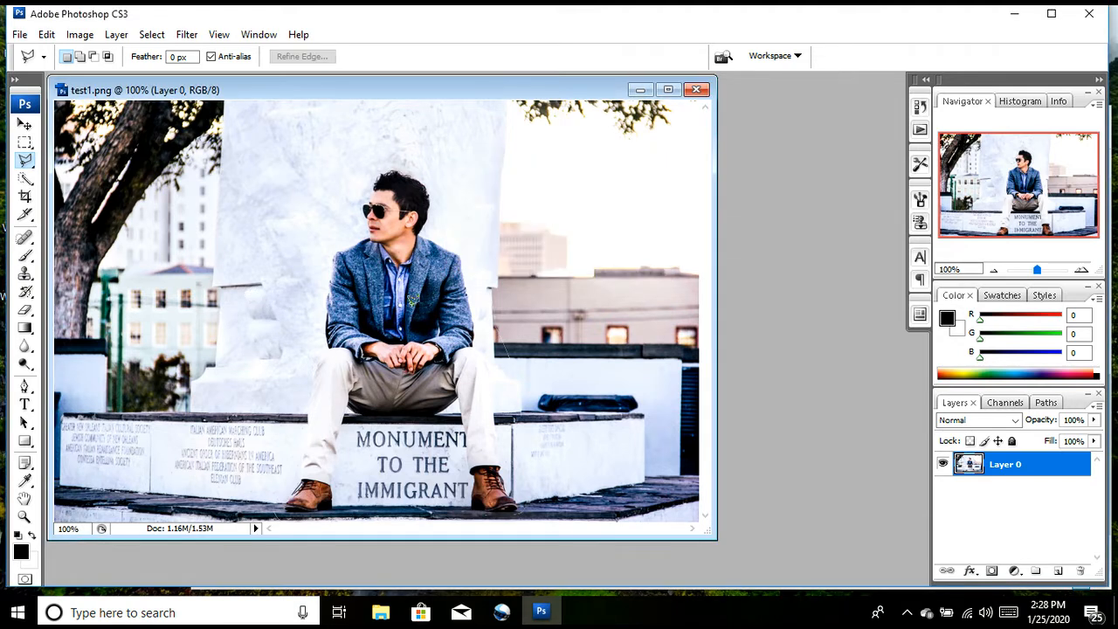
Step: Trace a closed Polygonal Lasso selection around the seated man, following his head, jacket, legs and shoes and leaving out the area between his legs
left_click(335, 252)
mouse_move(431, 230)
left_mouse_down()
mouse_move(467, 269)
mouse_move(475, 348)
mouse_move(490, 363)
mouse_move(513, 482)
left_mouse_up()
left_click(527, 515)
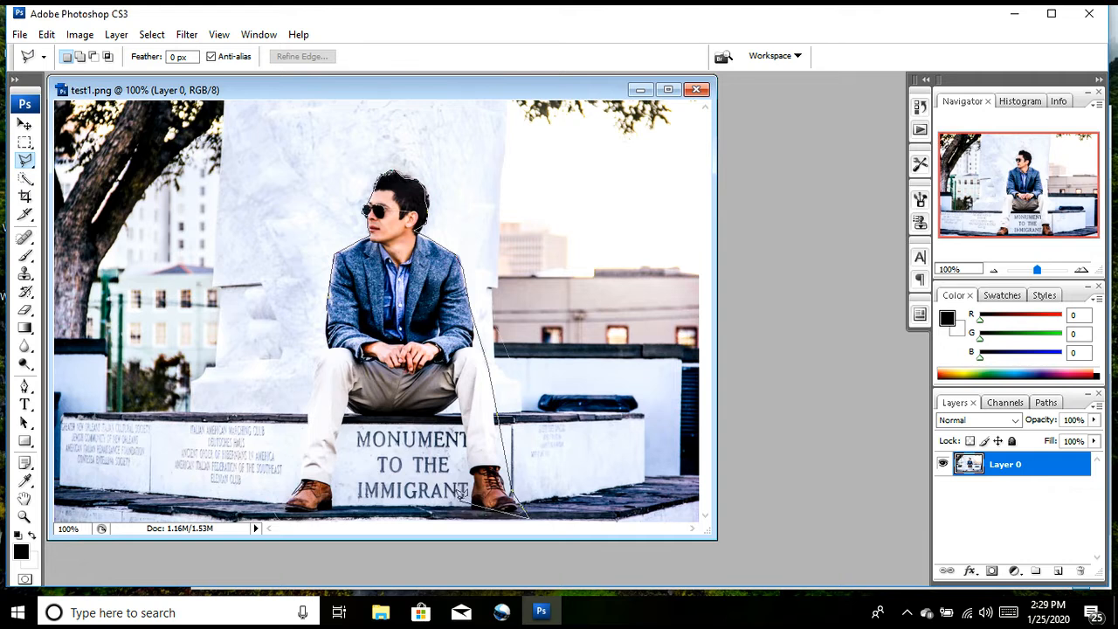
left_click(349, 425)
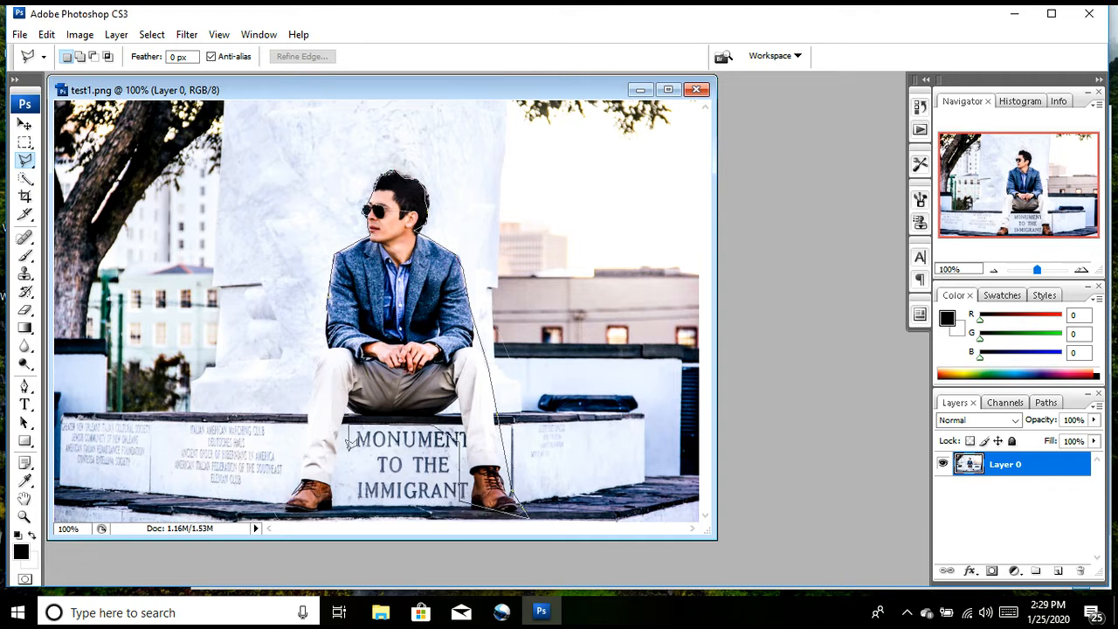
left_click(330, 516)
left_click(273, 518)
left_click(308, 401)
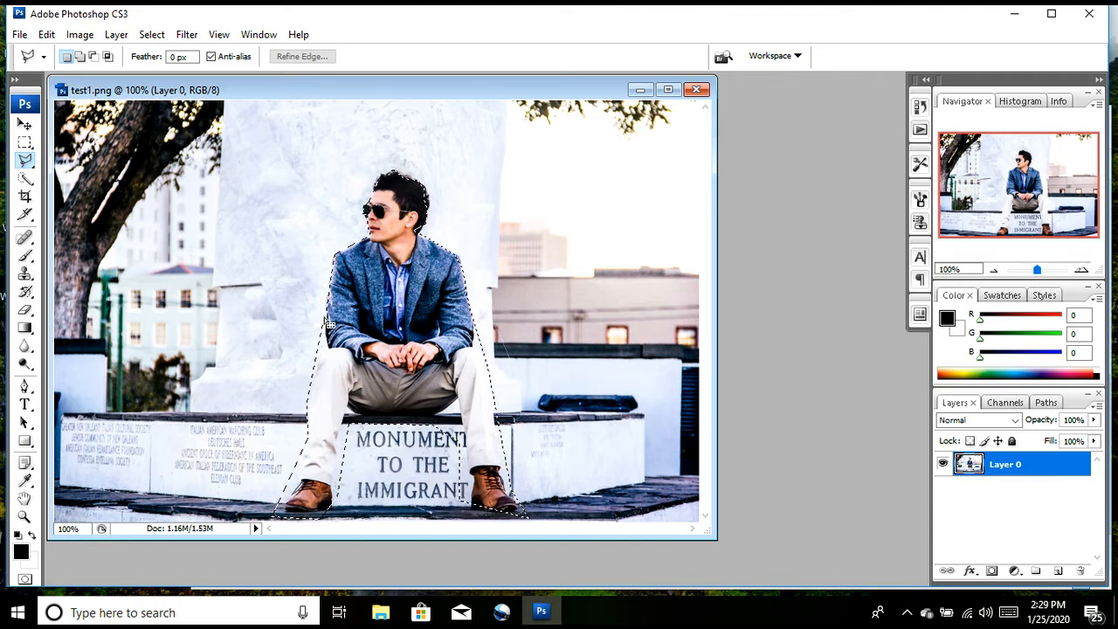
double_click(325, 307)
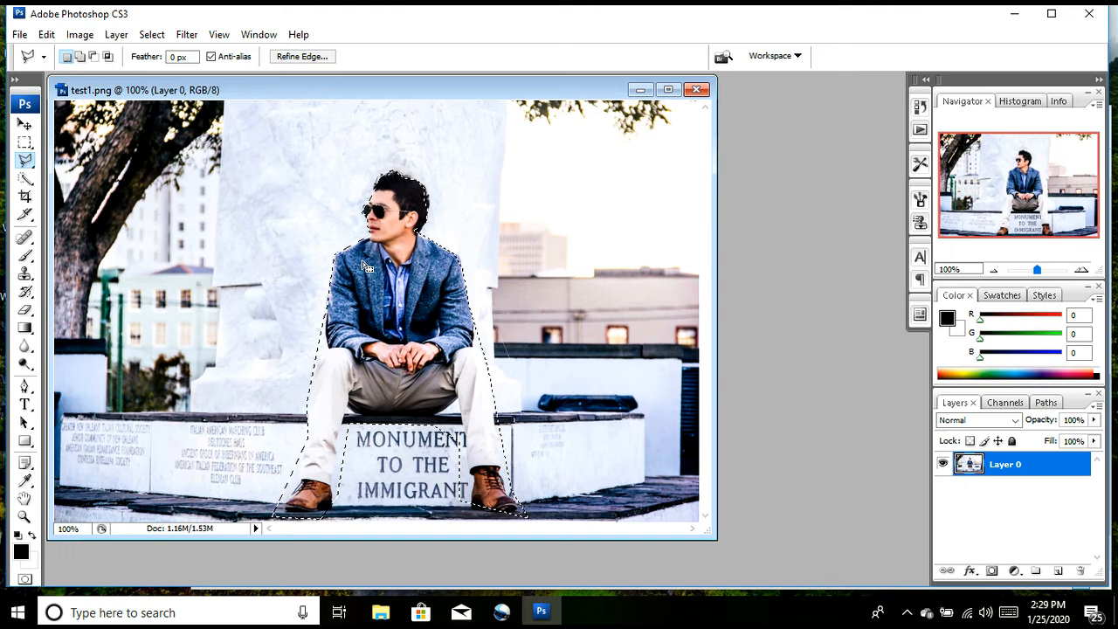
Step: Move the selected man toward the photo's left edge with the Move tool, and undo the move
left_click(24, 125)
left_click_drag(407, 269, 180, 325)
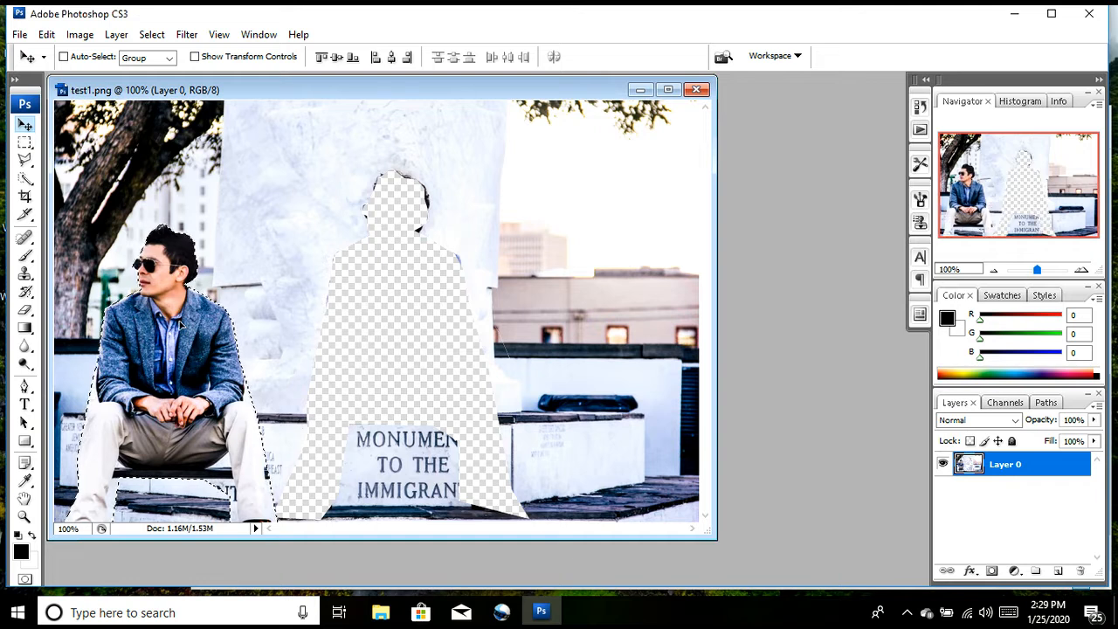
key("ctrl+z")
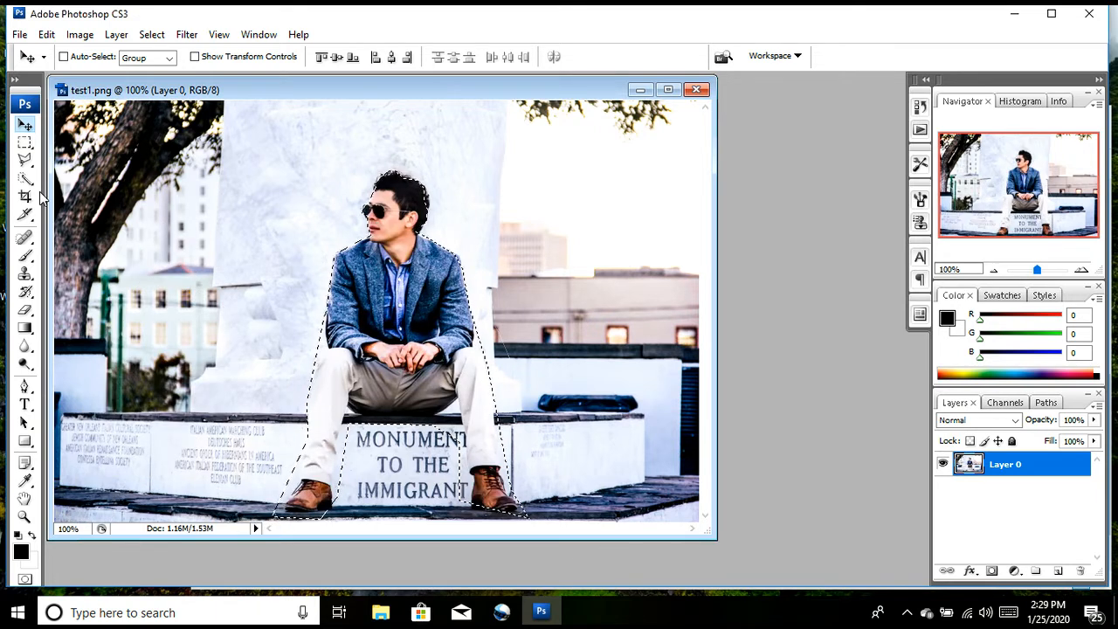
Step: Replace the polygonal selection with a Magnetic Lasso selection along the man's outline, and shift the selected man slightly with the Move tool
key("l")
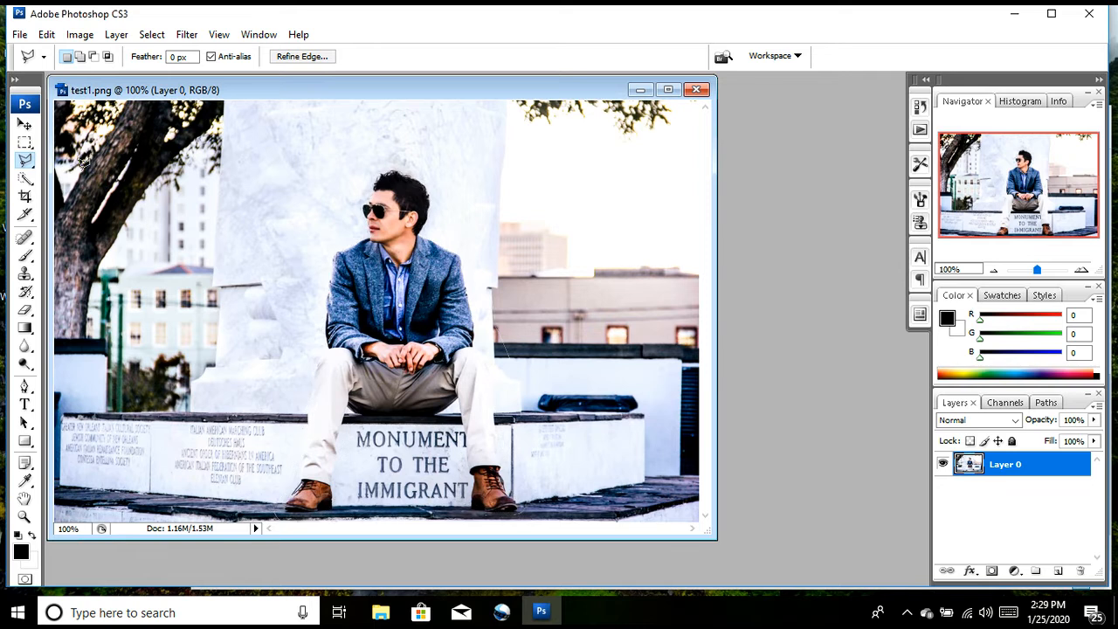
key("ctrl+d")
left_click_drag(37, 165, 55, 189)
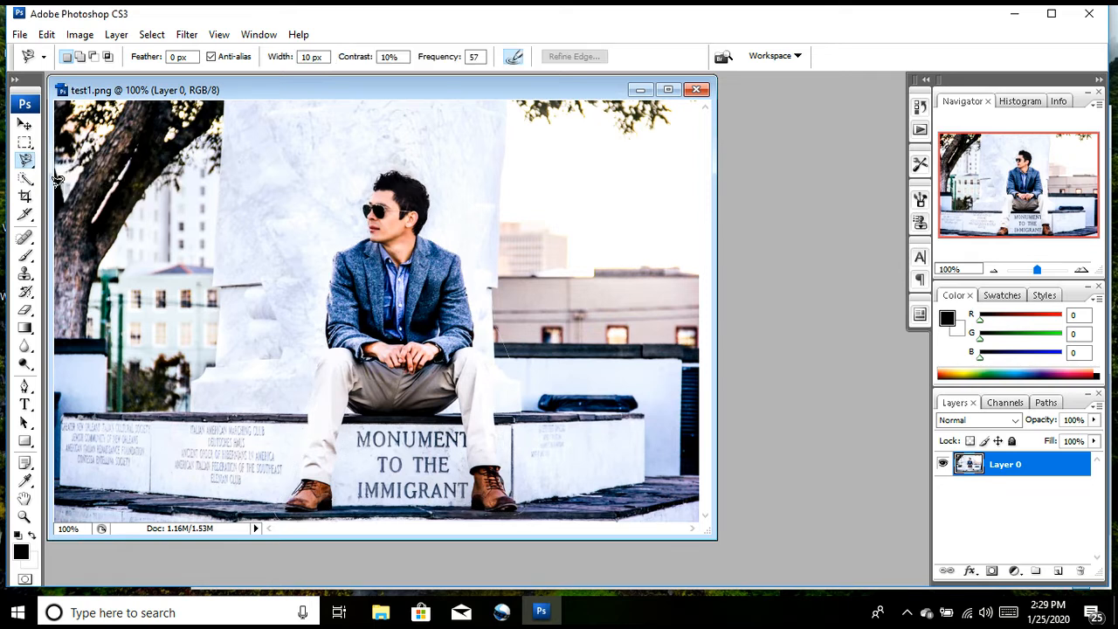
left_click(328, 302)
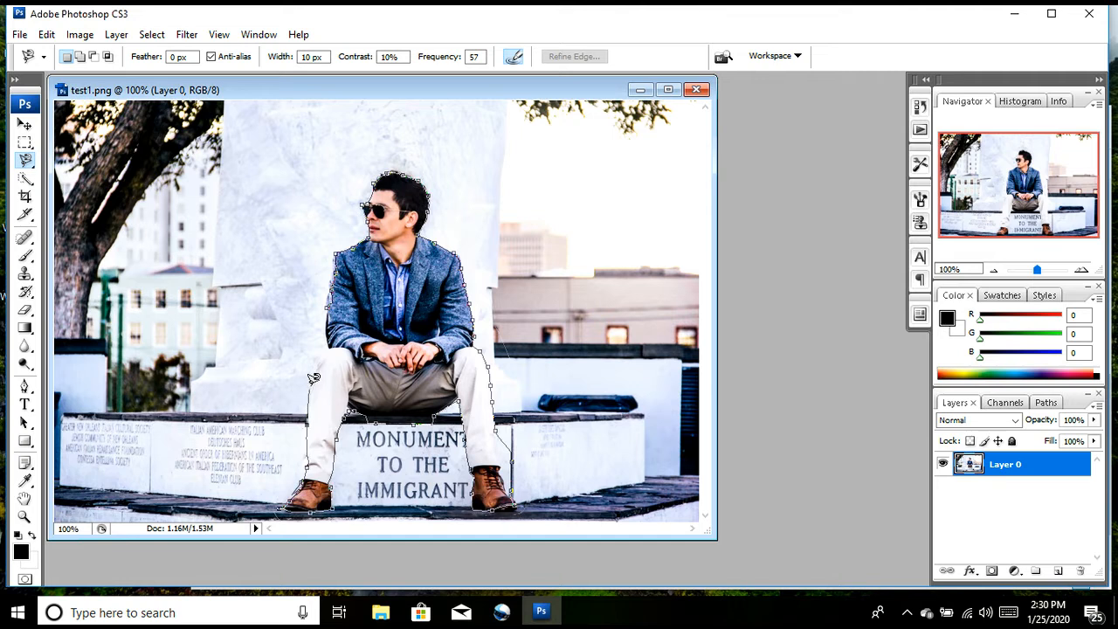
double_click(325, 298)
key("v")
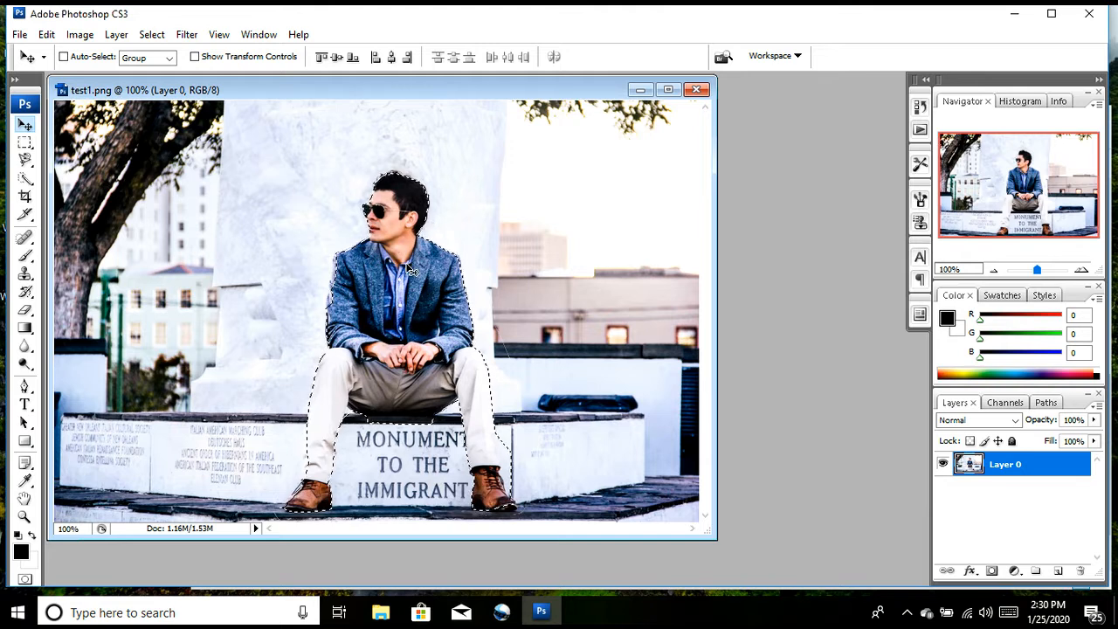
mouse_move(398, 277)
left_mouse_down()
mouse_move(331, 229)
mouse_move(166, 220)
mouse_move(255, 220)
mouse_move(318, 260)
mouse_move(398, 271)
left_mouse_up()
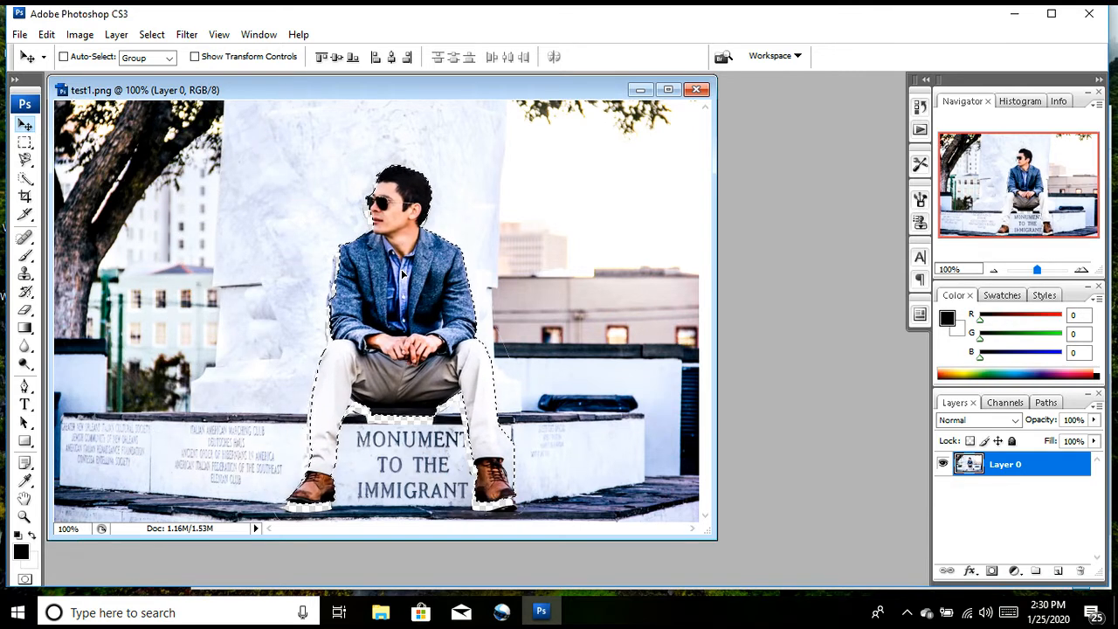
Step: Create a new 7 x 5 inch document at 72 pixels/inch in RGB Color with a white background
left_click(19, 35)
left_click(28, 52)
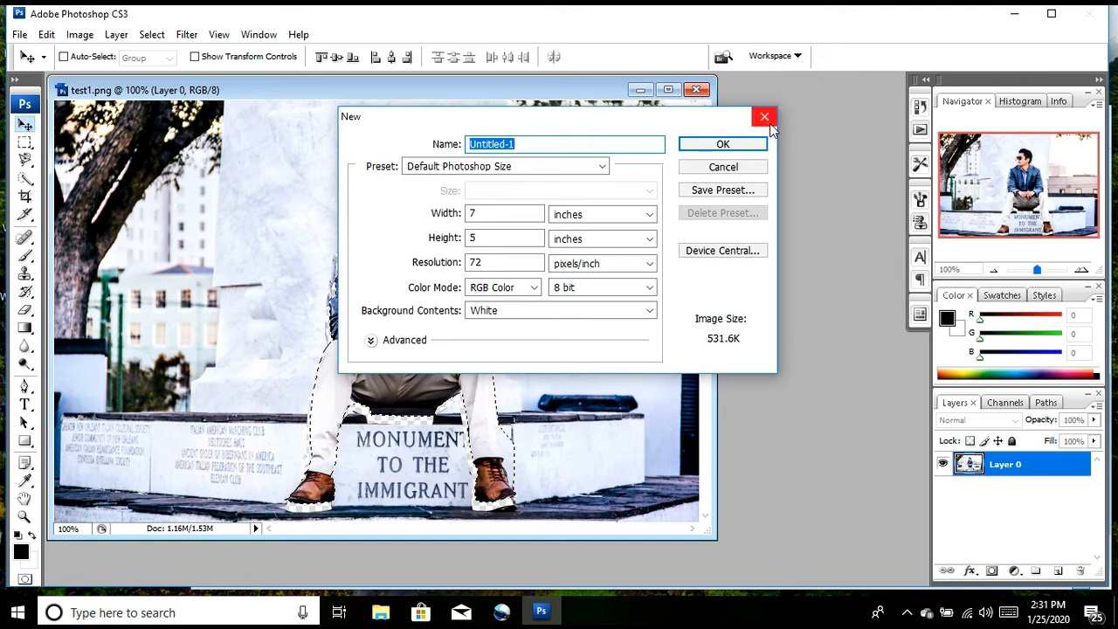
left_click(768, 121)
left_click(16, 35)
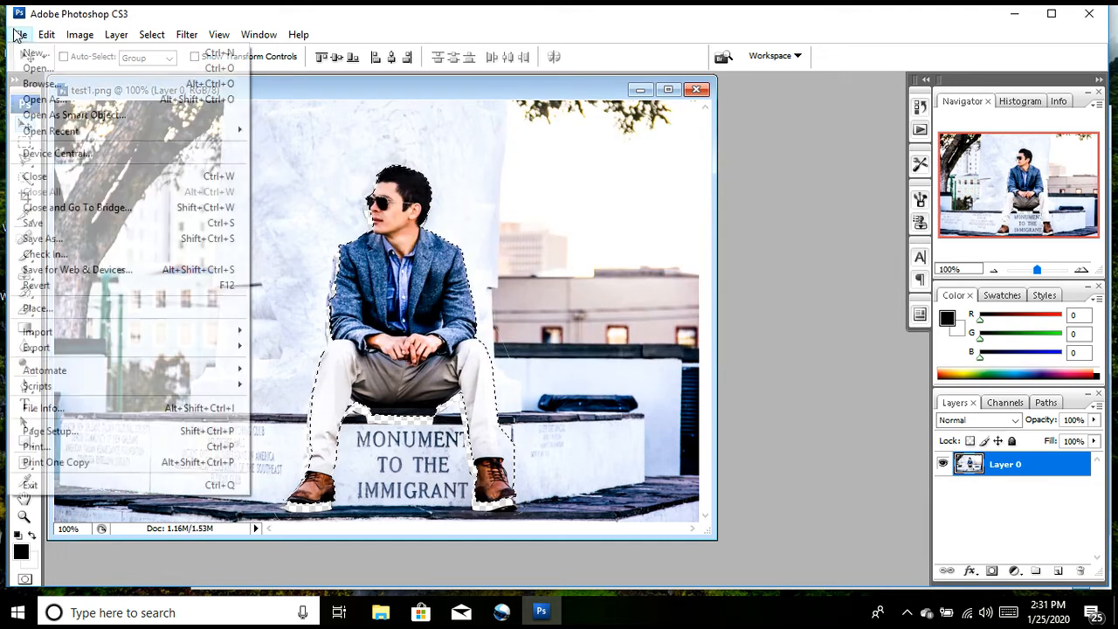
left_click(30, 54)
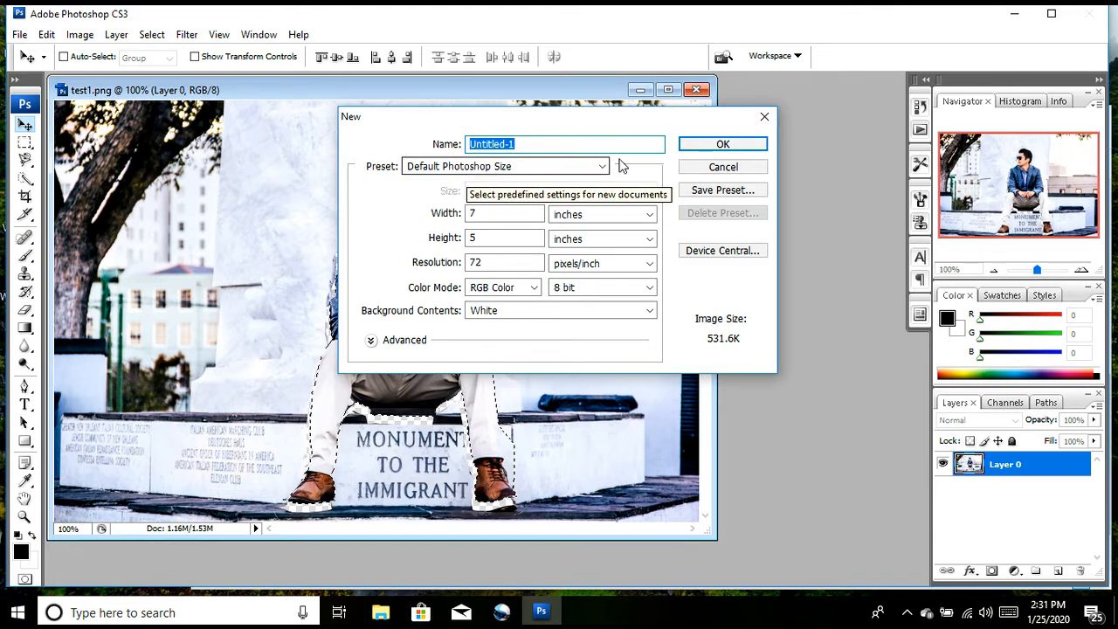
left_click(713, 144)
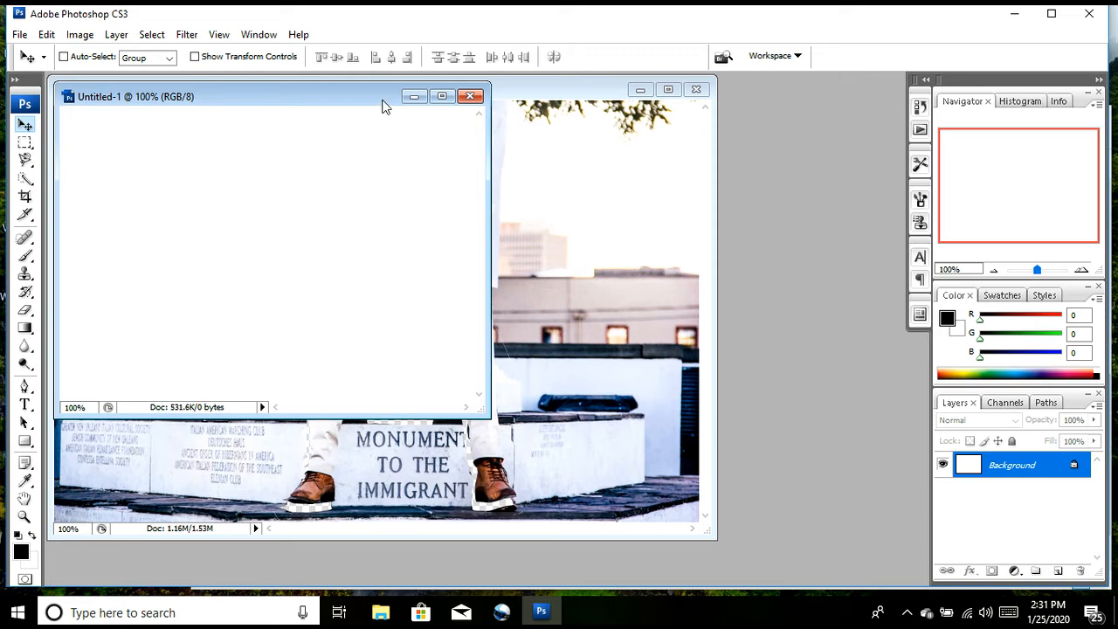
Step: Arrange the two document windows side by side and move the selected man from the photo into the blank Untitled-1 document
left_click_drag(357, 102, 789, 166)
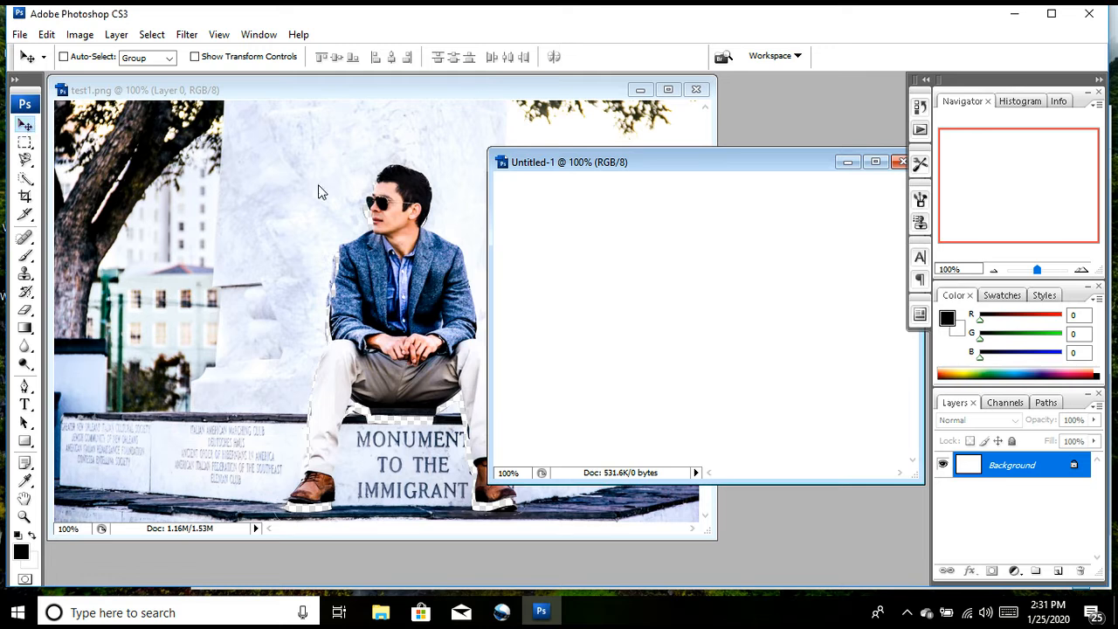
left_click_drag(343, 96, 280, 90)
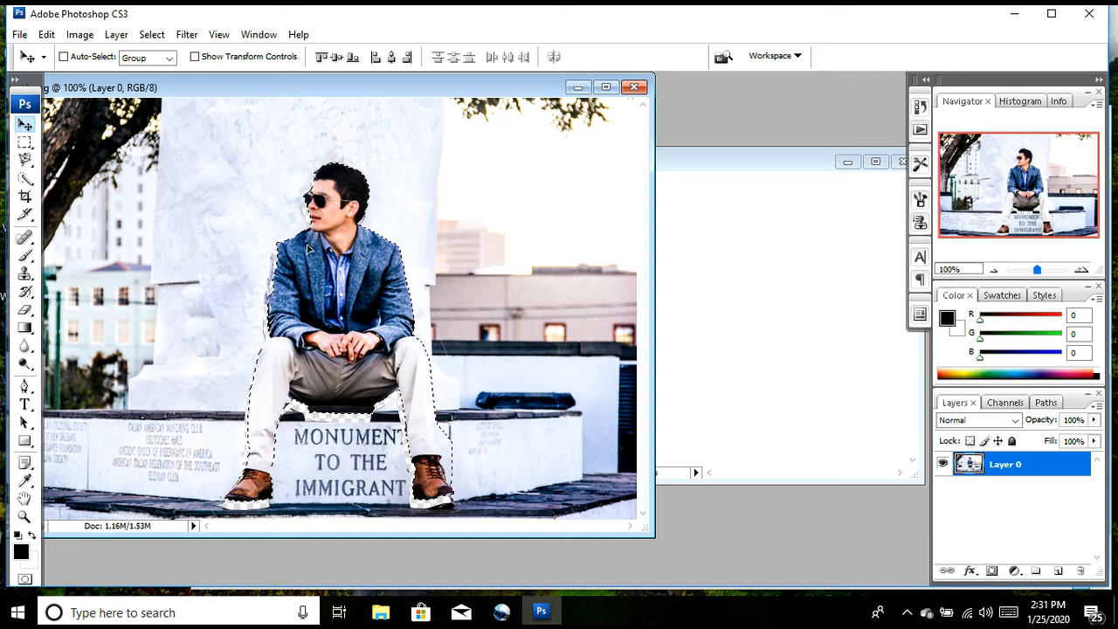
left_click_drag(337, 260, 370, 266)
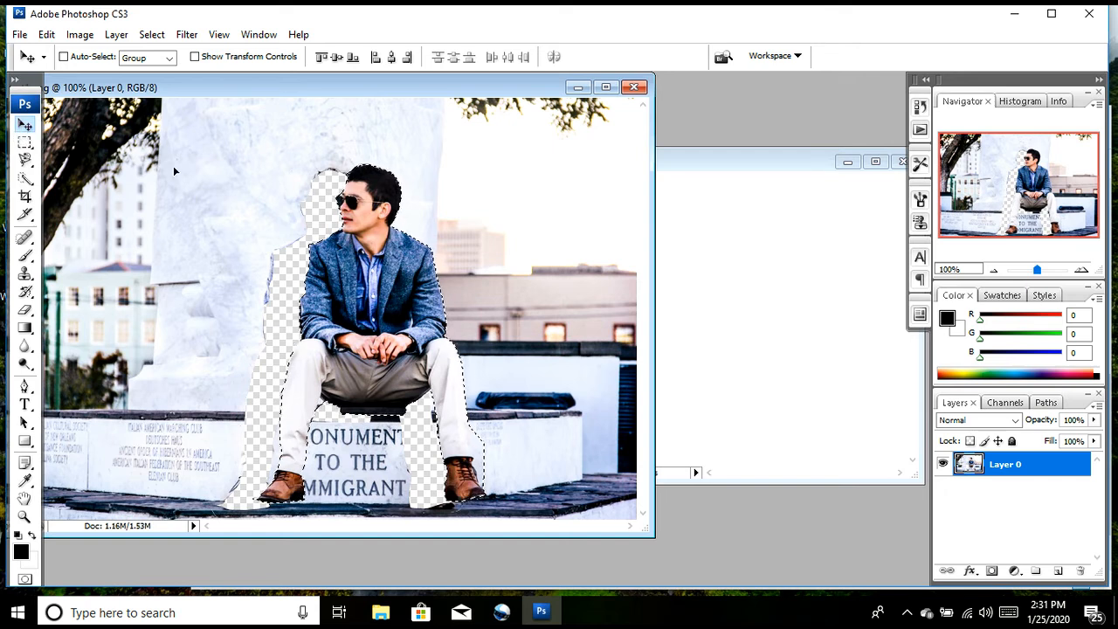
left_click_drag(379, 284, 777, 291)
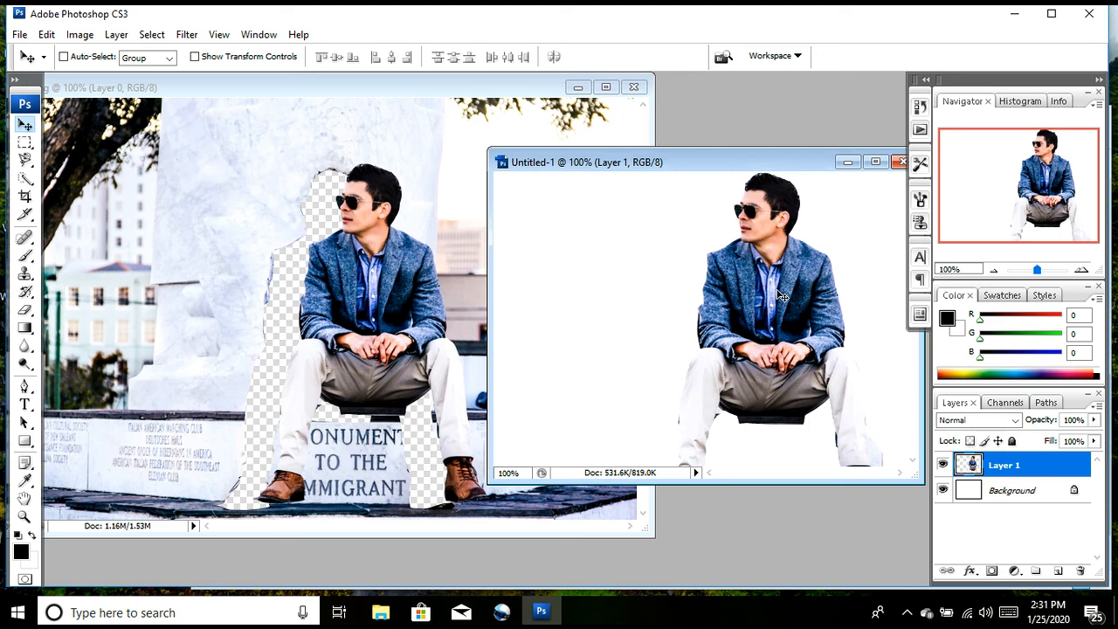
Step: Maximize the new document and reposition the man in the right half of the canvas, with his head at the upper edge
left_click(873, 164)
mouse_move(568, 321)
left_mouse_down()
mouse_move(551, 288)
mouse_move(558, 318)
mouse_move(548, 319)
left_mouse_up()
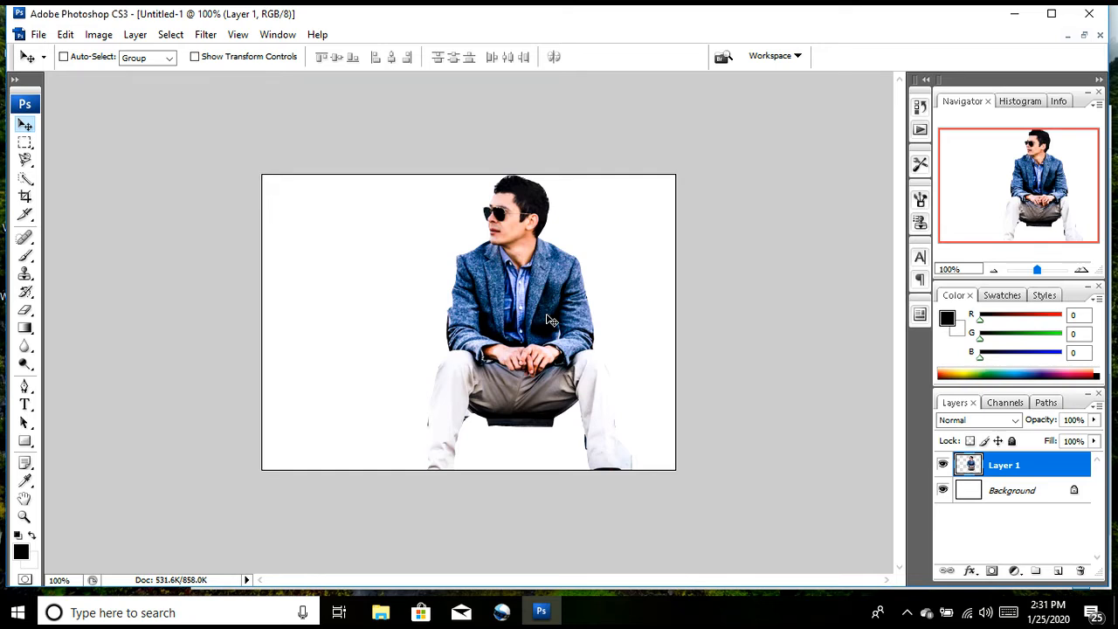
left_click_drag(542, 310, 572, 294)
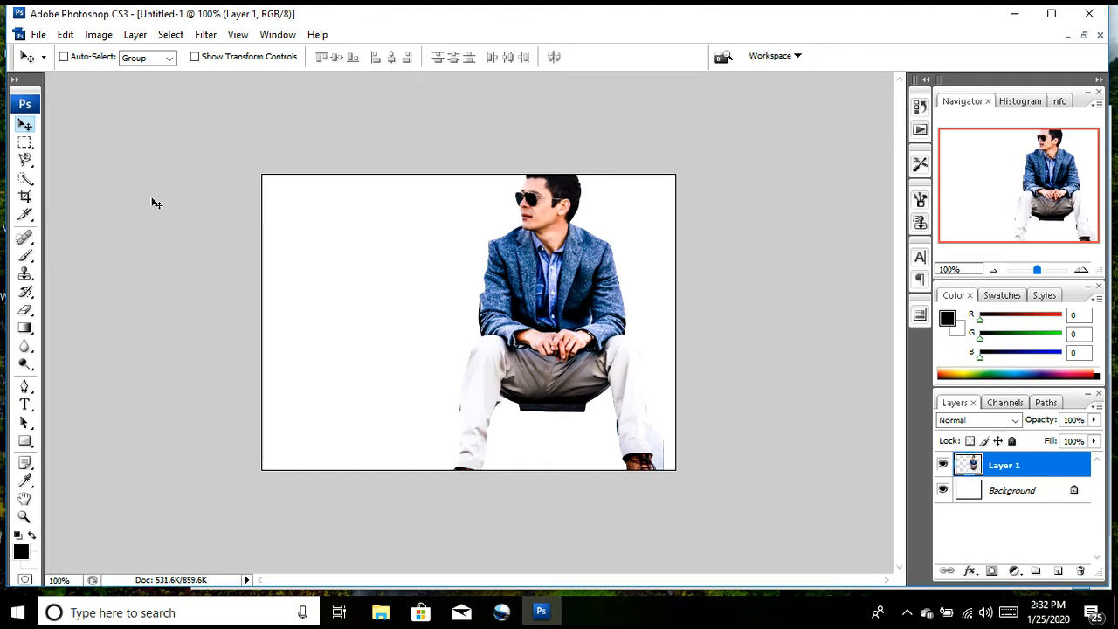
Step: Select the dark leftover strip beneath the man's seat with the Polygonal Lasso, delete it and clear the selection
left_click(26, 160)
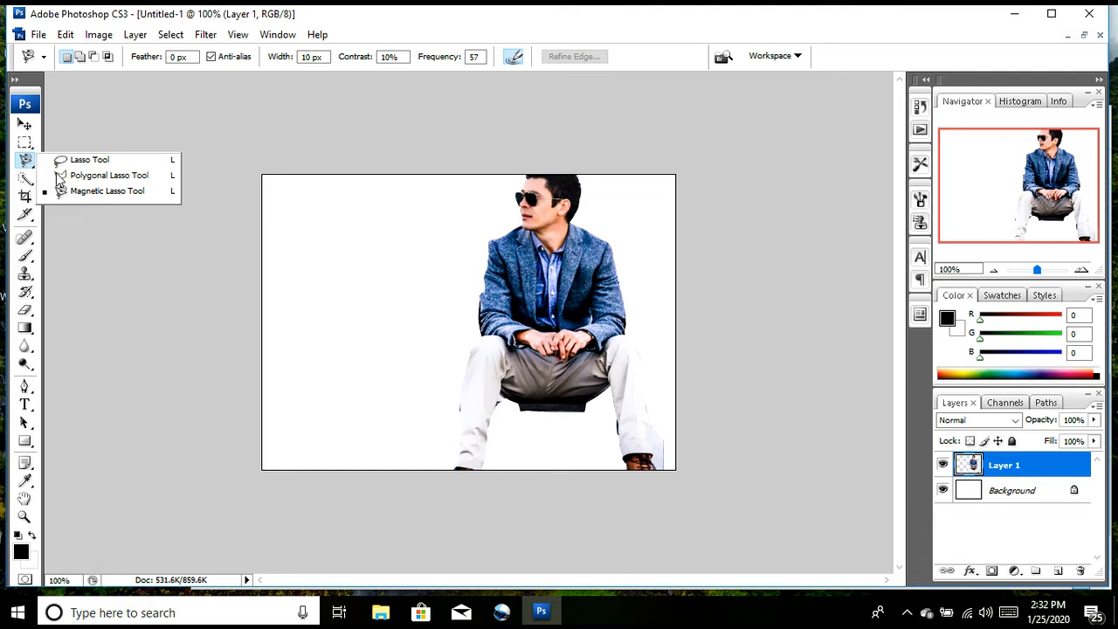
left_click(59, 176)
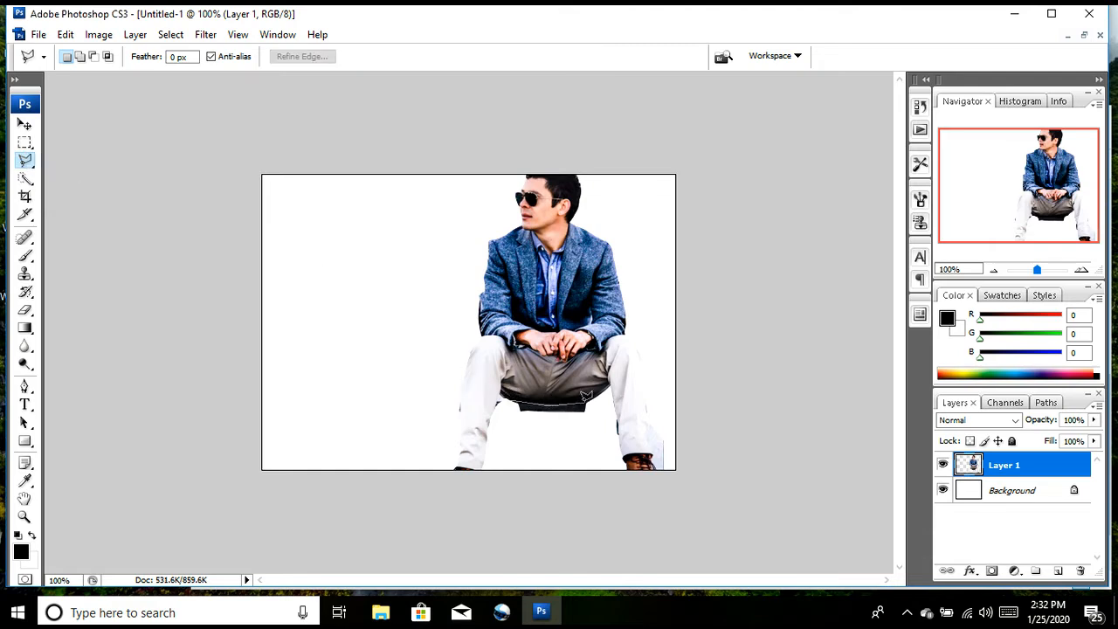
left_click(505, 421)
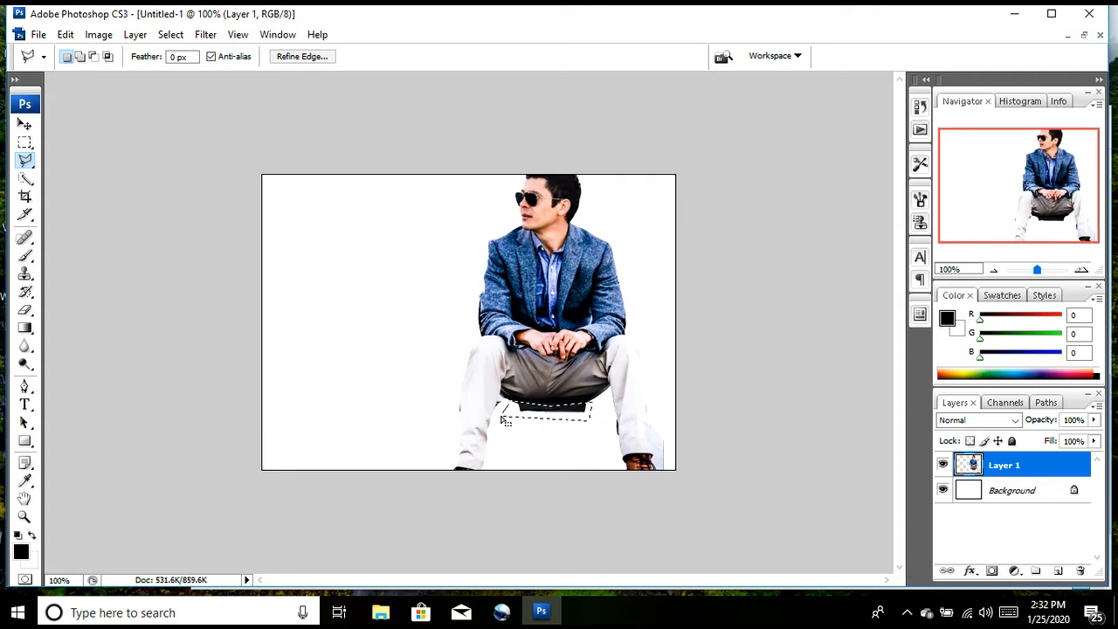
key("Delete")
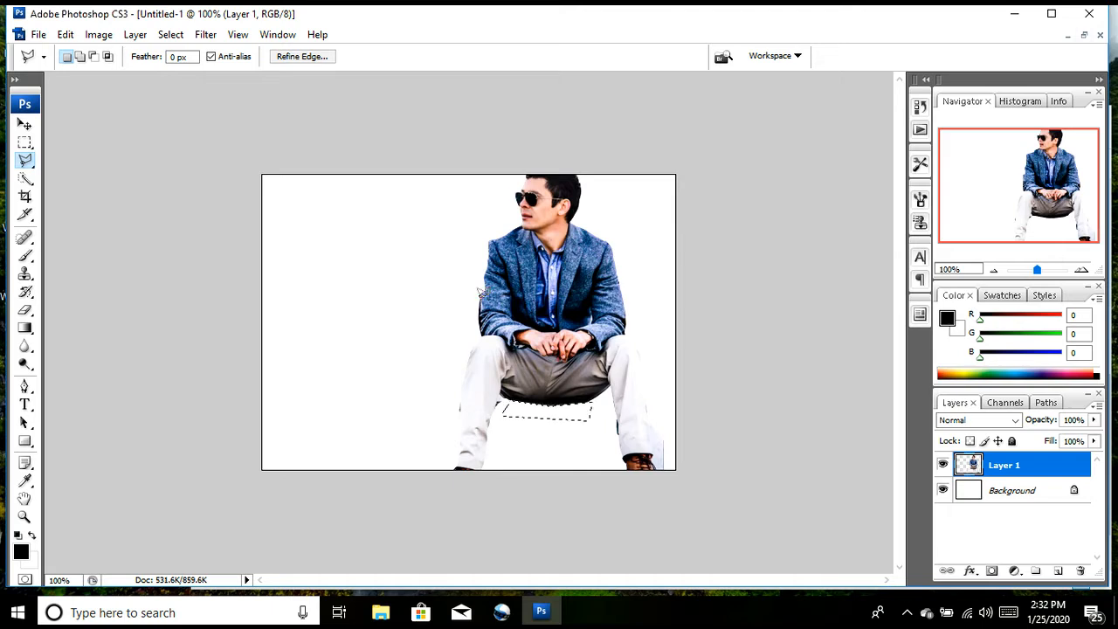
key("ctrl+d")
Step: Remove the leftover background beside the man's arm and leg and next to the right-hand shoe with polygonal selections, and deselect
left_click(475, 331)
left_click(459, 413)
left_click(444, 413)
left_click(437, 396)
left_click(438, 380)
double_click(443, 312)
key("ctrl+d")
double_click(676, 412)
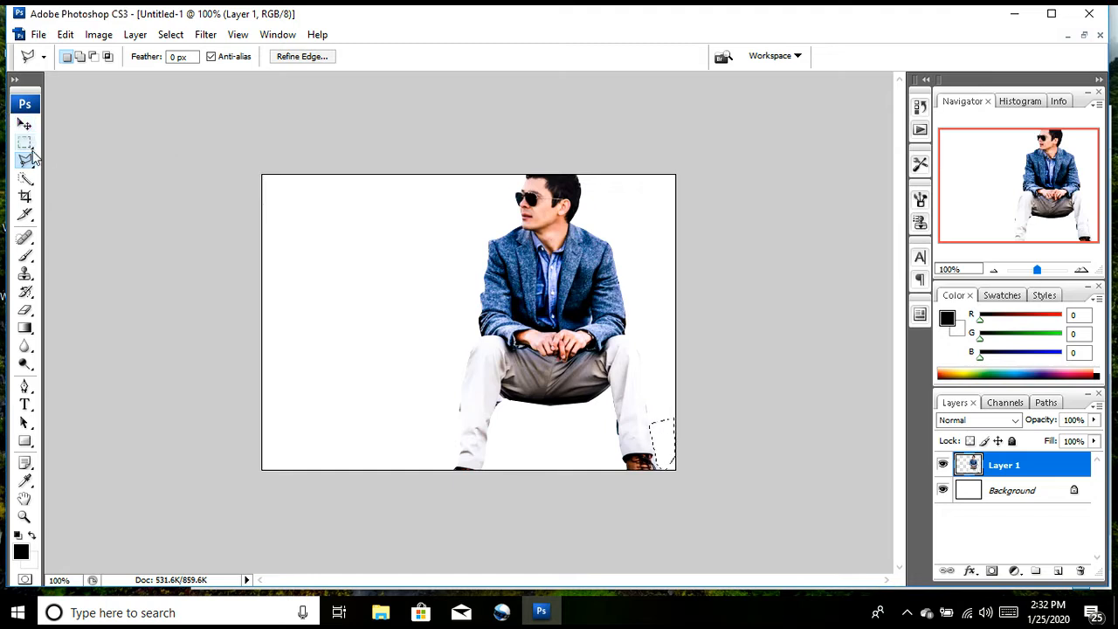
key("ctrl+d")
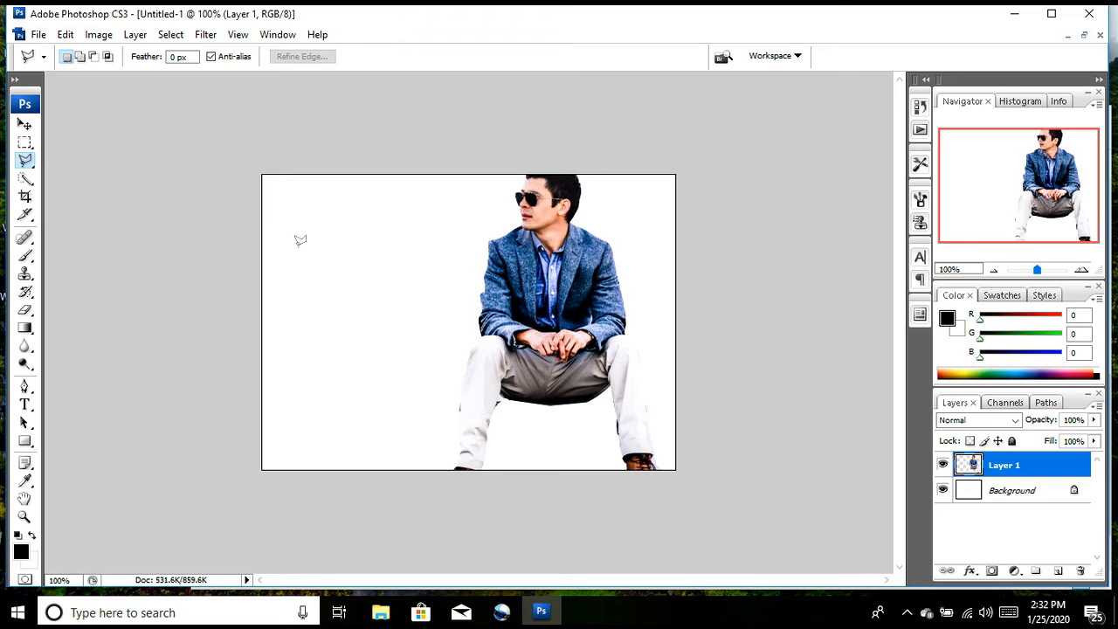
Step: Scale the man down to 74.7% with Free Transform and move him up until he fits entirely inside the canvas
left_click(24, 127)
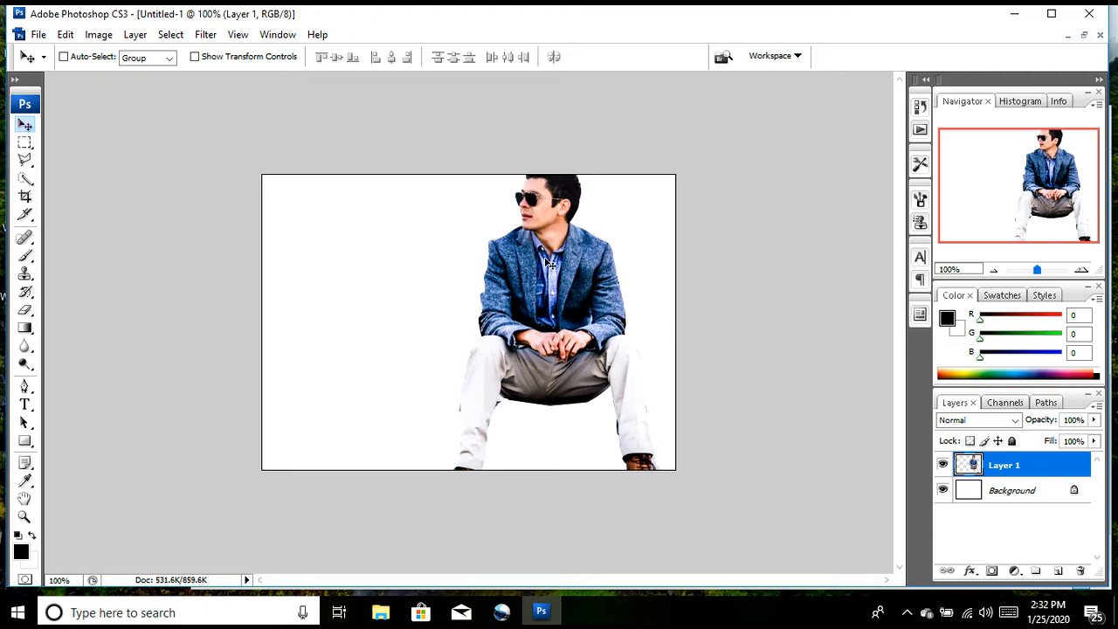
key("ctrl+t")
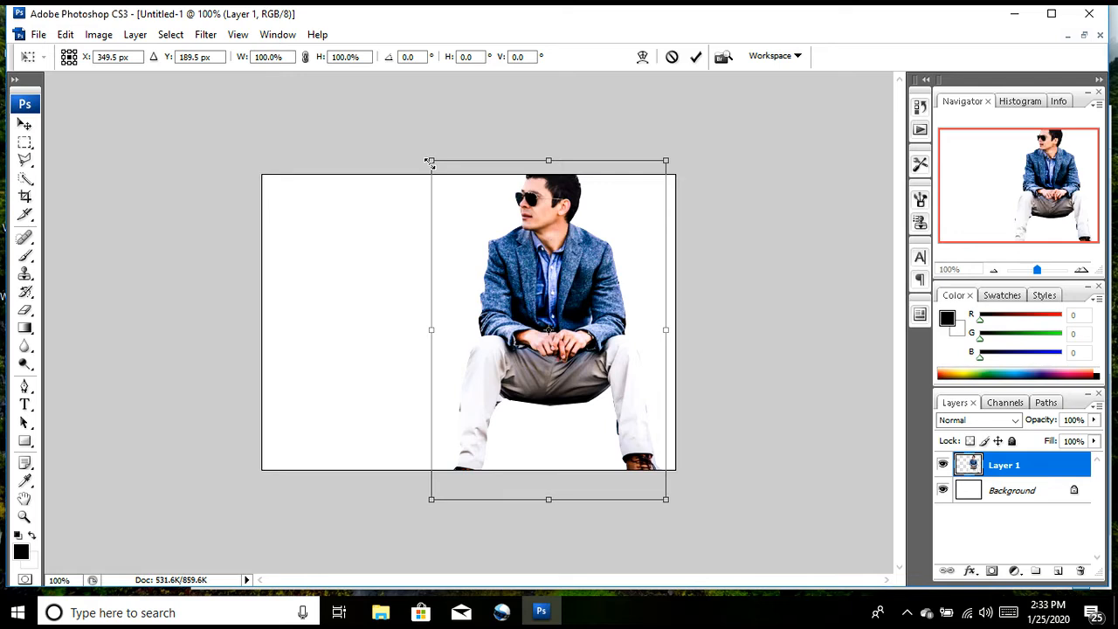
left_click_drag(430, 161, 493, 245)
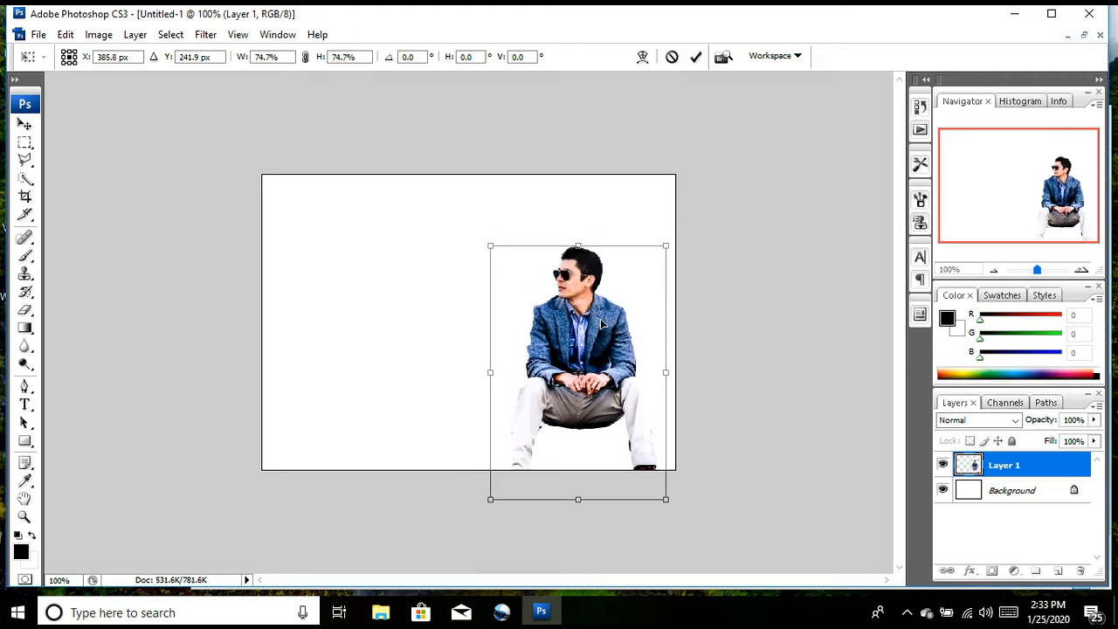
left_click_drag(601, 322, 602, 278)
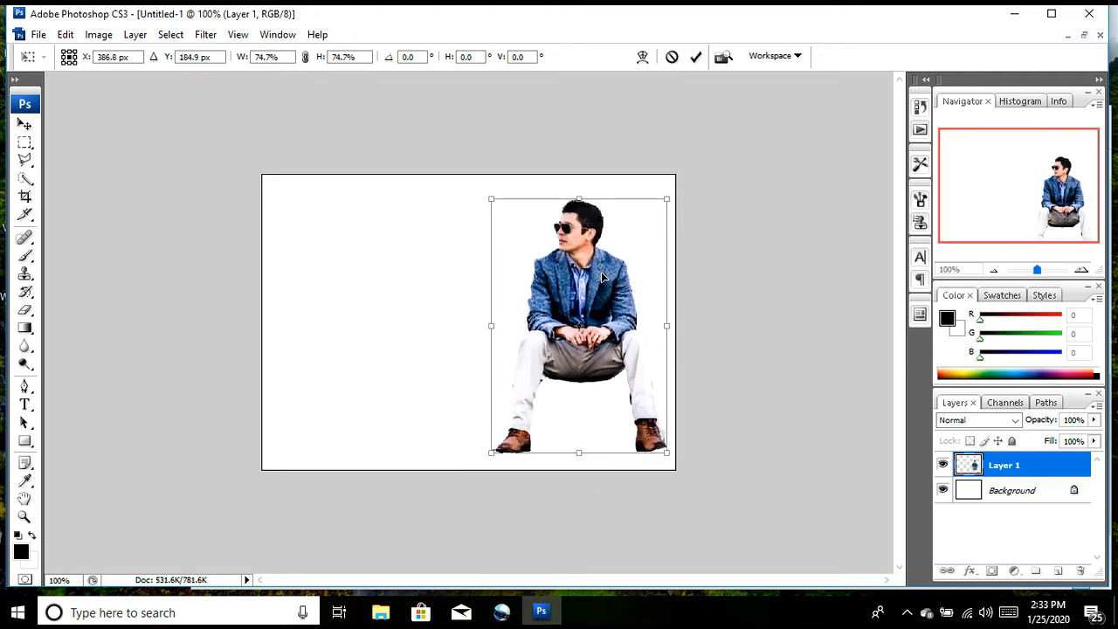
key("Return")
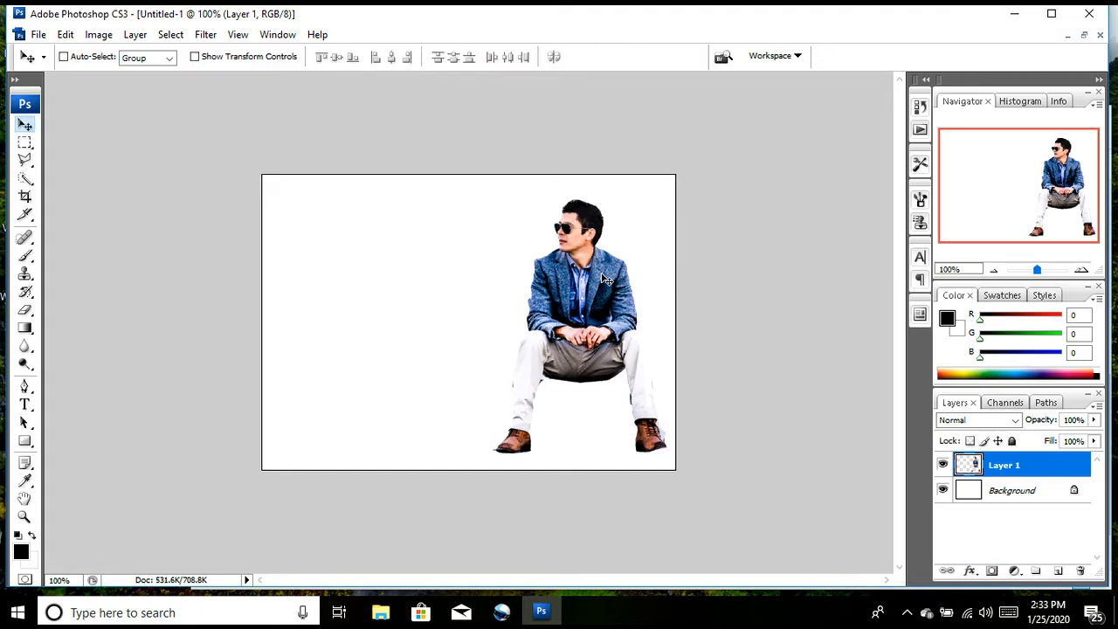
Step: Minimize the new document, then open bank-3375218_1920.jpg from the Desktop and move its window beside the man in the floating test1.png window
left_click(1100, 35)
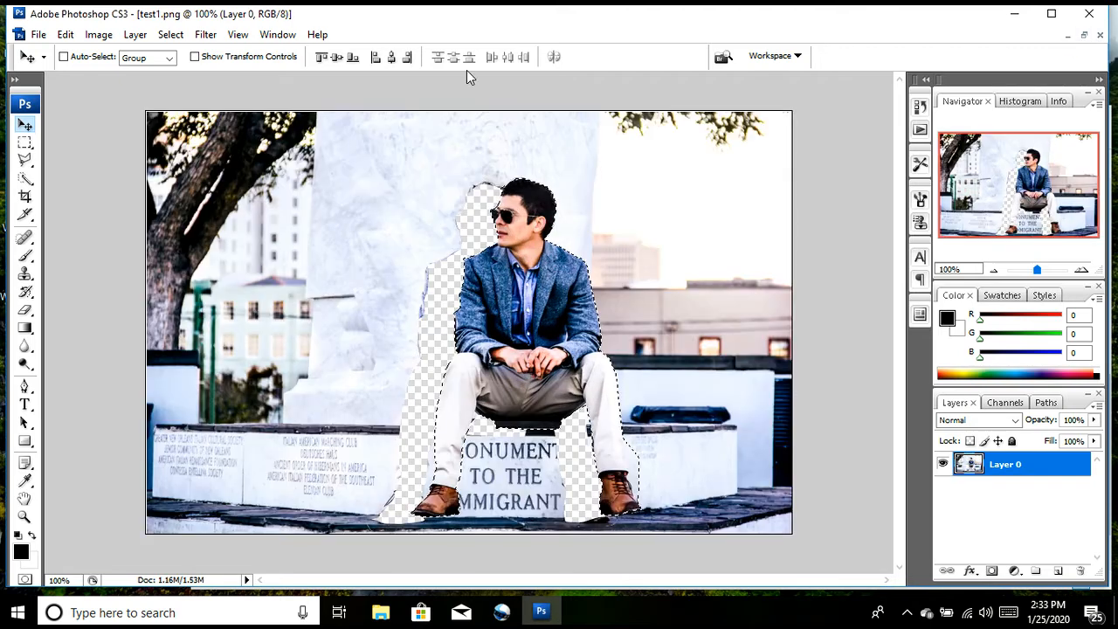
left_click(1085, 35)
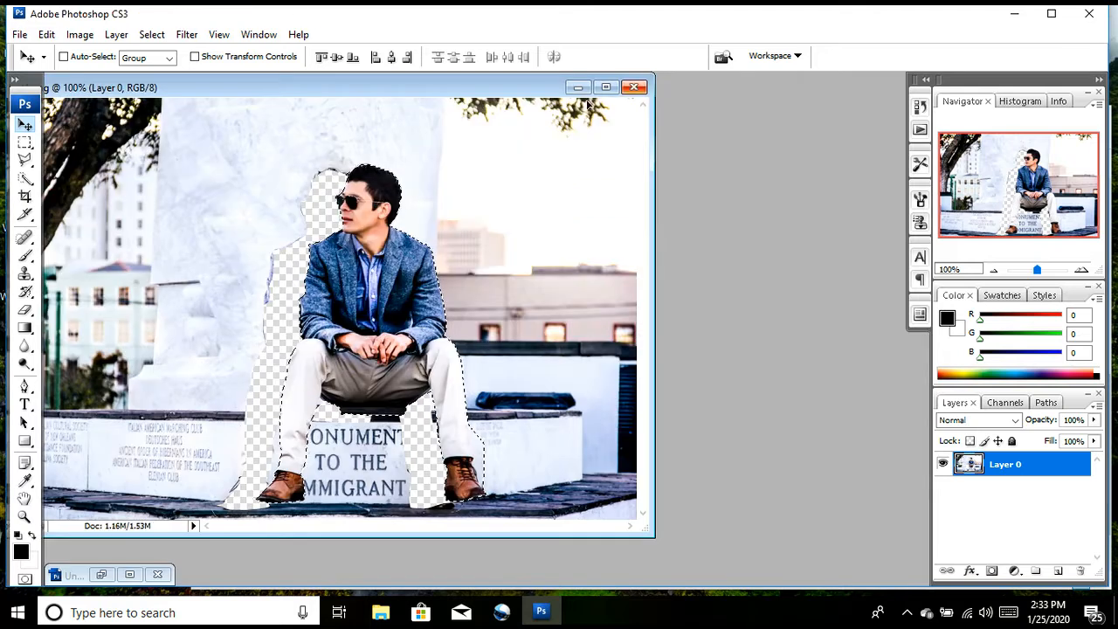
left_click(18, 34)
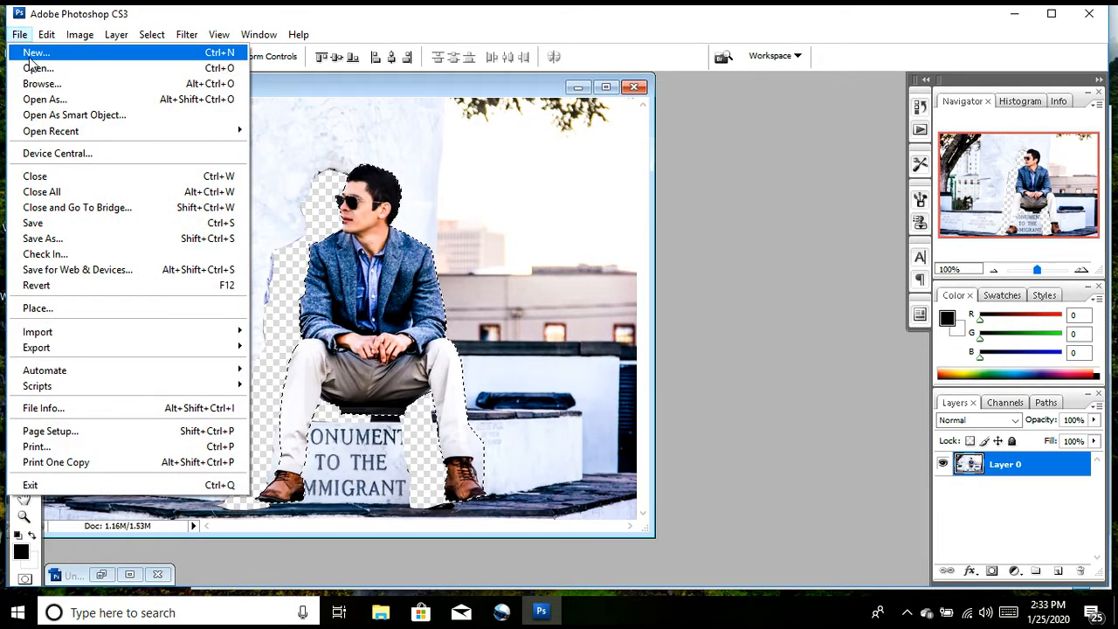
left_click(37, 70)
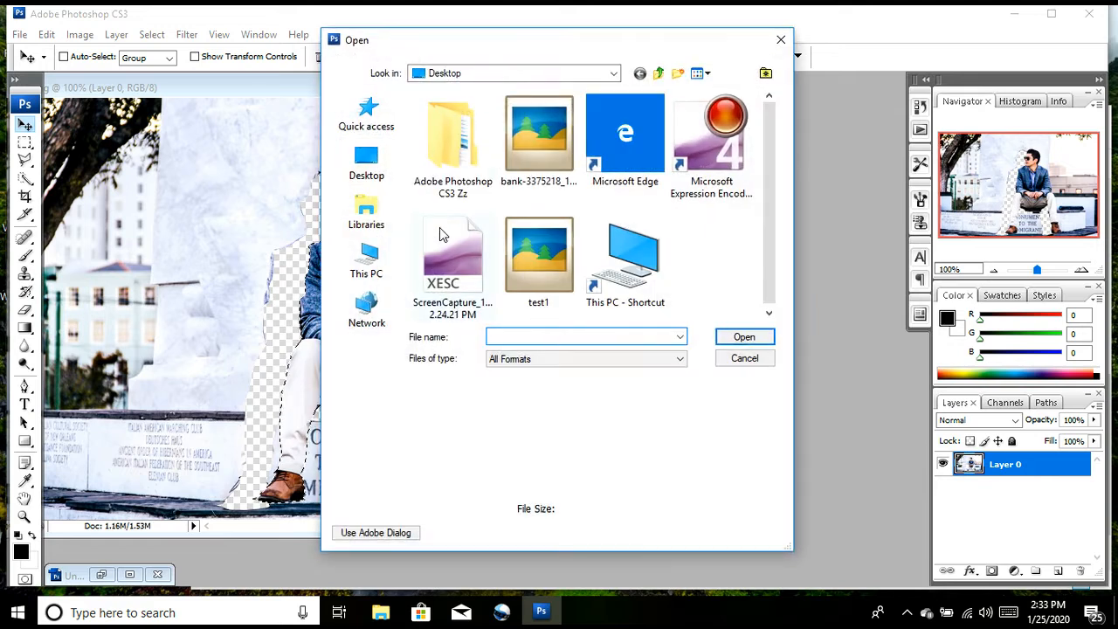
double_click(536, 166)
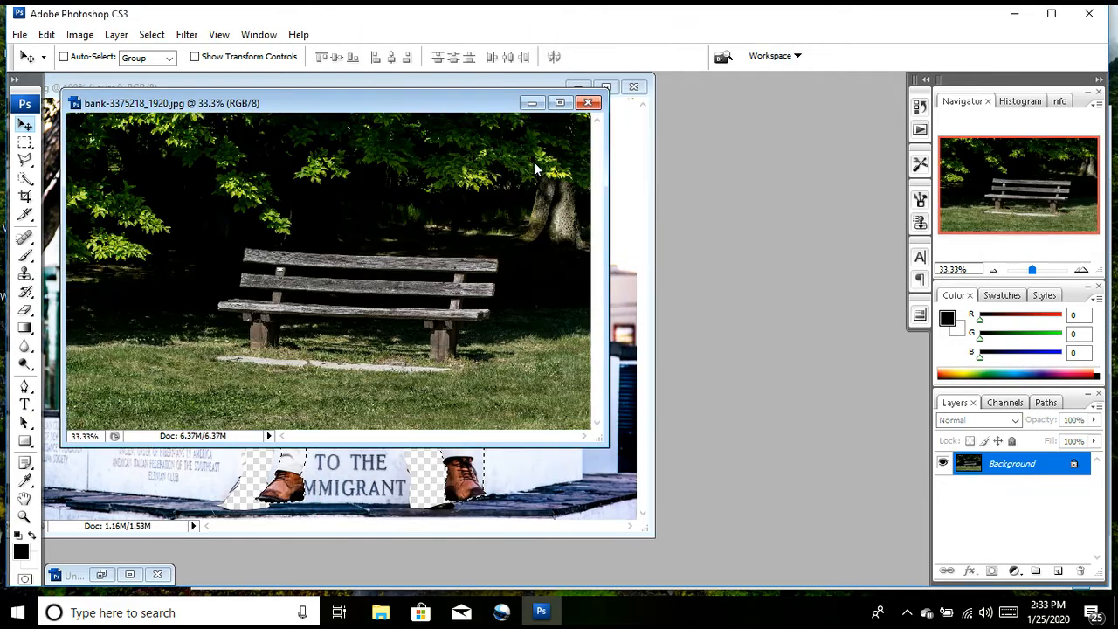
left_click_drag(416, 107, 833, 148)
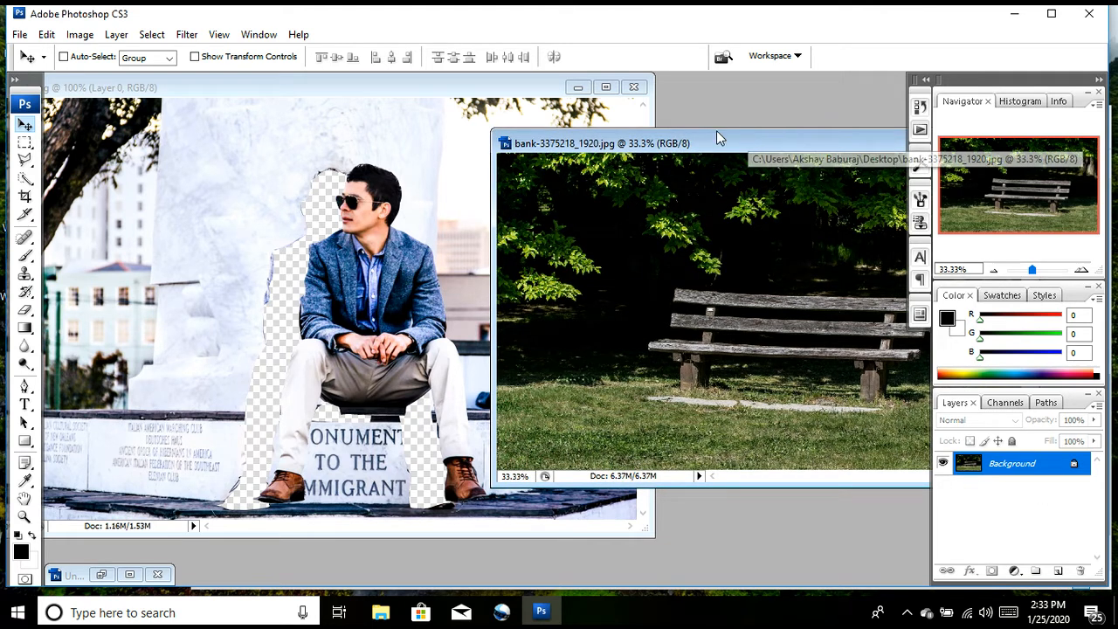
left_click_drag(717, 133, 620, 114)
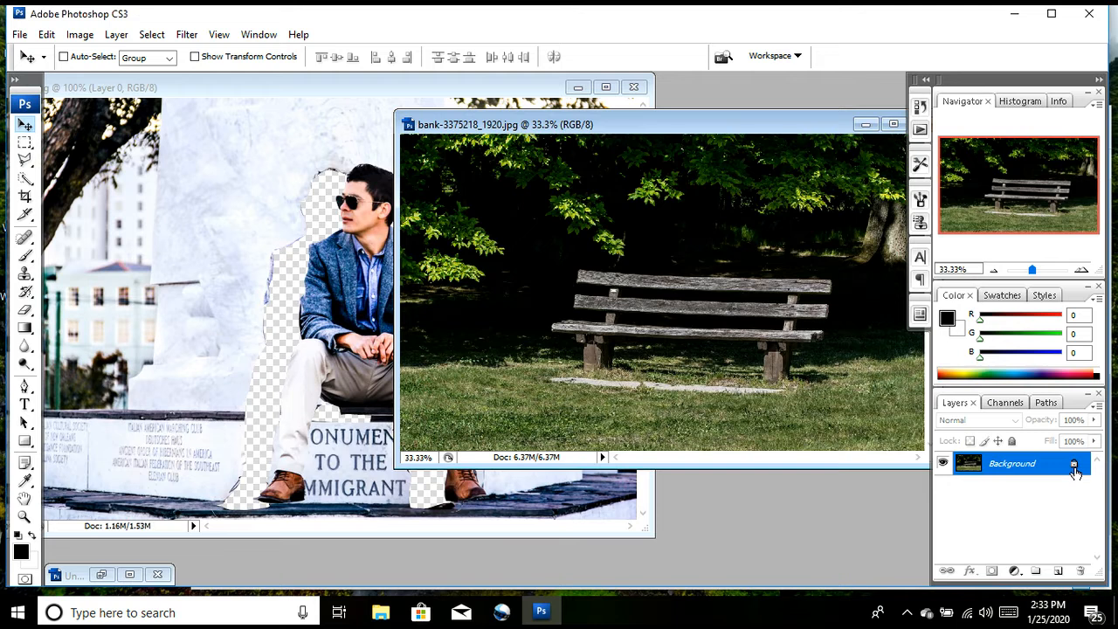
Step: Convert the bench image's locked background into a normal layer and copy the selected man from test1.png onto the middle of the bench
double_click(1075, 470)
key("Return")
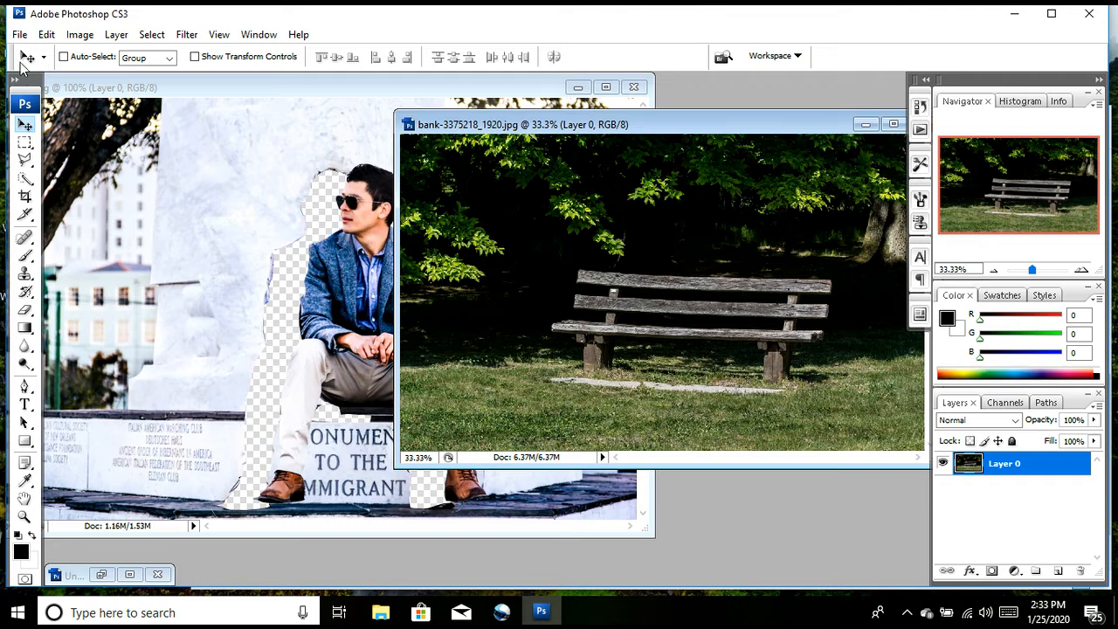
left_click(346, 212)
left_click_drag(341, 212, 680, 268)
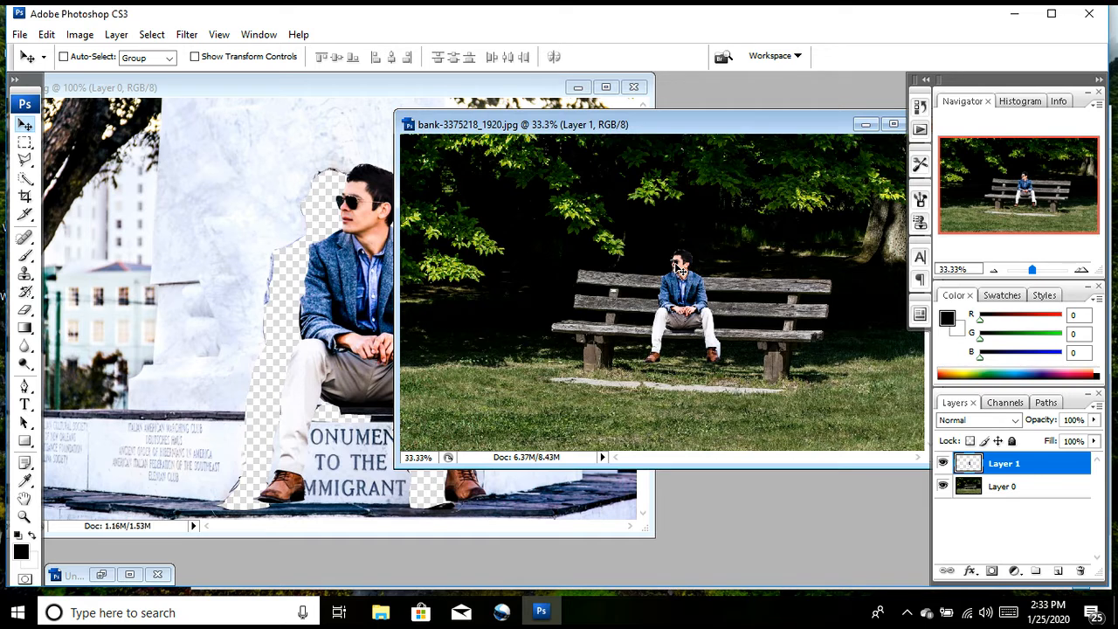
Step: Scale the man up to 171.3% with Free Transform and move him so he sits on the bench with his feet on the stone strip
key("ctrl+t")
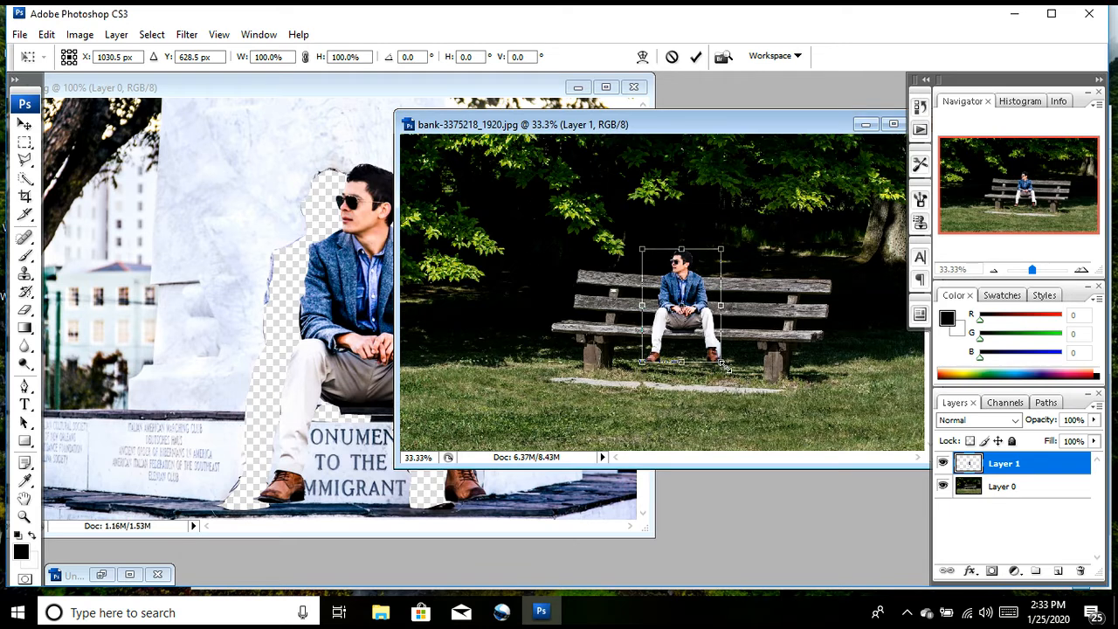
left_click_drag(726, 369, 792, 433)
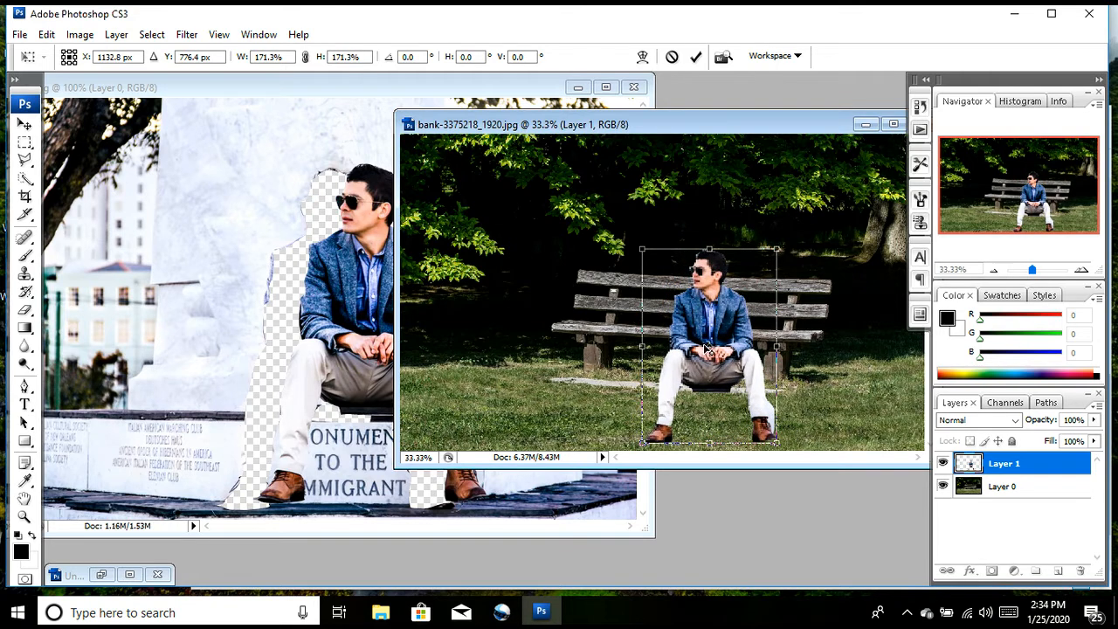
left_click_drag(706, 348, 685, 278)
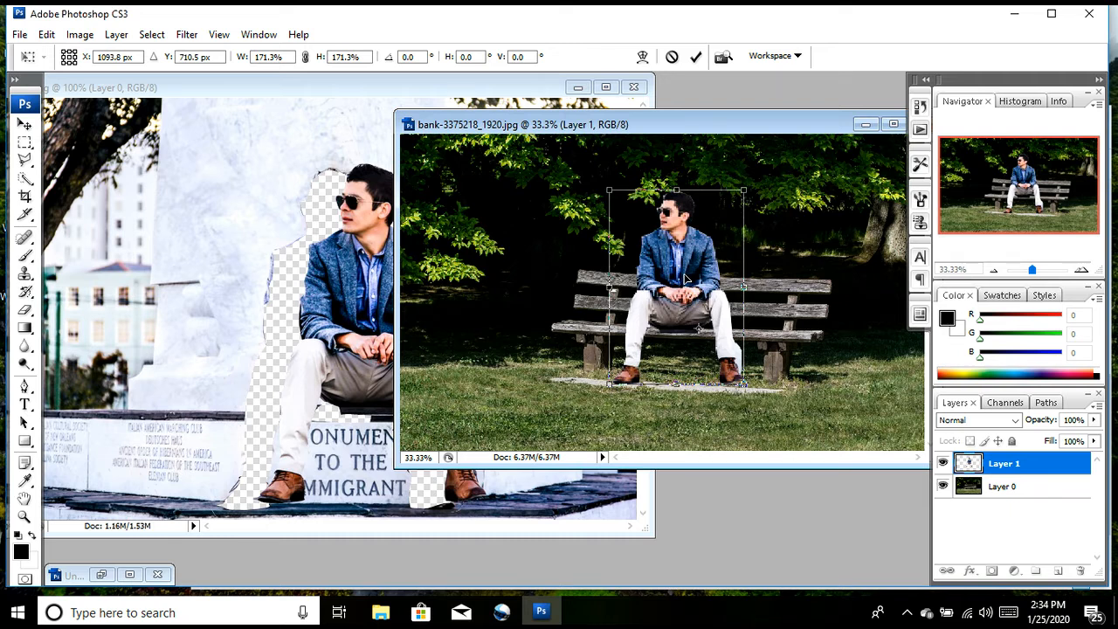
key("Return")
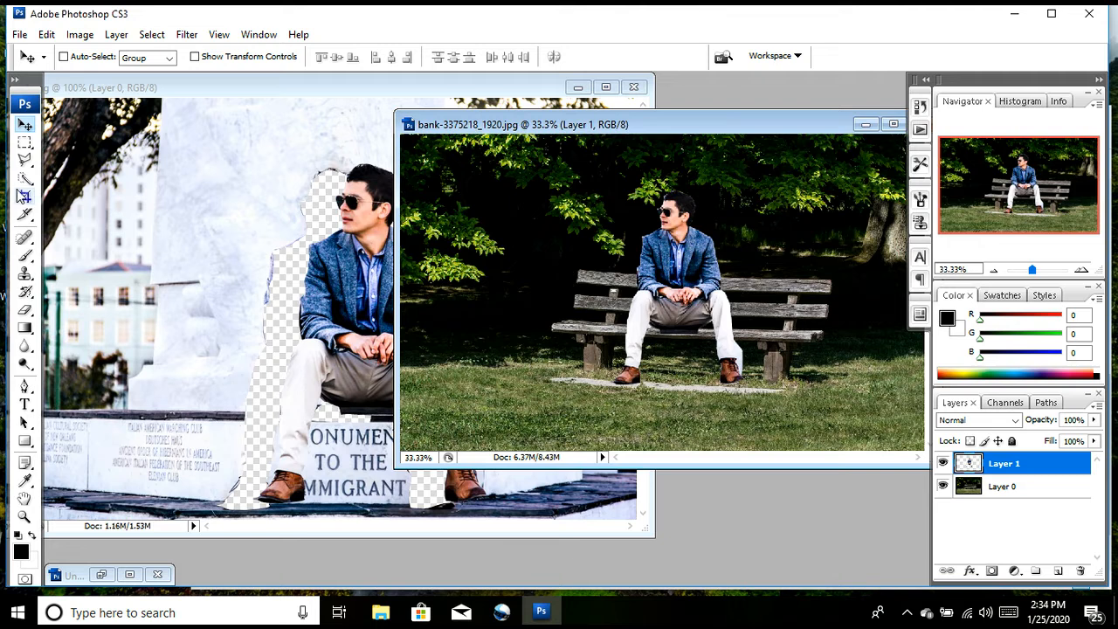
Step: Start outlining the leftover area beneath the man's seat in the bench image with the Polygonal Lasso
left_click(24, 160)
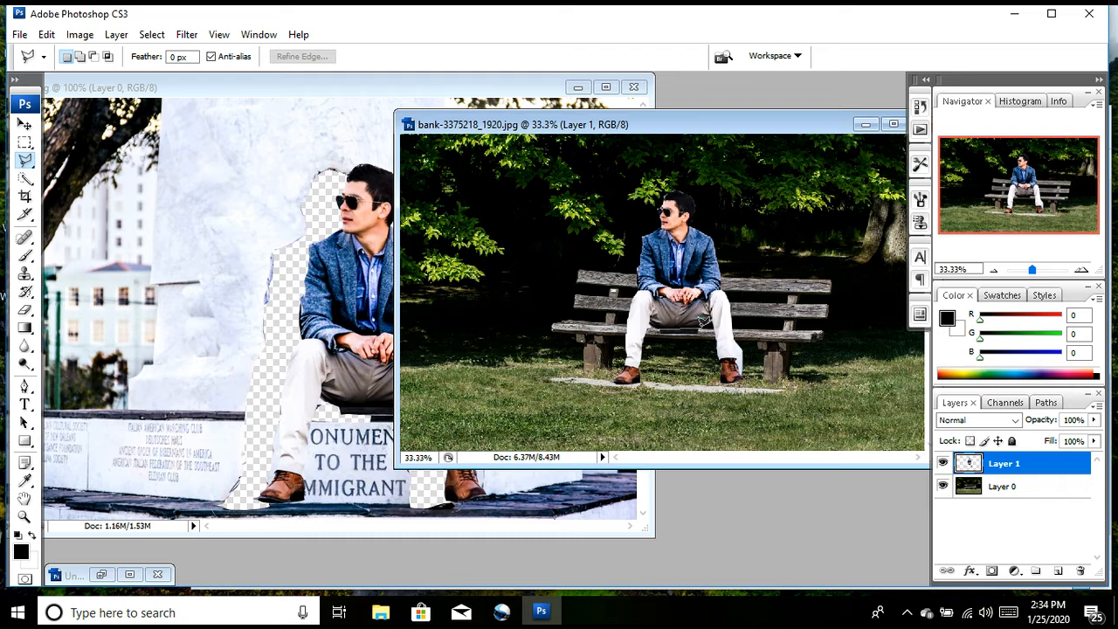
mouse_move(703, 325)
left_mouse_down()
mouse_move(708, 339)
mouse_move(656, 328)
left_mouse_up()
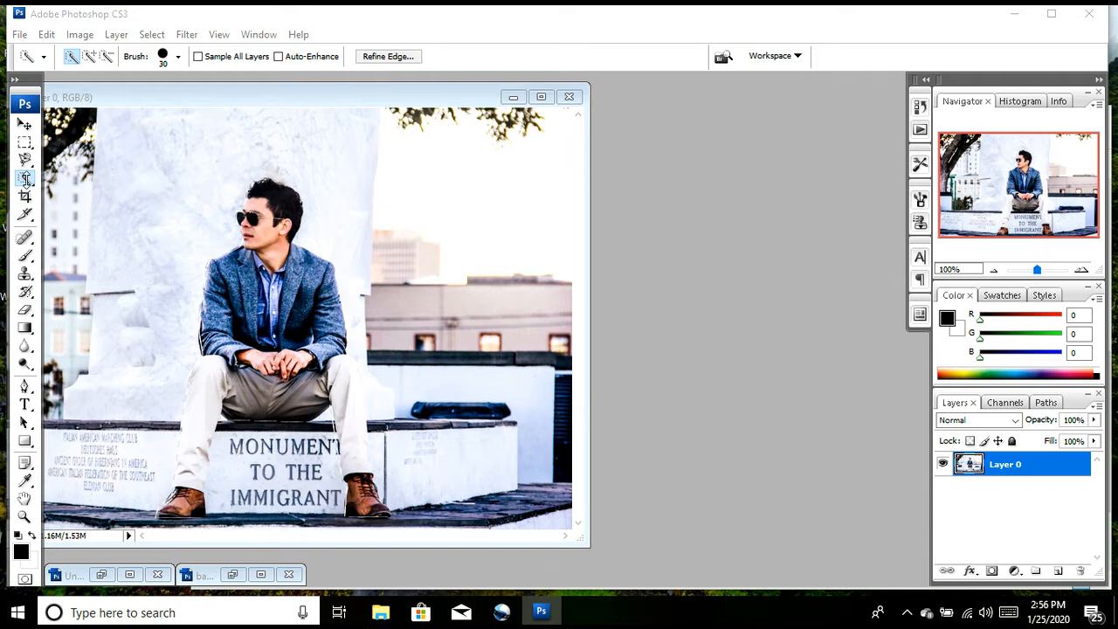
Step: Use the Quick Selection tool in test1.png to select the pale monument and sky to the right of the man's head
right_click(27, 179)
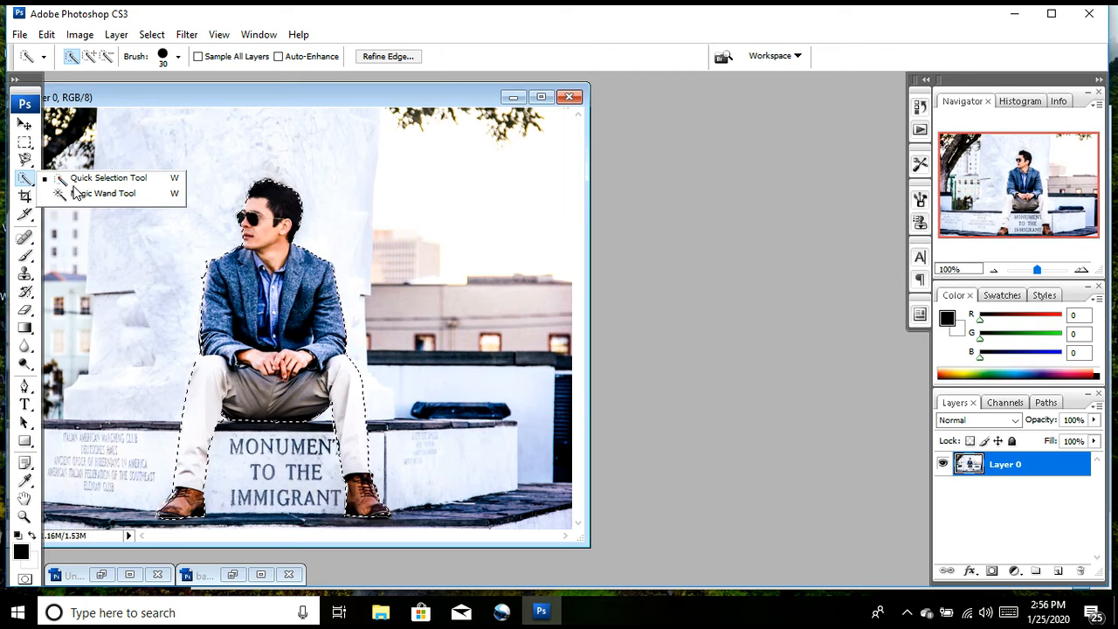
left_click(77, 182)
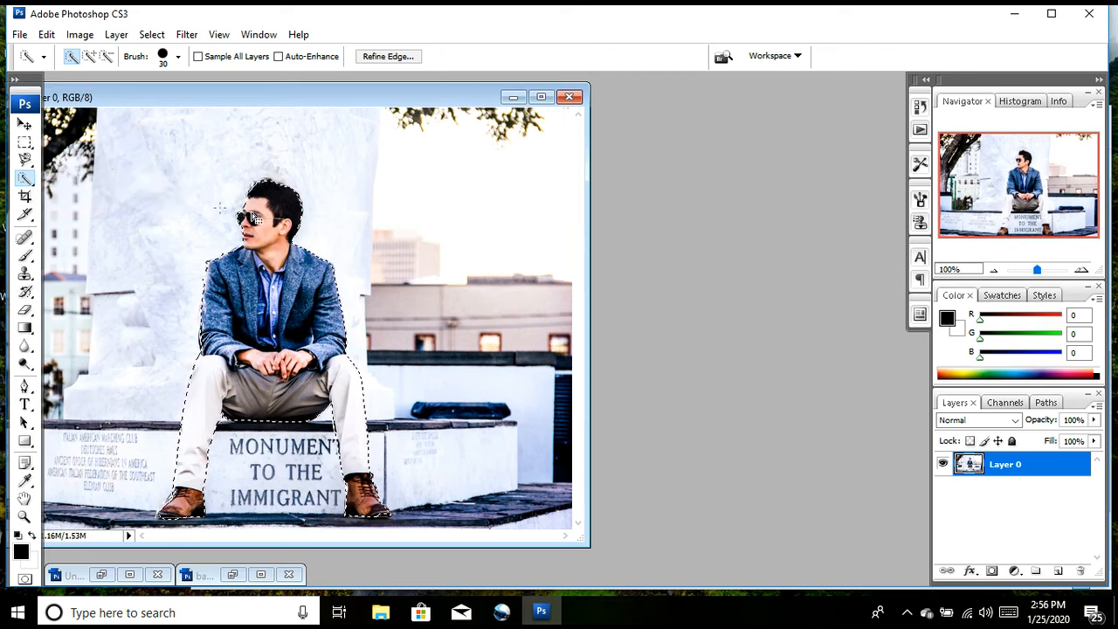
left_click(357, 214)
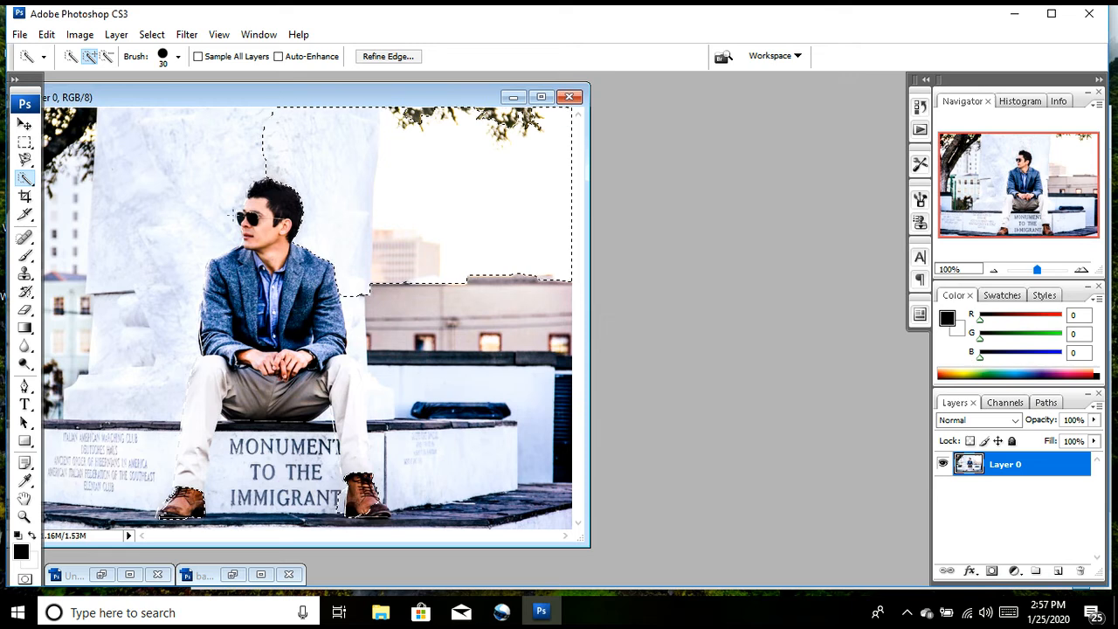
Step: Draw a small slice beside the man's chin with the Slice tool and undo it
left_click(26, 197)
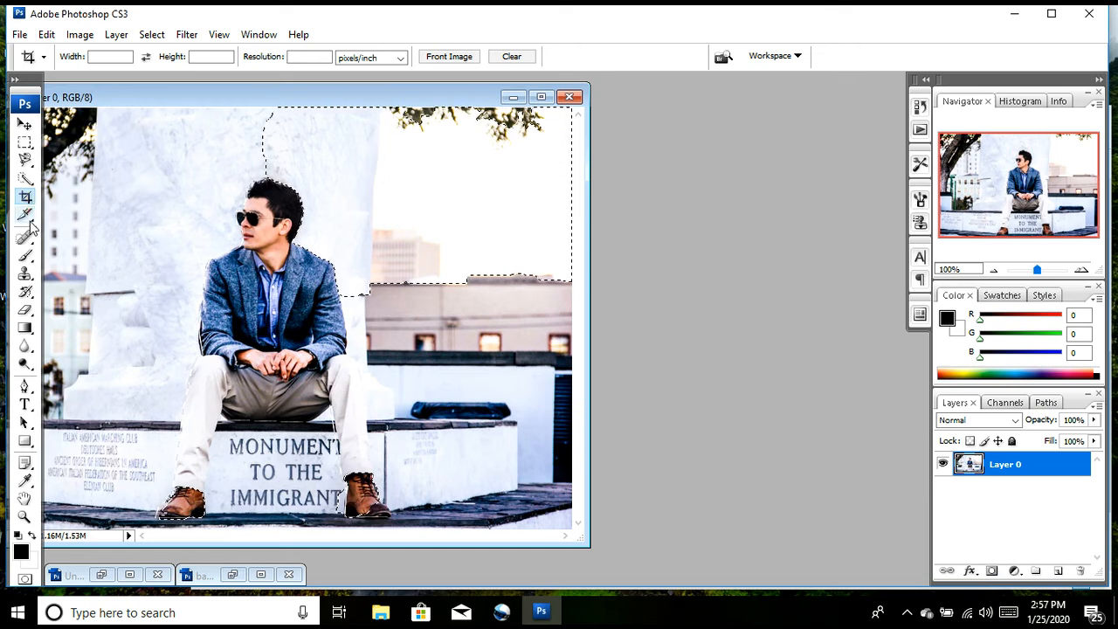
left_click(29, 217)
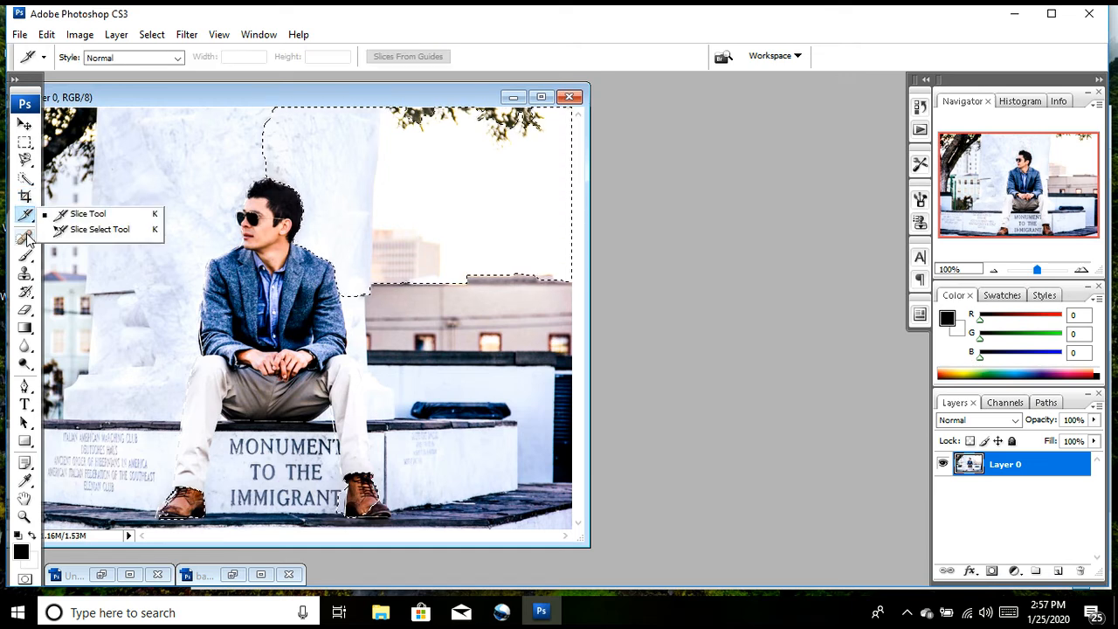
left_click(26, 220)
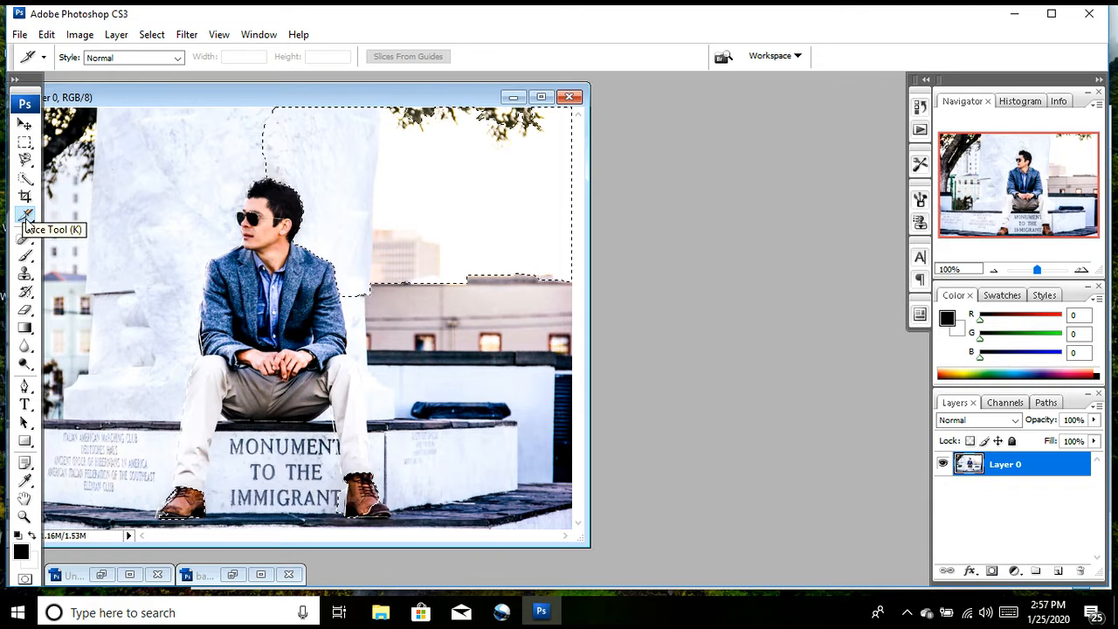
right_click(27, 219)
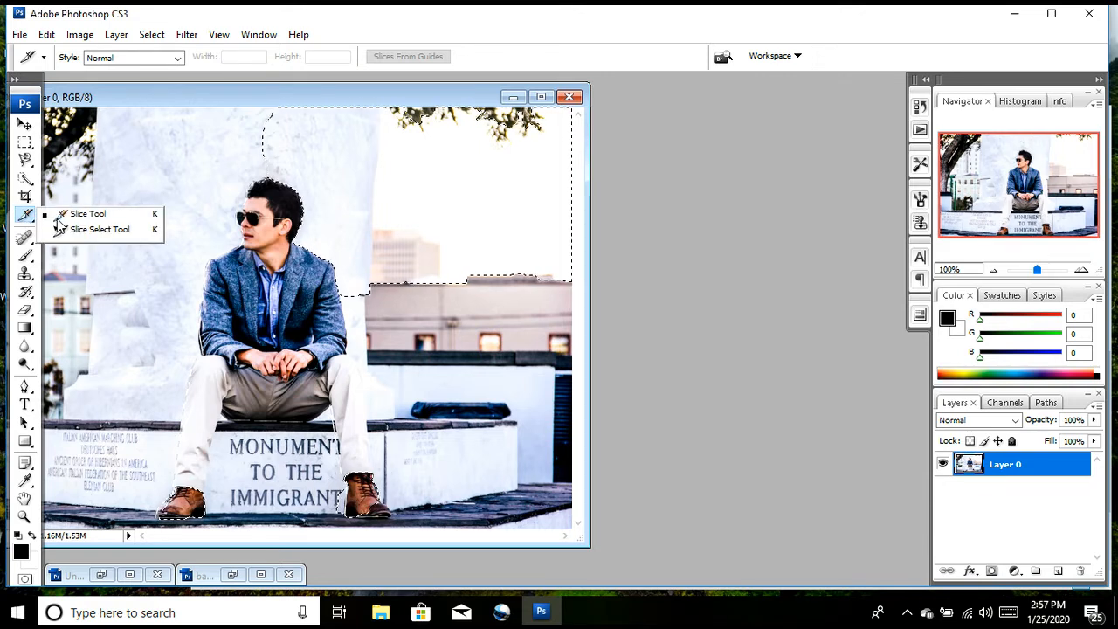
left_click(68, 214)
left_click_drag(201, 236, 228, 264)
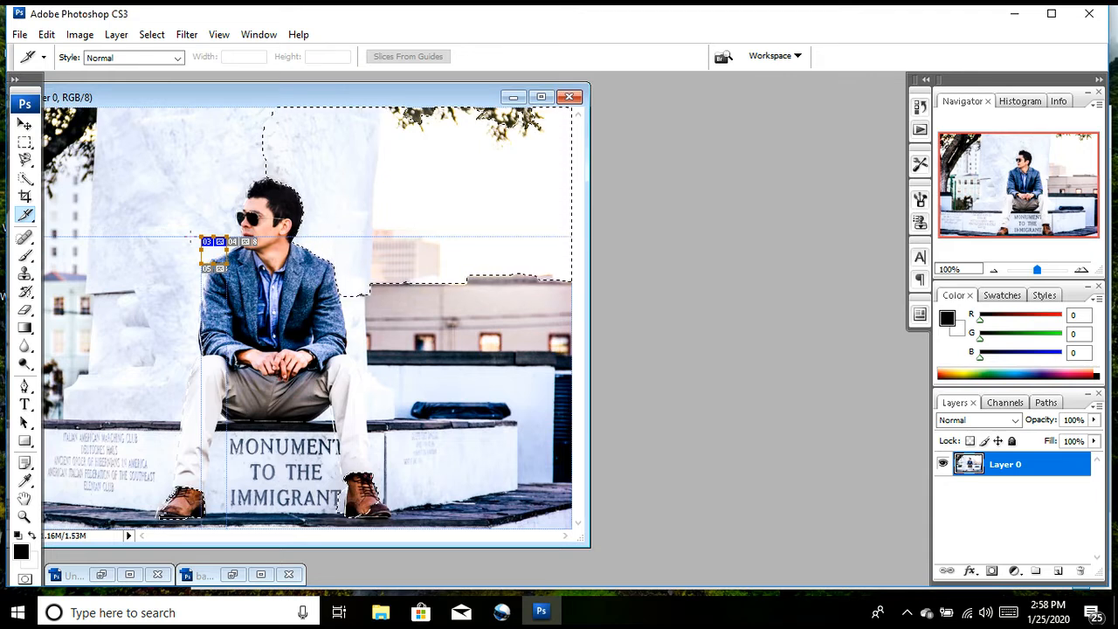
key("ctrl+z")
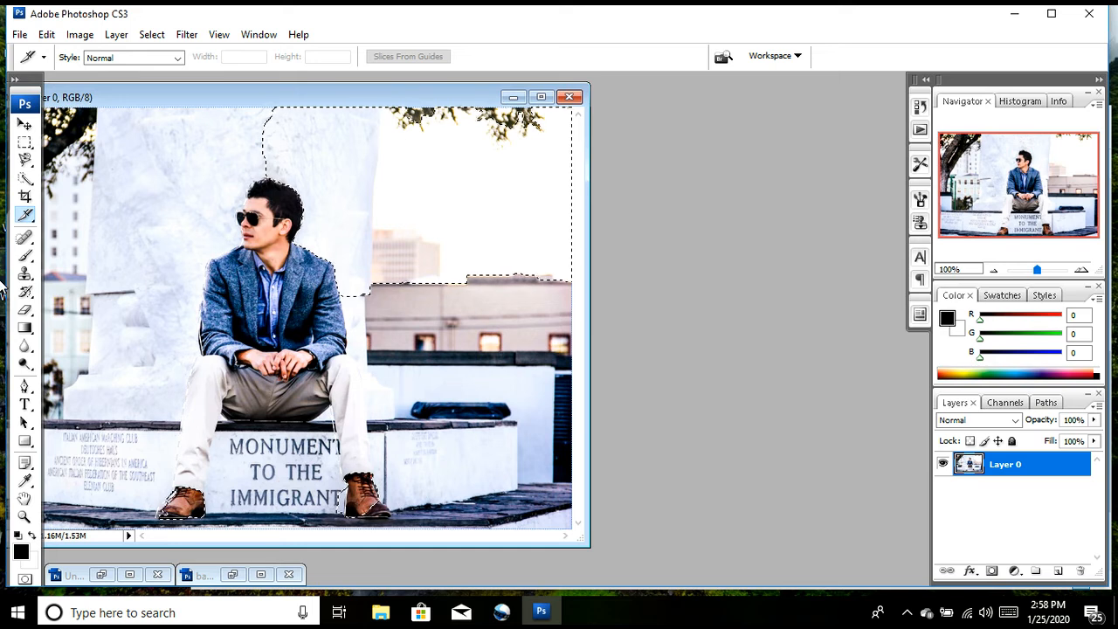
Step: Try to heal a spot on the white monument to the left of the man's face with the Spot Healing Brush
left_click(26, 240)
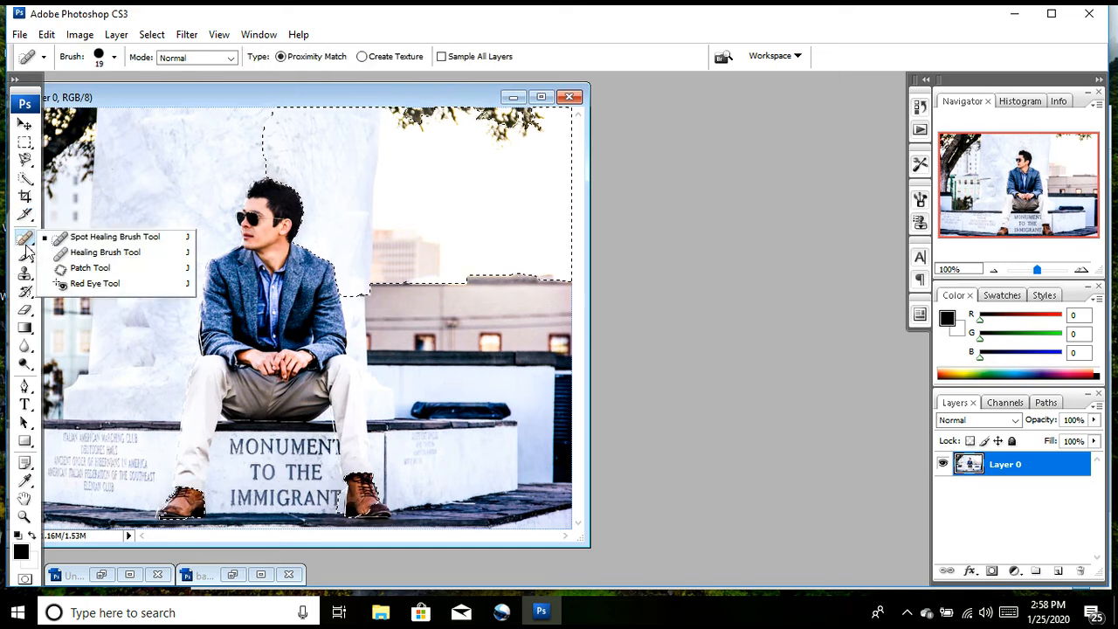
left_click(60, 238)
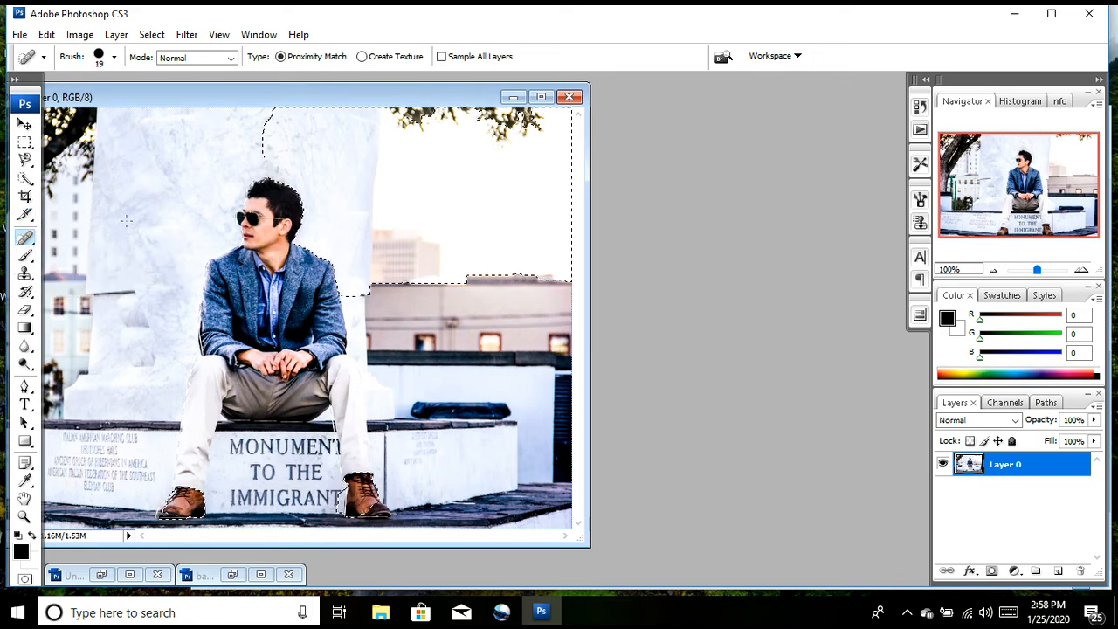
left_click(26, 240)
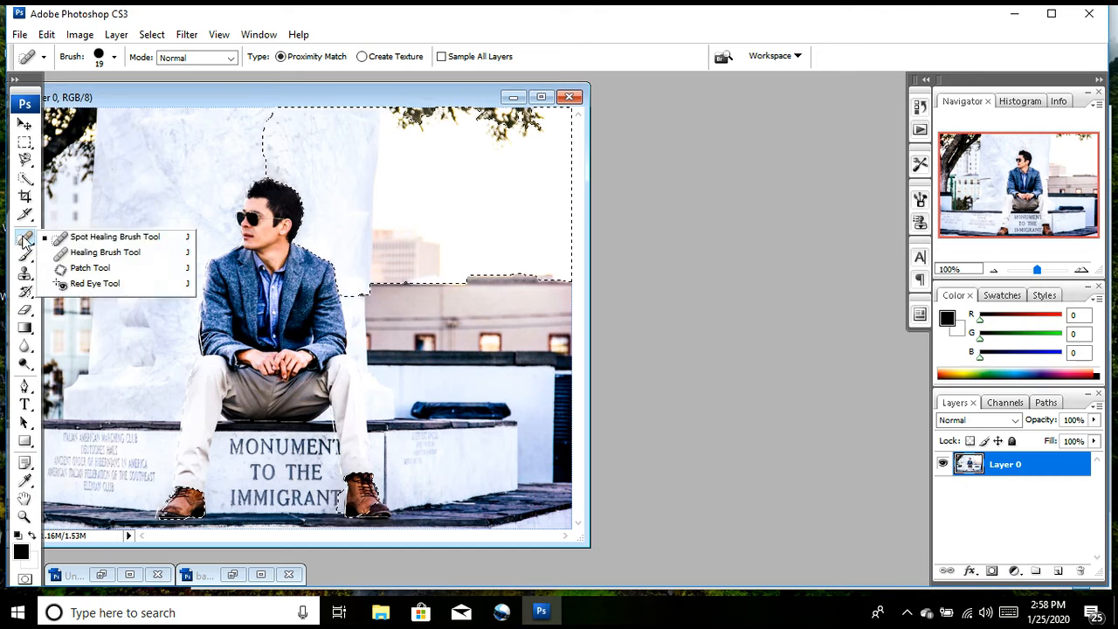
left_click(87, 242)
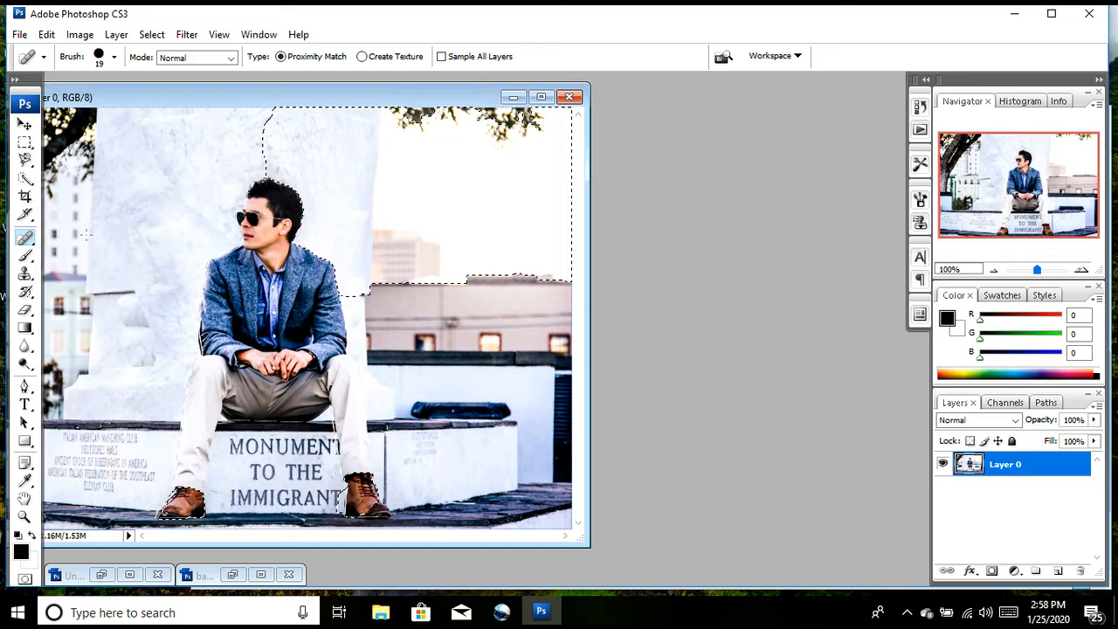
left_click(188, 204, "alt")
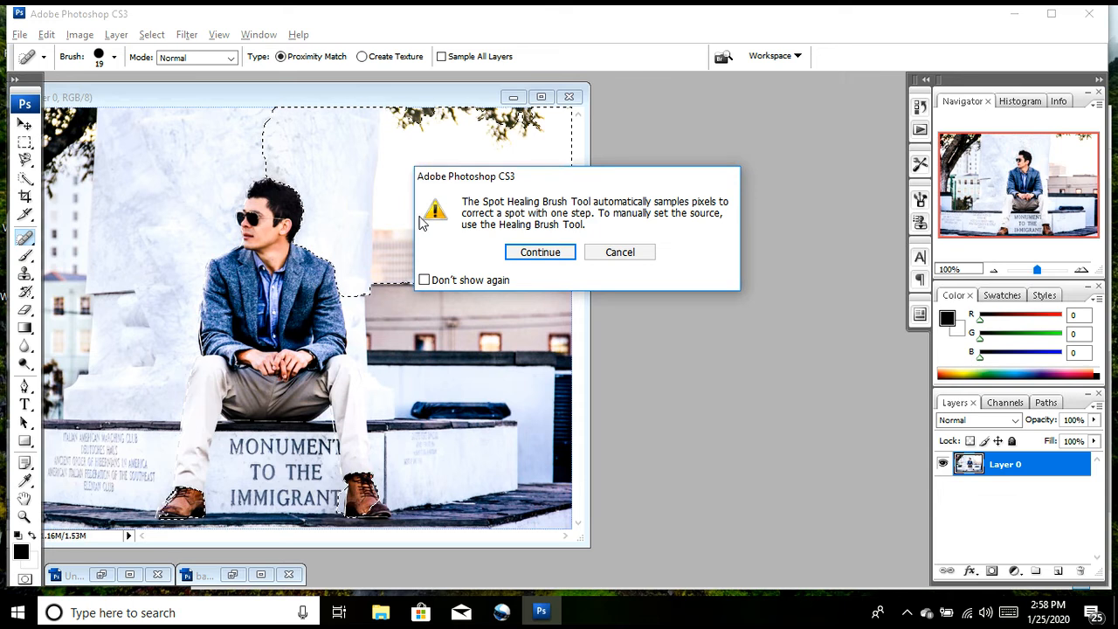
left_click(540, 251)
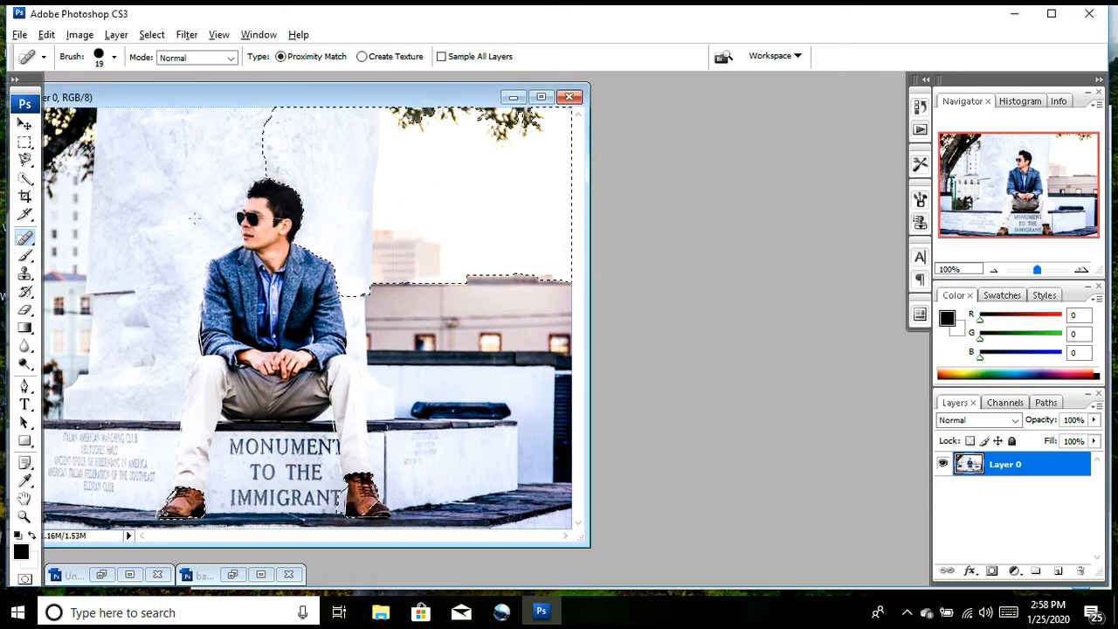
Step: Clear the active selection in test1.png and switch back to the Spot Healing Brush
left_click(24, 147)
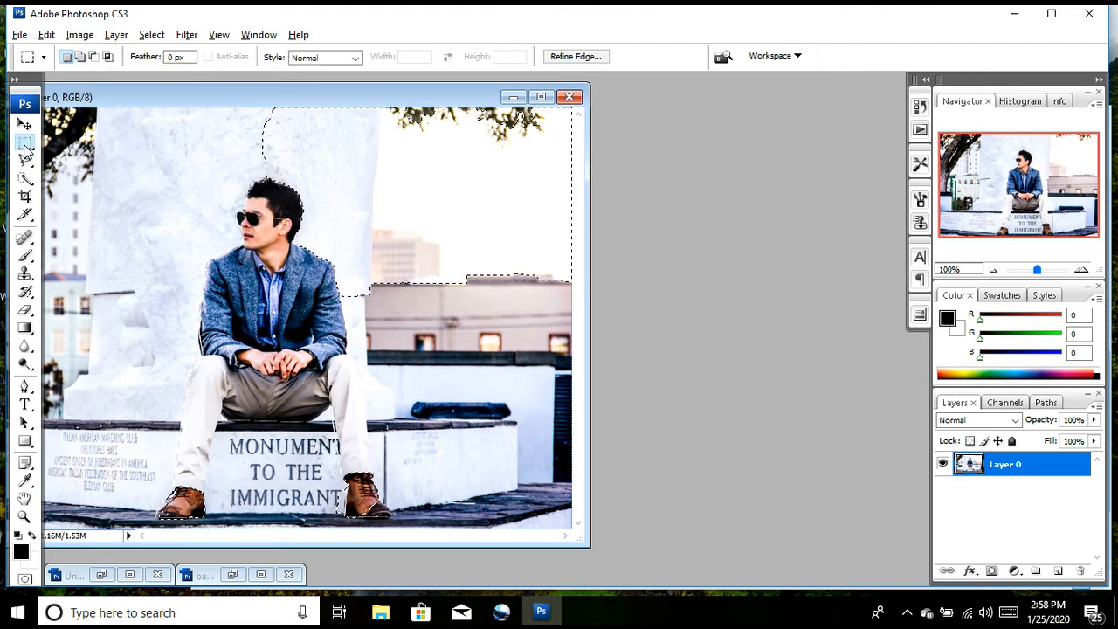
key("ctrl+d")
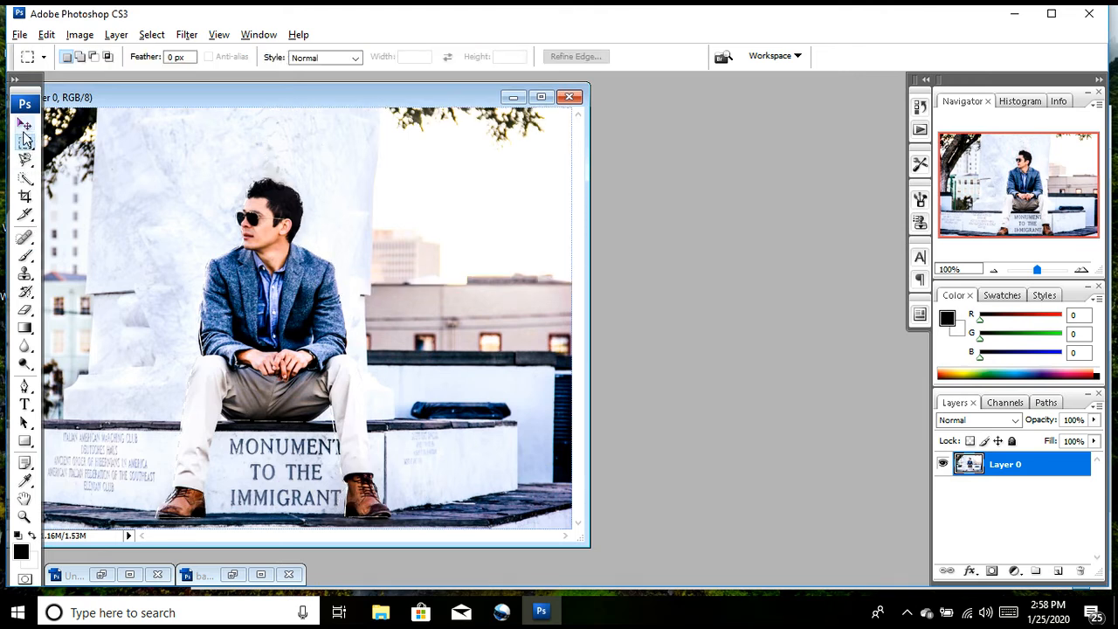
left_click(25, 240)
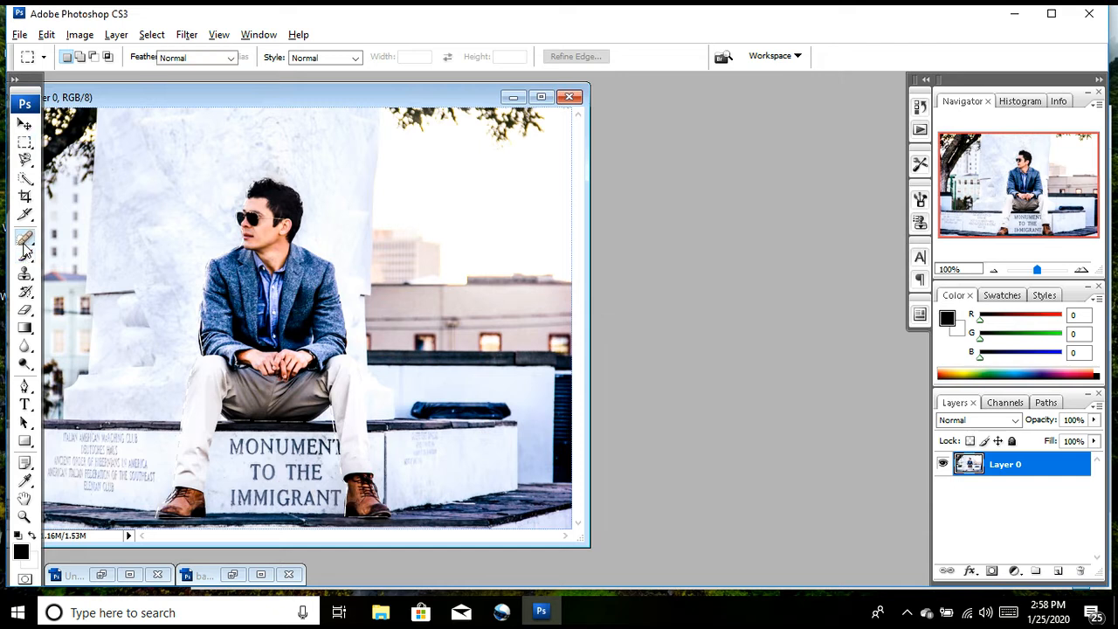
right_click(24, 243)
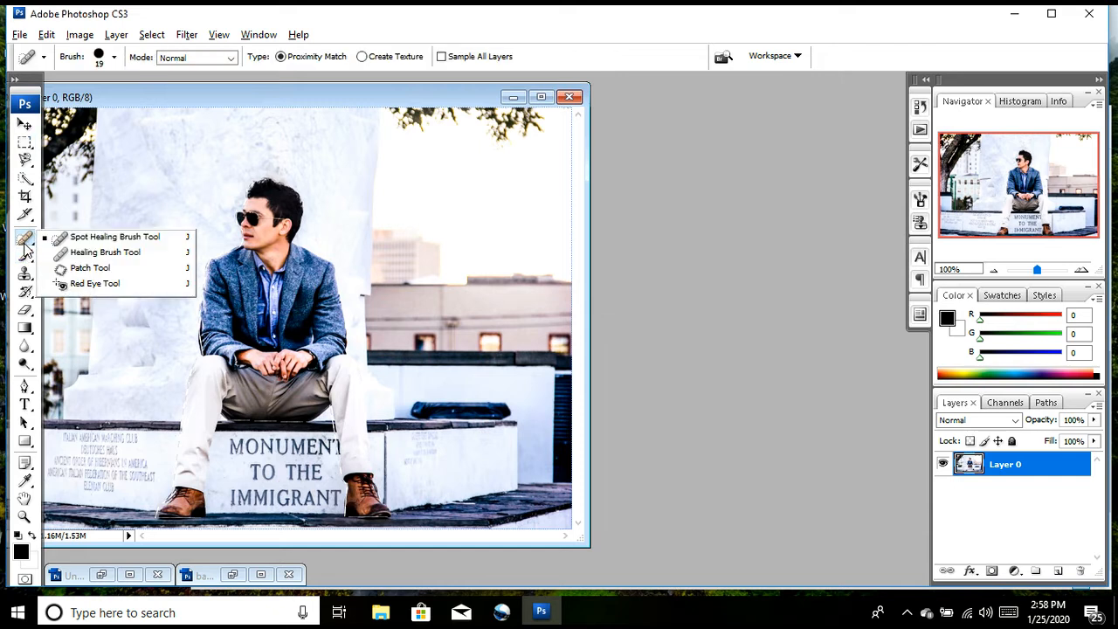
left_click(78, 236)
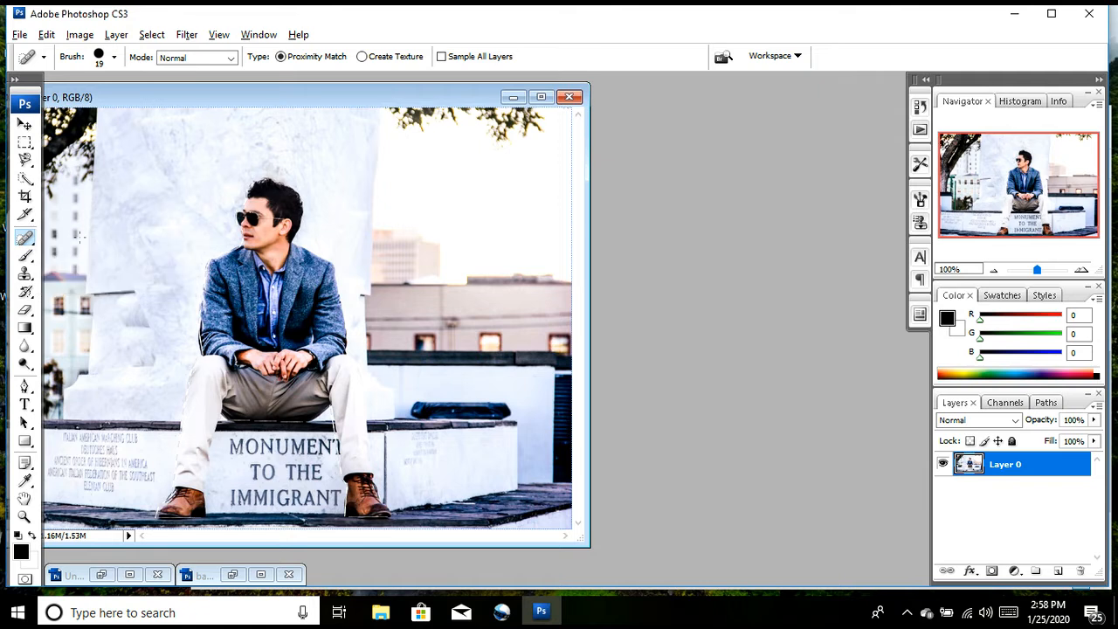
Step: Try the Spot Healing Brush on the white monument beside the man's face, and try the Healing Brush from his collar towards the sky
left_click(179, 216, "alt")
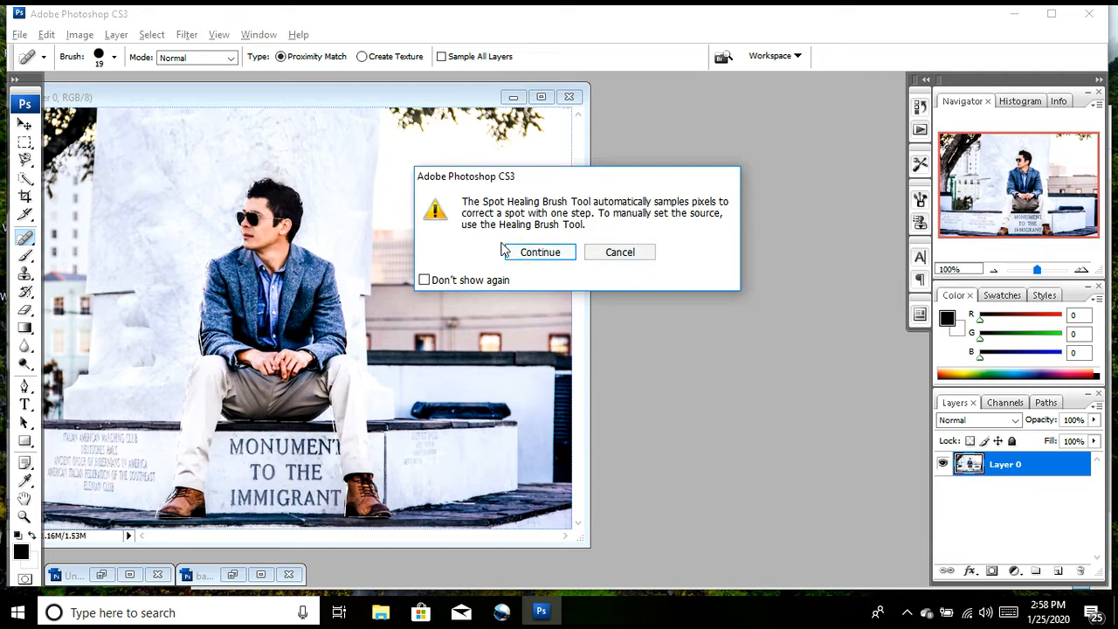
left_click(535, 255)
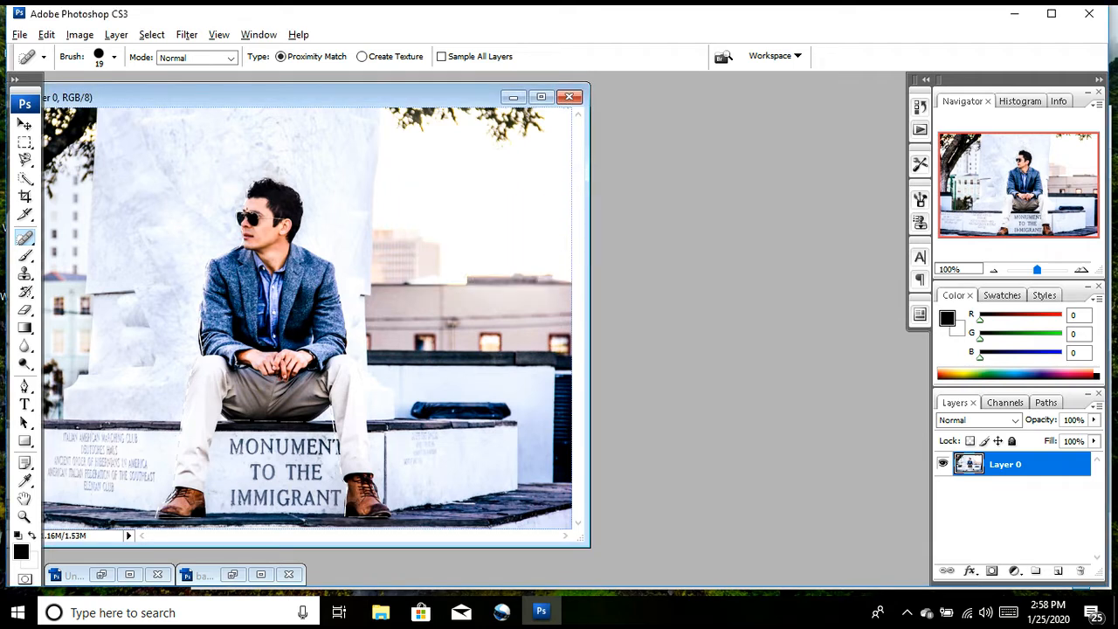
right_click(31, 237)
left_click(31, 237)
right_click(33, 241)
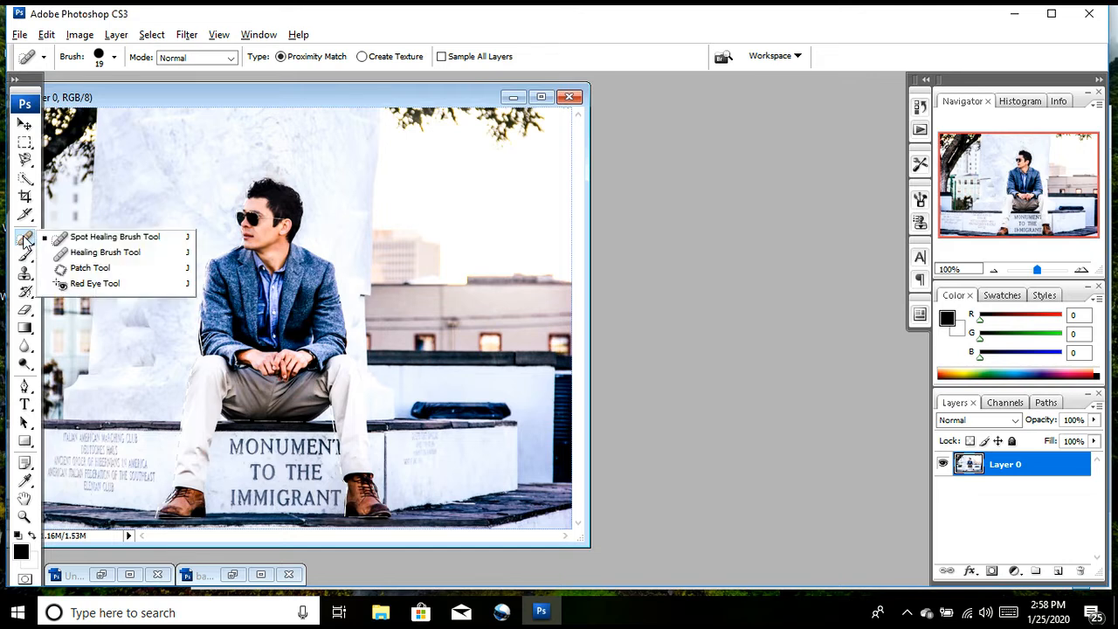
left_click(70, 255)
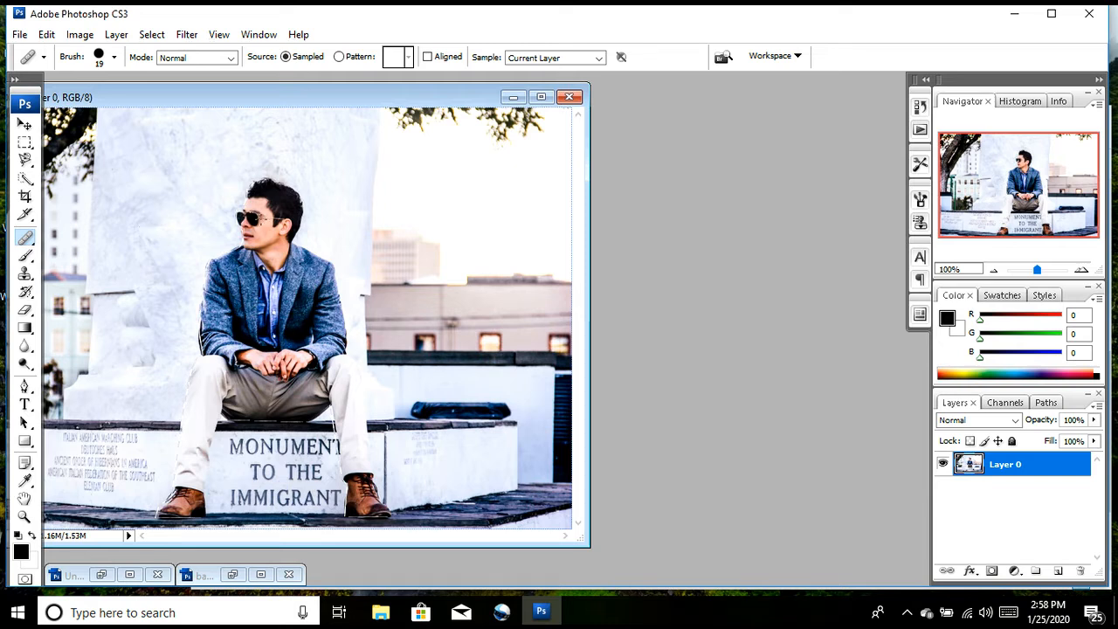
mouse_move(272, 241)
left_mouse_down()
mouse_move(265, 276)
mouse_move(294, 270)
mouse_move(280, 271)
mouse_move(298, 255)
mouse_move(262, 273)
mouse_move(287, 254)
mouse_move(288, 272)
mouse_move(255, 264)
mouse_move(340, 289)
mouse_move(371, 238)
mouse_move(318, 298)
mouse_move(313, 285)
mouse_move(390, 238)
mouse_move(419, 234)
mouse_move(380, 189)
mouse_move(425, 238)
mouse_move(400, 205)
mouse_move(415, 190)
mouse_move(374, 205)
mouse_move(385, 219)
mouse_move(396, 209)
mouse_move(401, 225)
mouse_move(420, 207)
mouse_move(406, 255)
mouse_move(360, 249)
mouse_move(437, 298)
mouse_move(367, 306)
mouse_move(438, 321)
mouse_move(408, 259)
mouse_move(413, 277)
mouse_move(347, 336)
mouse_move(351, 358)
mouse_move(358, 307)
mouse_move(362, 367)
mouse_move(367, 349)
mouse_move(402, 349)
mouse_move(377, 338)
mouse_move(438, 306)
mouse_move(443, 280)
mouse_move(454, 292)
mouse_move(464, 283)
mouse_move(366, 193)
mouse_move(521, 147)
mouse_move(545, 121)
mouse_move(488, 130)
left_mouse_up()
Step: Scribble black strokes across the monument above and beside the man's head with the 13 px Brush tool
left_click(25, 256)
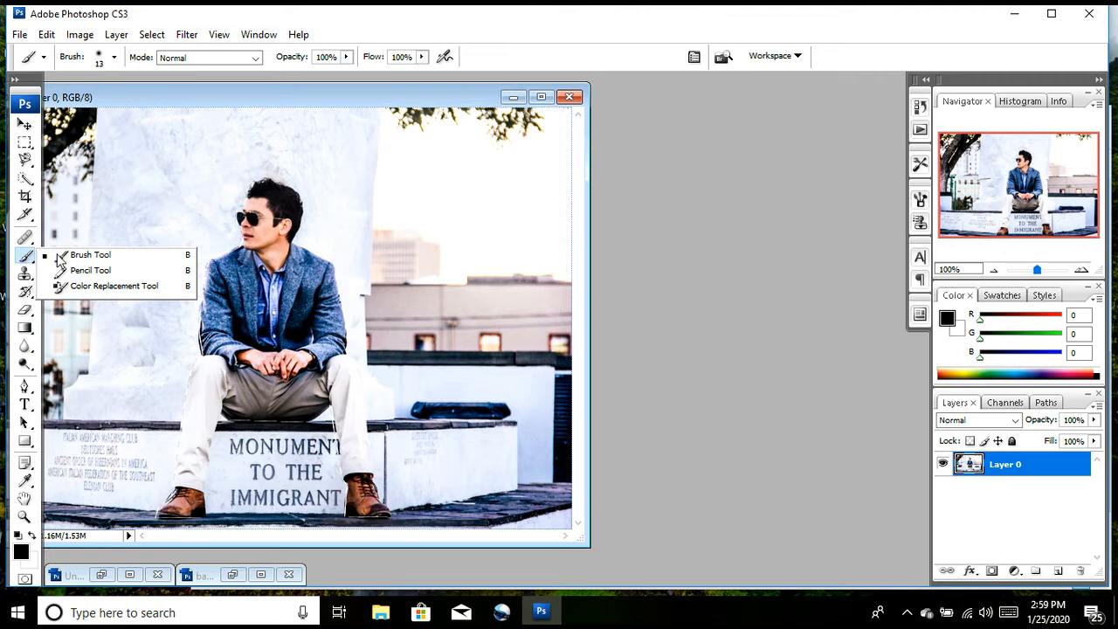
left_click(60, 260)
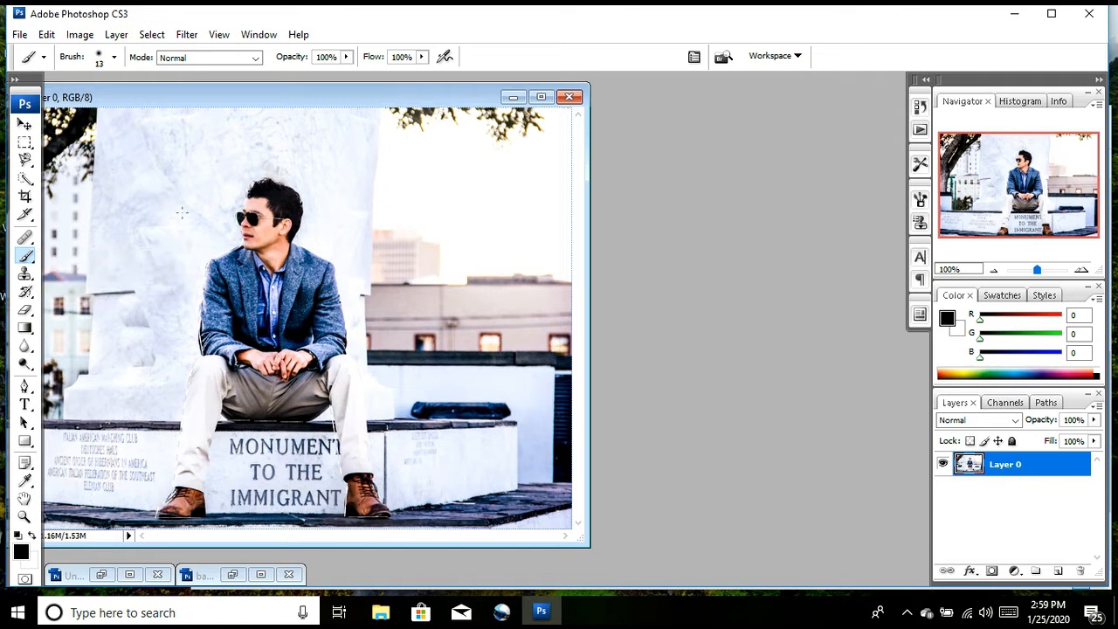
mouse_move(162, 182)
left_mouse_down()
mouse_move(175, 229)
mouse_move(206, 161)
mouse_move(102, 195)
mouse_move(194, 163)
mouse_move(161, 178)
mouse_move(131, 156)
mouse_move(46, 187)
left_mouse_up()
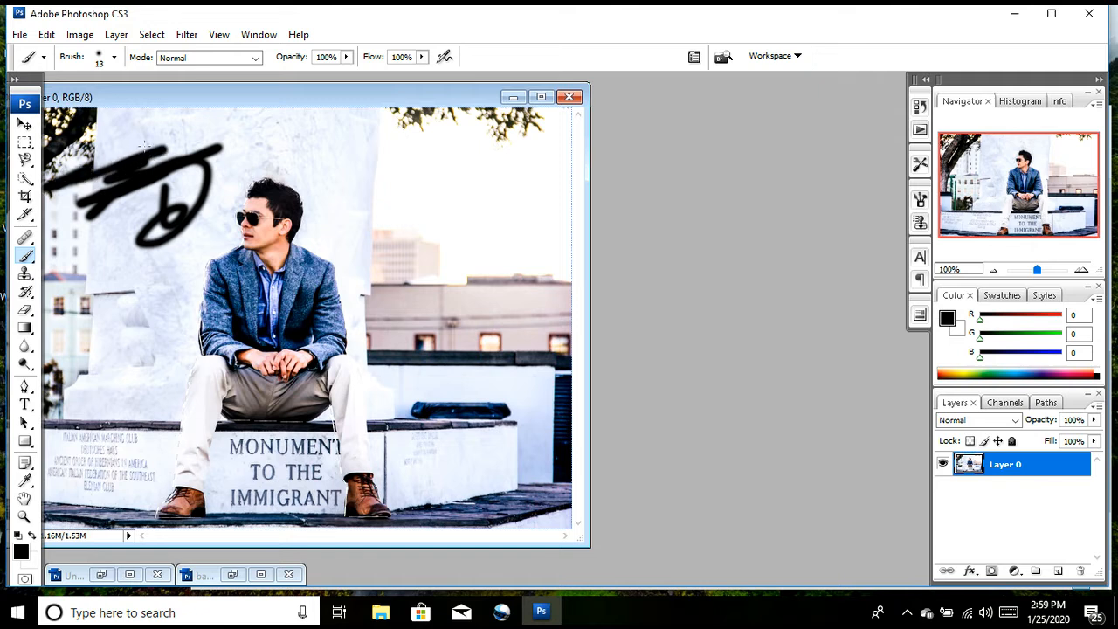
mouse_move(144, 145)
left_mouse_down()
mouse_move(122, 206)
mouse_move(214, 162)
mouse_move(266, 118)
mouse_move(166, 162)
mouse_move(289, 153)
mouse_move(282, 160)
mouse_move(122, 150)
mouse_move(281, 150)
mouse_move(287, 160)
mouse_move(345, 148)
mouse_move(354, 163)
mouse_move(358, 156)
mouse_move(346, 177)
mouse_move(385, 154)
mouse_move(346, 127)
mouse_move(316, 160)
mouse_move(395, 150)
mouse_move(316, 137)
mouse_move(207, 177)
mouse_move(229, 166)
mouse_move(202, 186)
mouse_move(197, 216)
mouse_move(131, 302)
mouse_move(127, 344)
mouse_move(148, 283)
left_mouse_up()
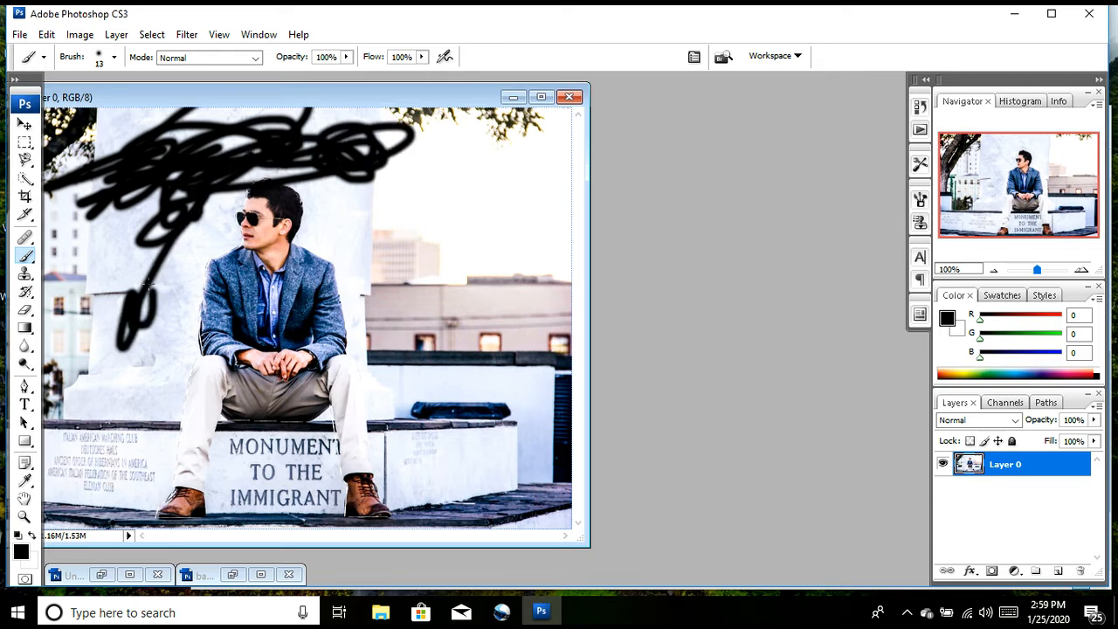
Step: Draw thin black lines on the monument beside the man's elbow with the 1 px Pencil tool
right_click(27, 261)
left_click(57, 272)
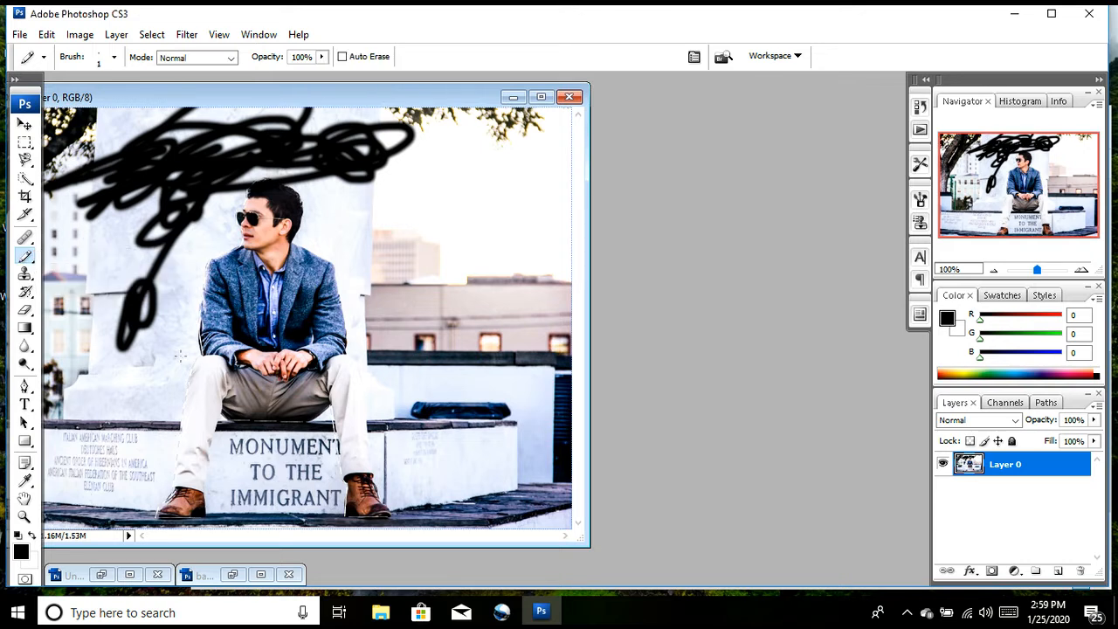
mouse_move(165, 361)
left_mouse_down()
mouse_move(185, 289)
mouse_move(174, 289)
mouse_move(194, 322)
mouse_move(66, 360)
mouse_move(131, 360)
mouse_move(92, 308)
left_mouse_up()
Step: Paint black over the man's face and upper jacket with the Color Replacement tool to remove their colour
right_click(26, 259)
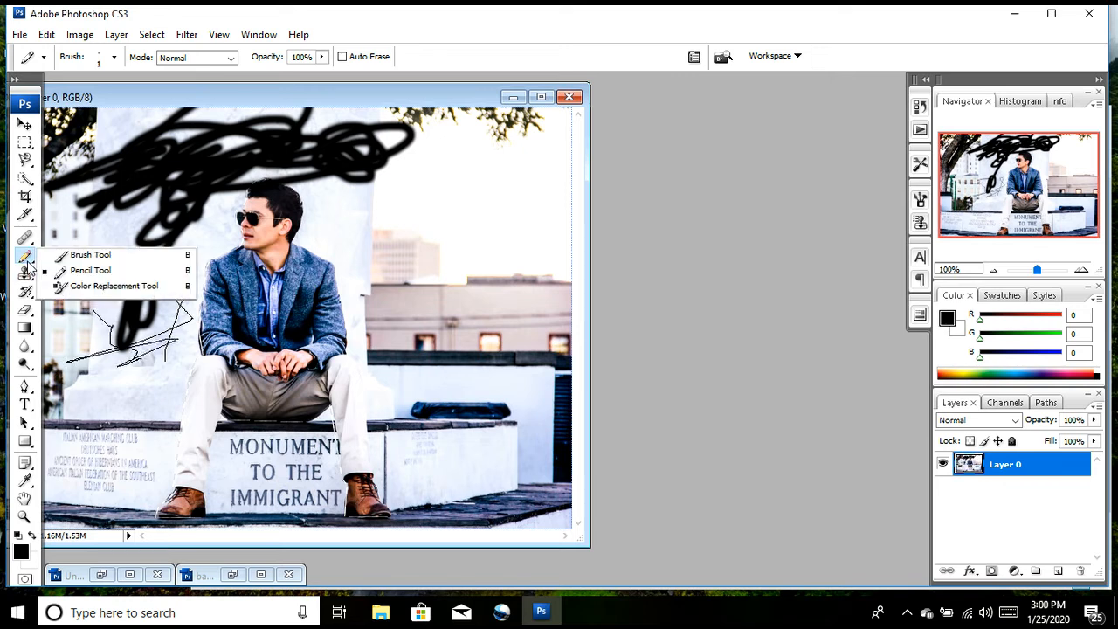
left_click(67, 286)
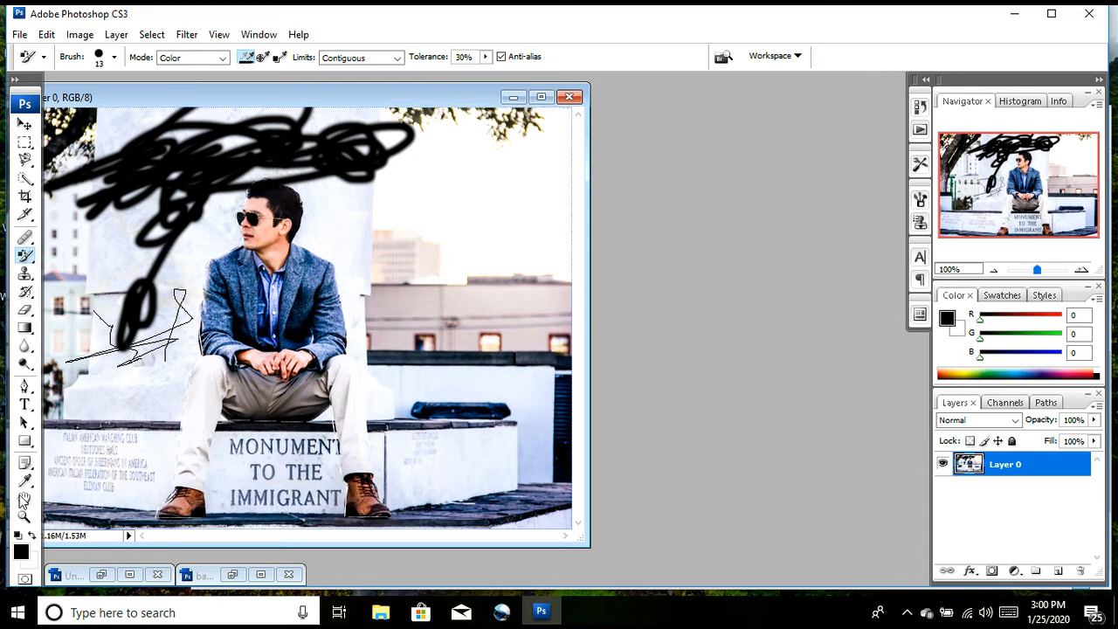
left_click(29, 265)
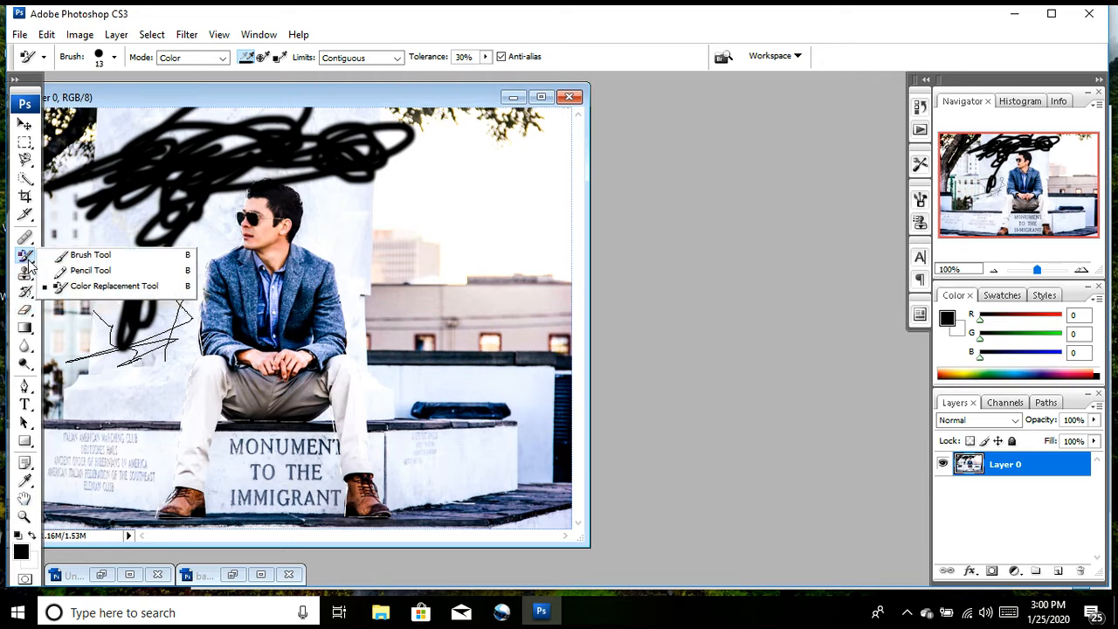
left_click(80, 288)
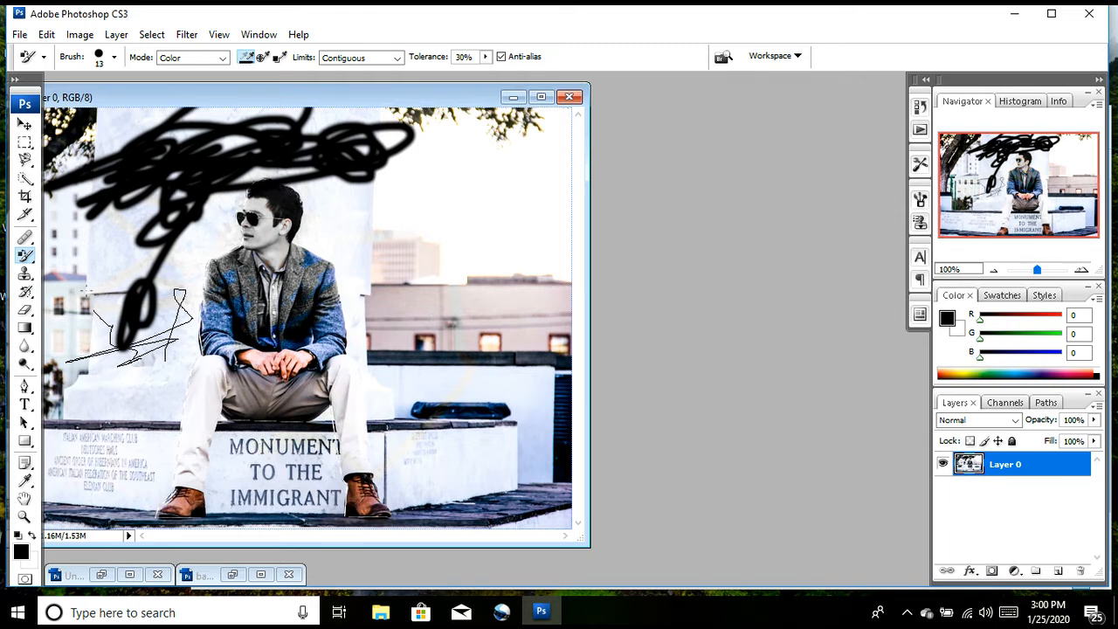
Step: Paint shifted copies of the tree, the black scribbles and the man's head over the photo with the Clone Stamp tool
left_click(24, 278)
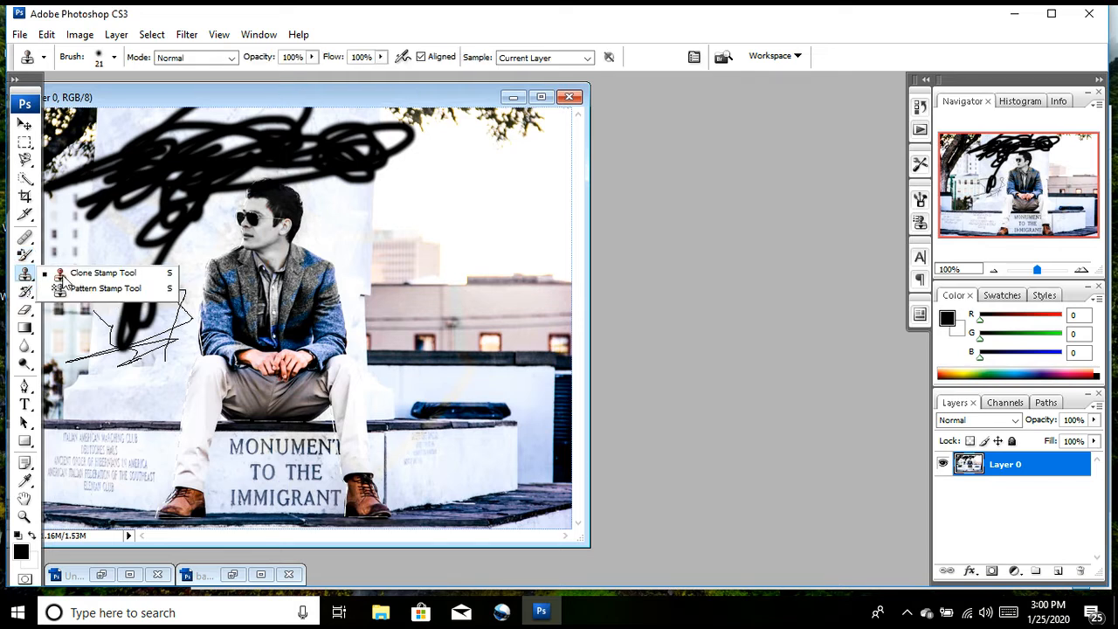
left_click(62, 275)
mouse_move(125, 258)
left_mouse_down()
mouse_move(83, 232)
mouse_move(100, 190)
mouse_move(59, 295)
mouse_move(68, 420)
mouse_move(85, 374)
mouse_move(66, 367)
mouse_move(103, 392)
mouse_move(97, 427)
mouse_move(131, 349)
mouse_move(162, 219)
mouse_move(220, 208)
mouse_move(225, 157)
mouse_move(341, 157)
mouse_move(153, 218)
mouse_move(288, 223)
mouse_move(263, 205)
mouse_move(242, 244)
mouse_move(393, 210)
mouse_move(423, 220)
mouse_move(329, 226)
mouse_move(415, 247)
mouse_move(376, 261)
mouse_move(395, 271)
mouse_move(206, 269)
mouse_move(221, 255)
mouse_move(206, 259)
mouse_move(270, 280)
left_mouse_up()
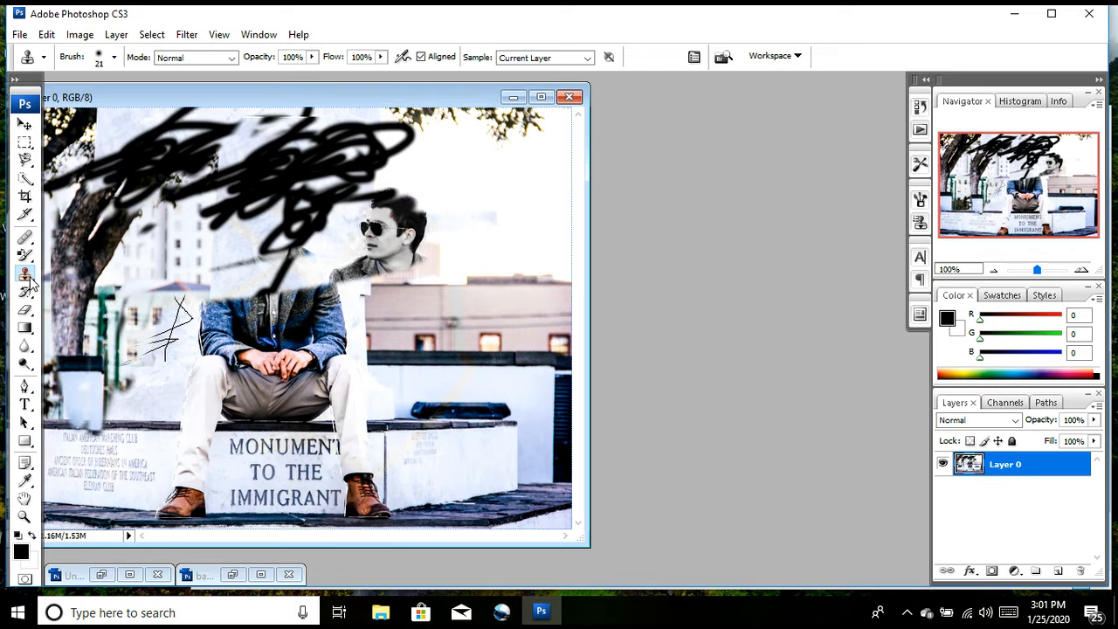
Step: Restore the man's head, jacket and parts of the monument by painting over them with the History Brush
left_click(26, 292)
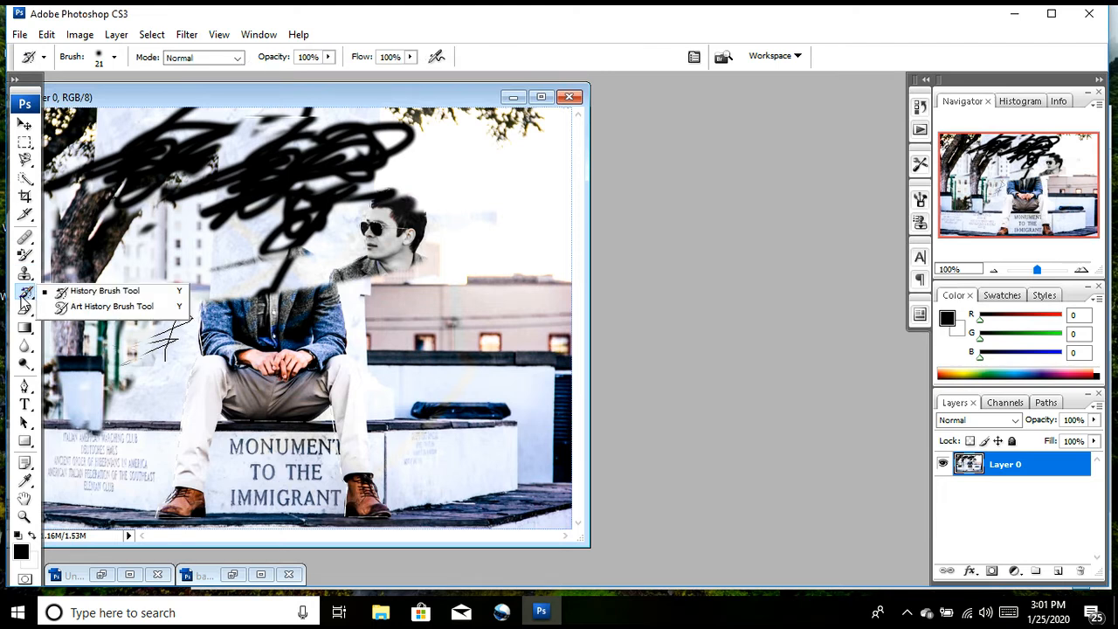
left_click(69, 292)
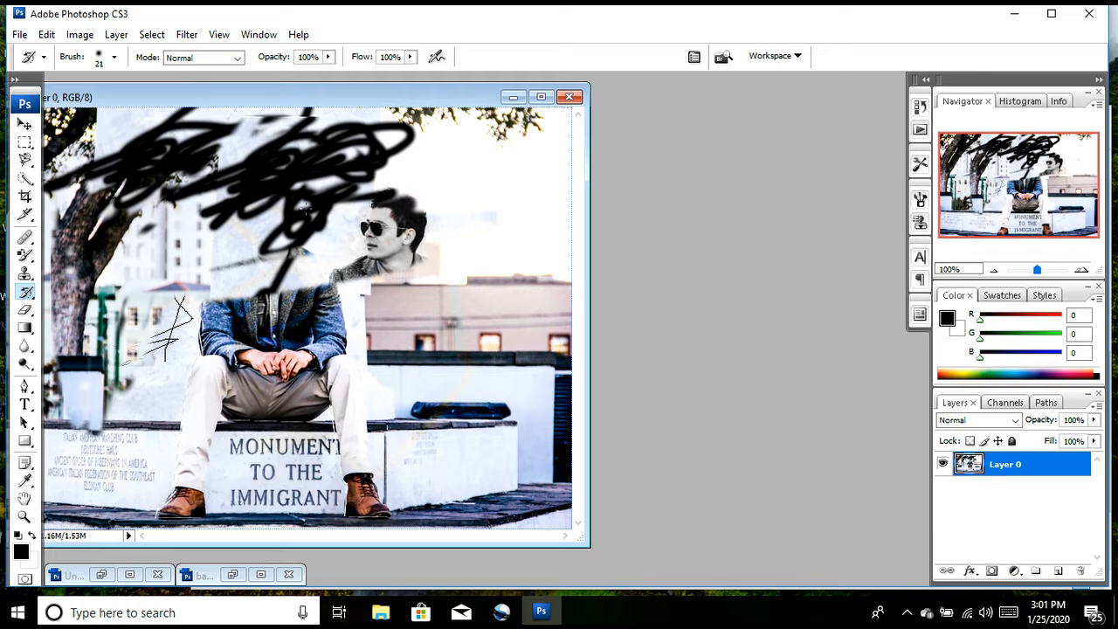
mouse_move(297, 217)
left_mouse_down()
mouse_move(145, 268)
mouse_move(195, 246)
mouse_move(80, 306)
mouse_move(325, 192)
mouse_move(317, 212)
mouse_move(116, 297)
mouse_move(398, 197)
mouse_move(376, 190)
mouse_move(363, 156)
mouse_move(331, 179)
mouse_move(350, 213)
mouse_move(340, 247)
left_mouse_up()
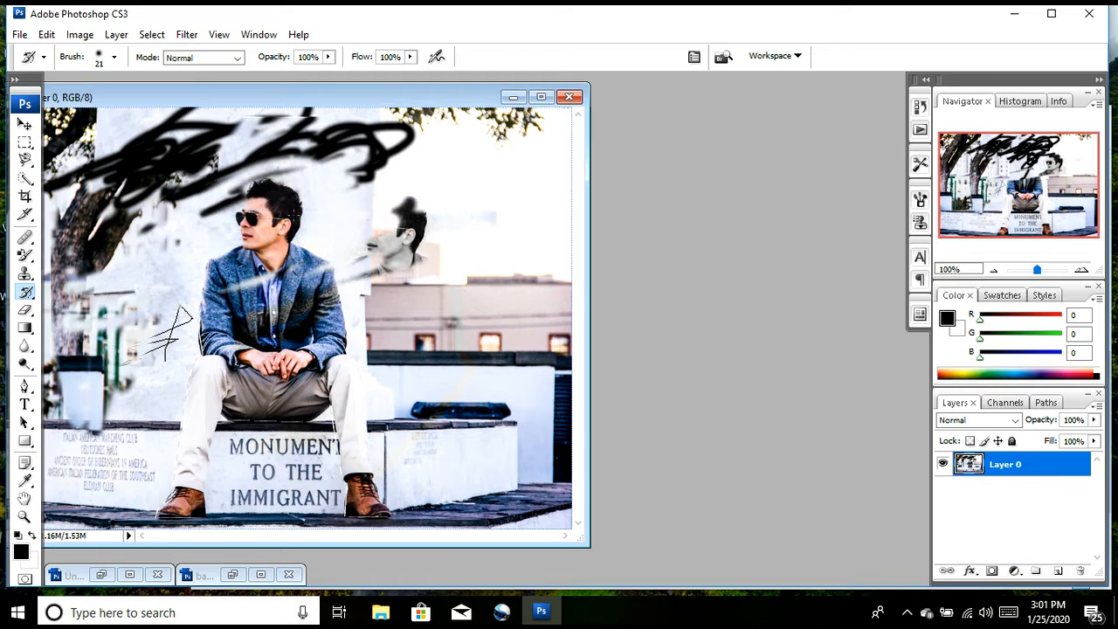
mouse_move(289, 166)
left_mouse_down()
mouse_move(166, 157)
mouse_move(88, 253)
mouse_move(157, 183)
mouse_move(87, 201)
mouse_move(140, 222)
mouse_move(123, 306)
mouse_move(175, 332)
mouse_move(150, 340)
mouse_move(175, 350)
mouse_move(280, 275)
mouse_move(253, 280)
mouse_move(388, 255)
mouse_move(73, 377)
mouse_move(329, 307)
mouse_move(103, 316)
mouse_move(362, 179)
left_mouse_up()
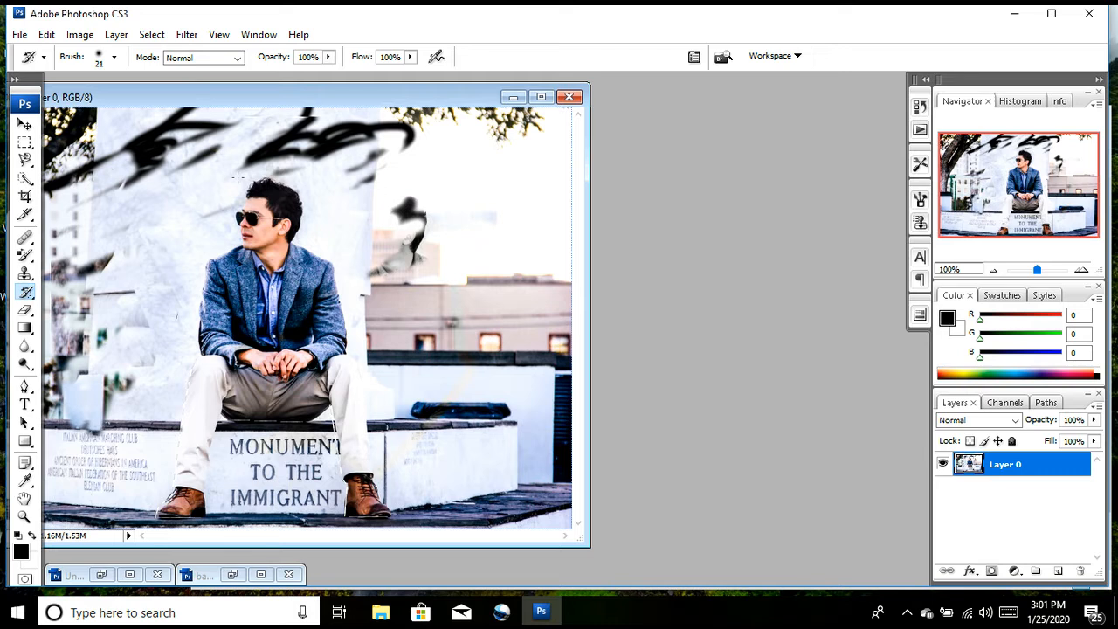
Step: Erase a diagonal band from the man's sunglasses across the monument with the 13 px Eraser tool
left_click(26, 312)
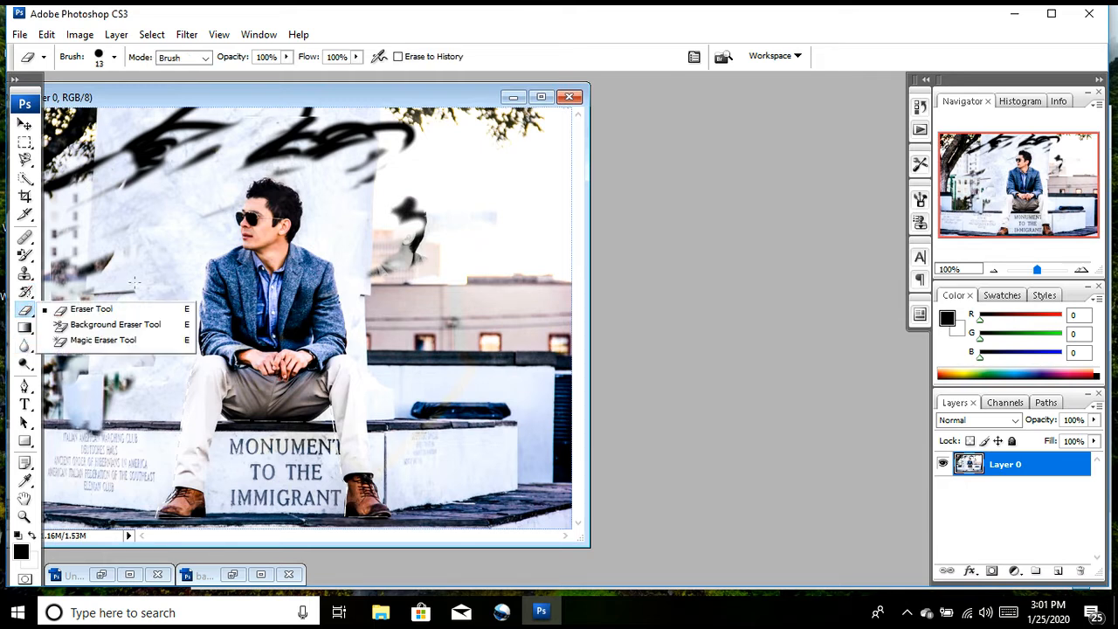
left_click(80, 310)
mouse_move(132, 275)
left_mouse_down()
mouse_move(193, 226)
mouse_move(51, 322)
mouse_move(218, 240)
mouse_move(95, 297)
mouse_move(280, 187)
mouse_move(275, 210)
left_mouse_up()
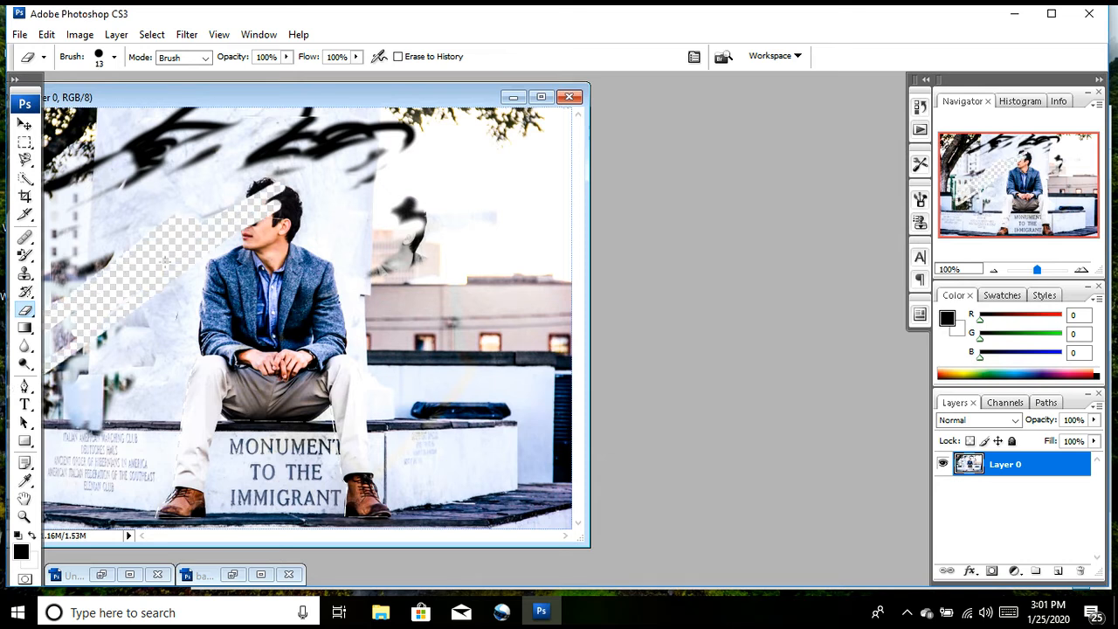
Step: Fill Layer 0 with a black-to-white linear gradient running diagonally across the image
left_click(25, 327)
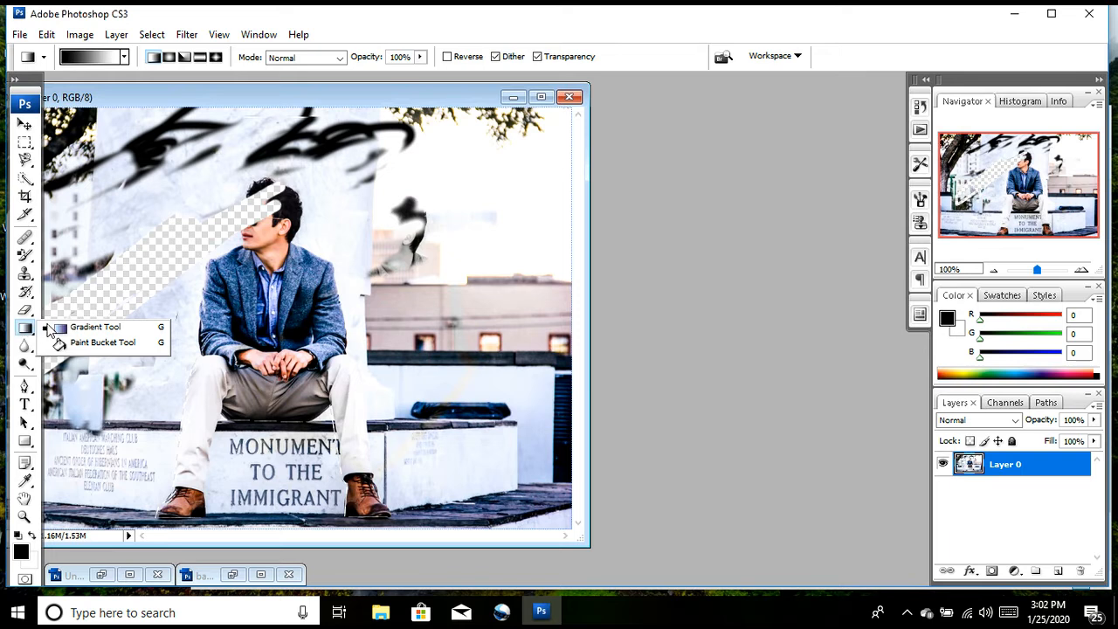
left_click(83, 328)
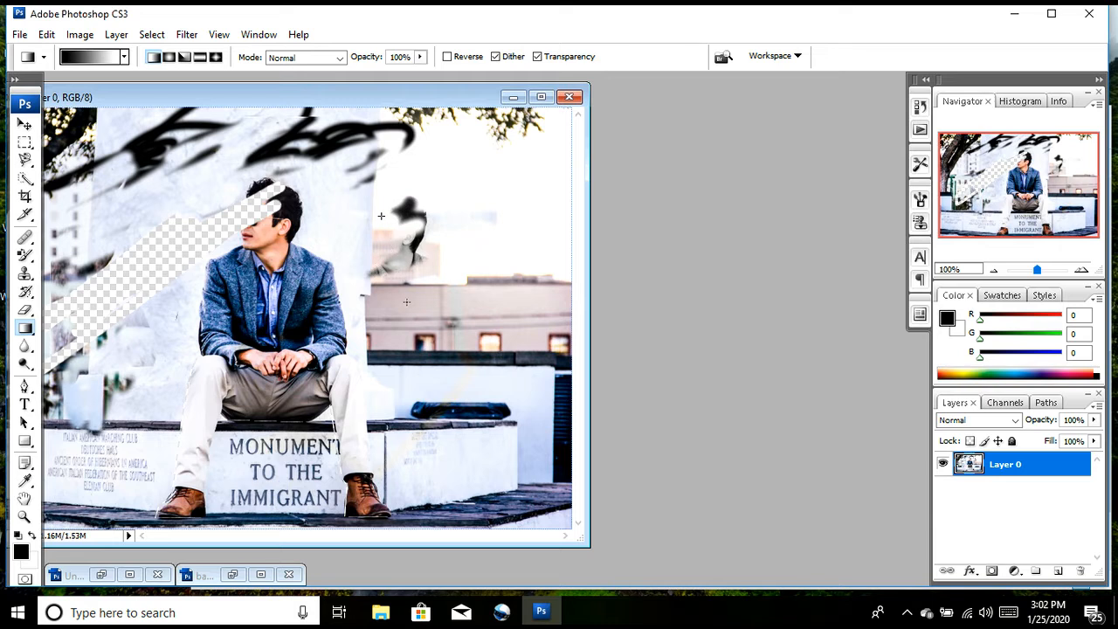
left_click_drag(381, 215, 393, 294)
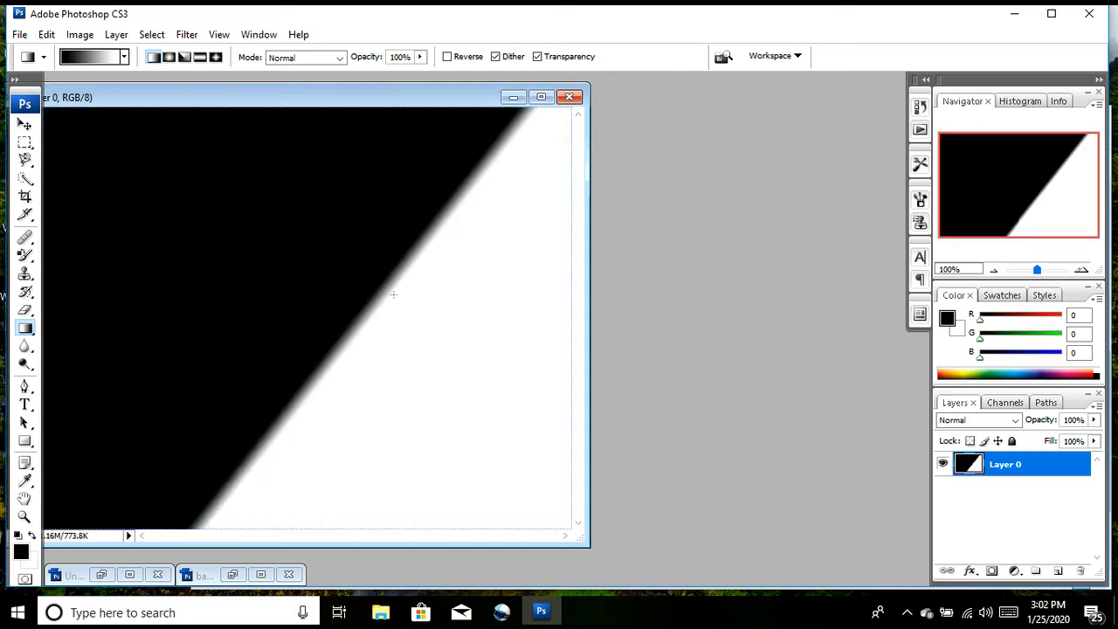
Step: Undo the gradient fill and the eraser strokes on Layer 0
key("ctrl+z")
key("ctrl+z")
key("ctrl+alt+z")
key("ctrl+alt+z")
key("ctrl+alt+z")
key("ctrl+alt+z")
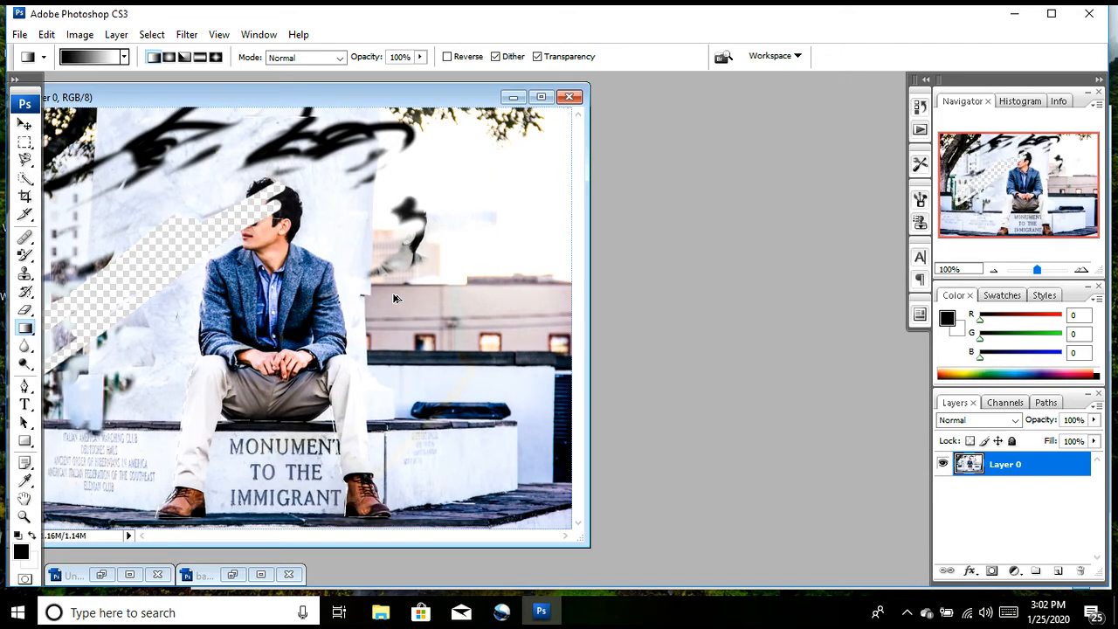
Step: Switch to the Blur tool and inspect the man's head and jacket at 300% before returning to the whole-image view
left_click(23, 347)
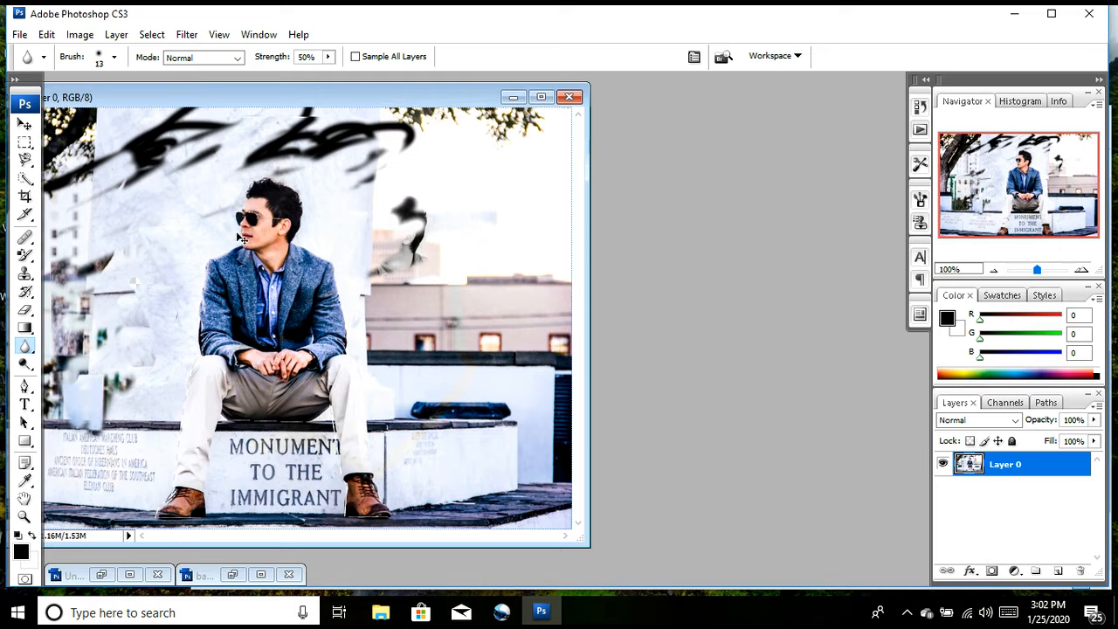
key("ctrl+plus")
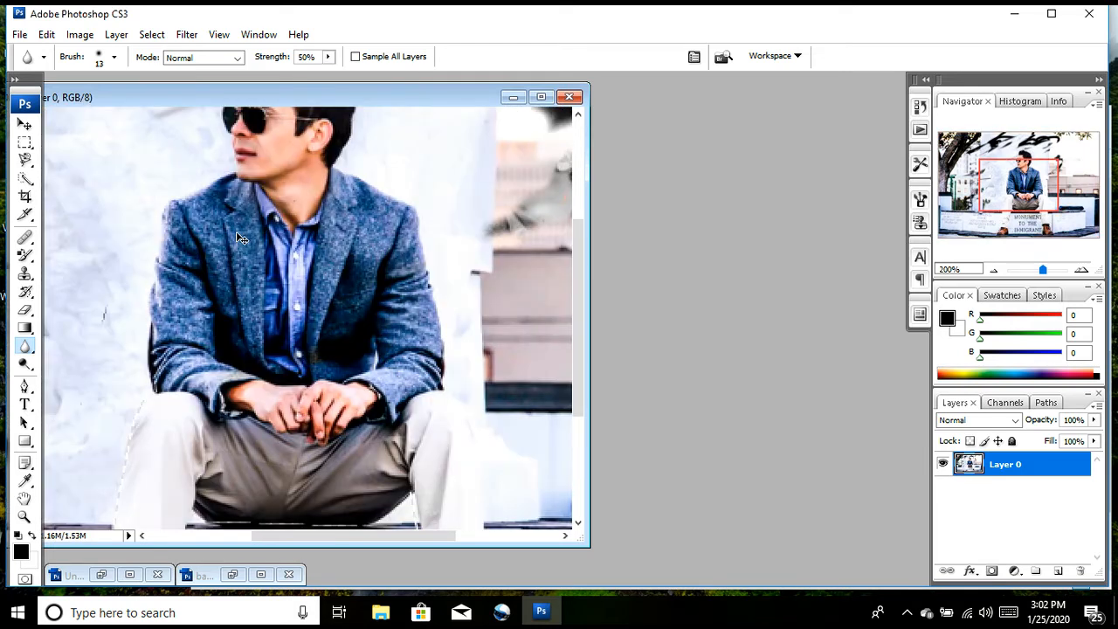
key("ctrl+plus")
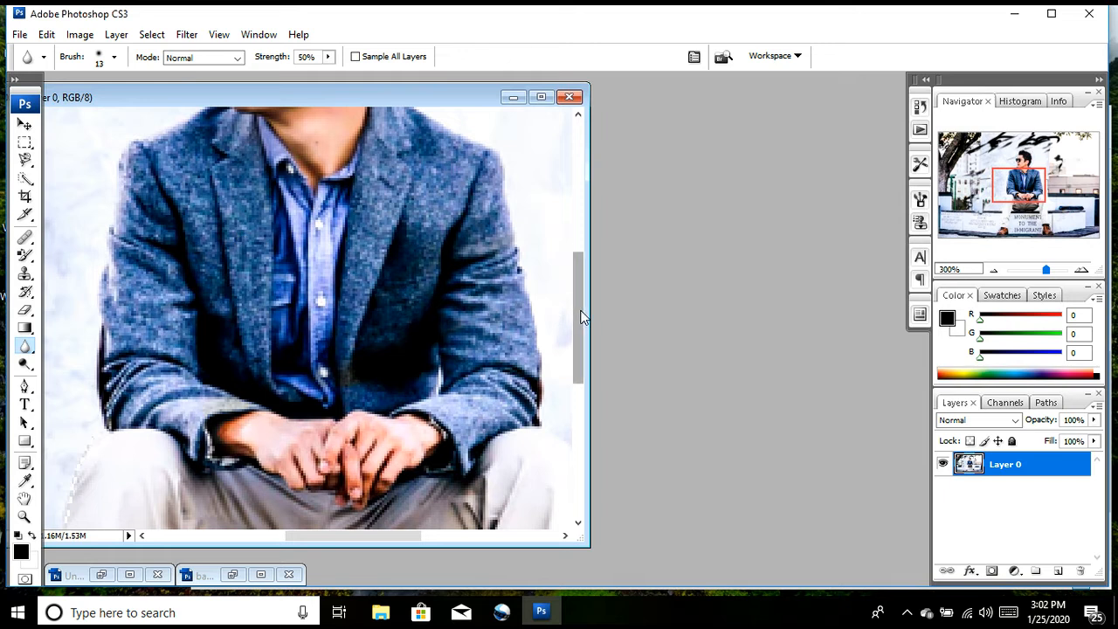
left_click_drag(578, 315, 584, 255)
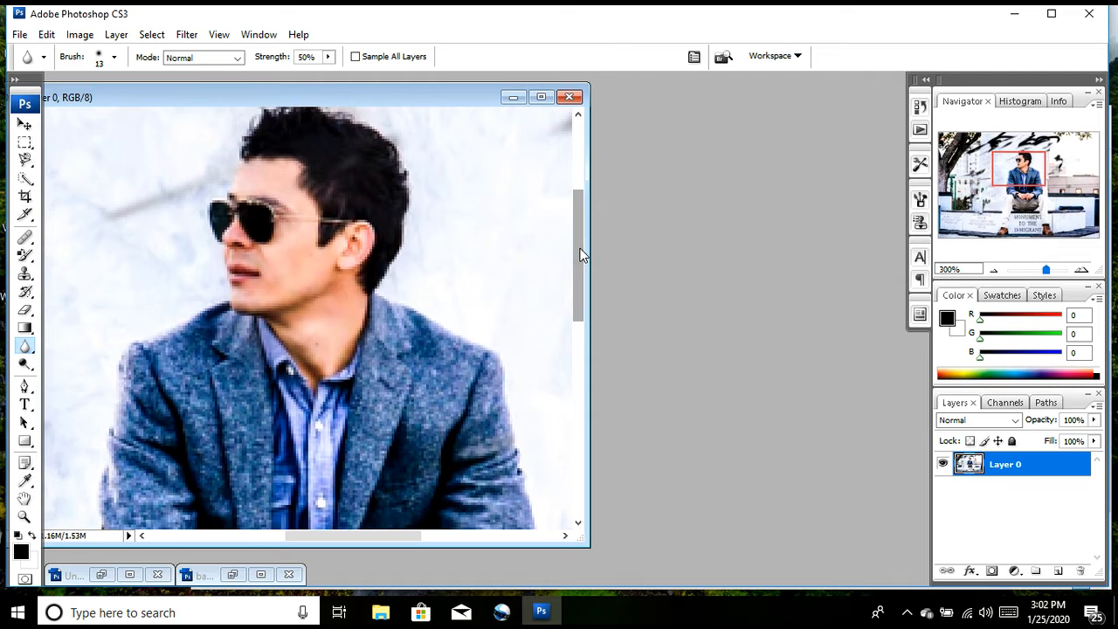
key("ctrl+minus")
key("ctrl+minus")
key("ctrl+minus")
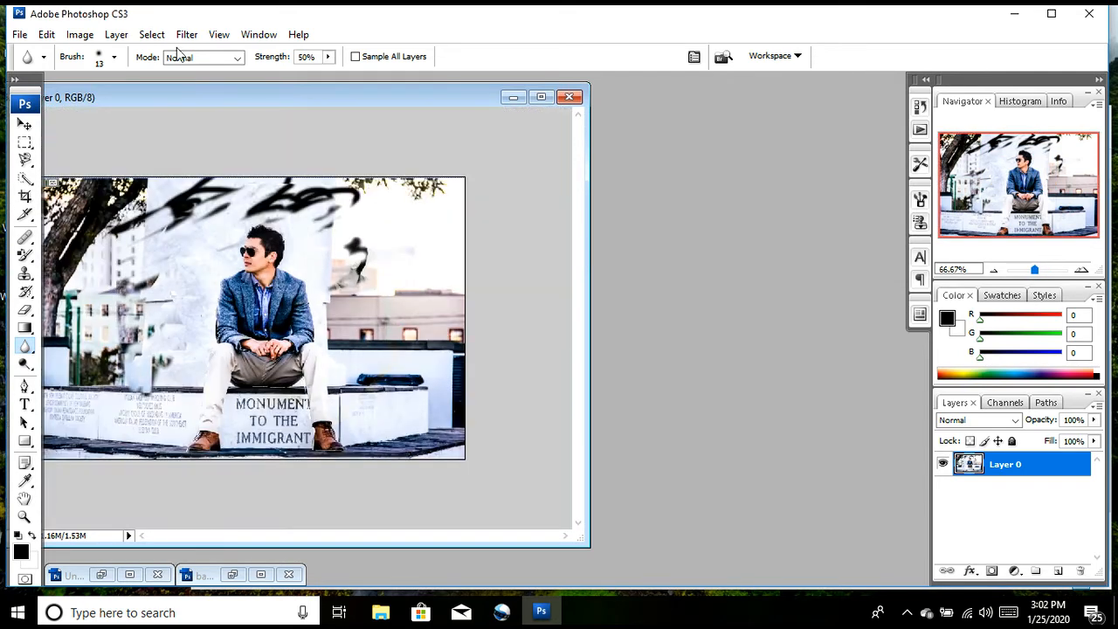
Step: Search the Desktop, SavedPictures and Pictures folders for another sample photo to open
left_click(19, 35)
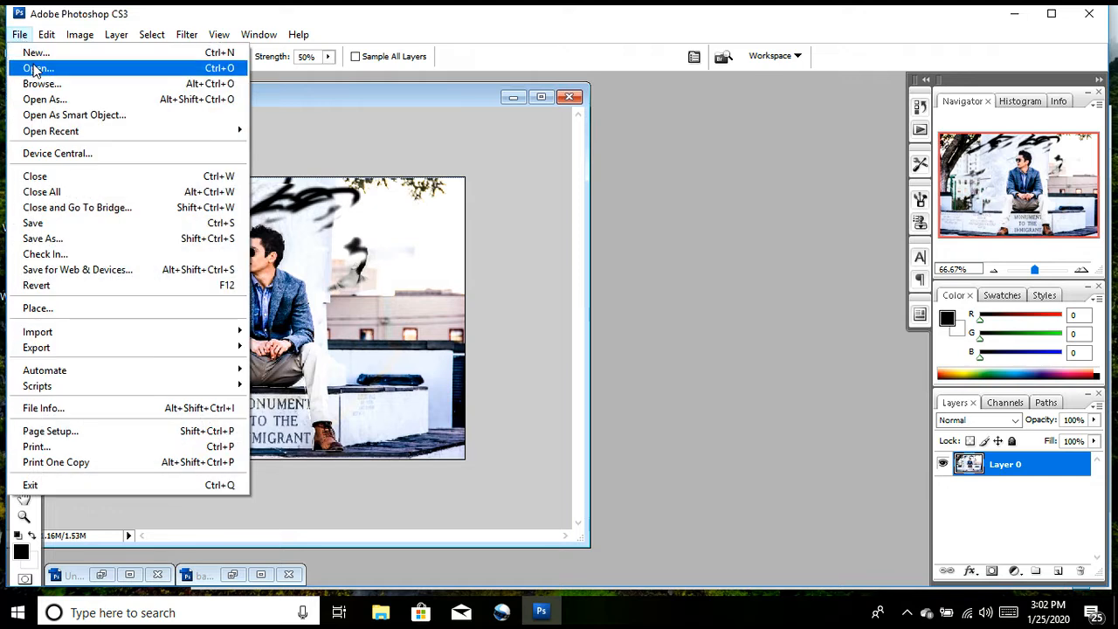
left_click(37, 68)
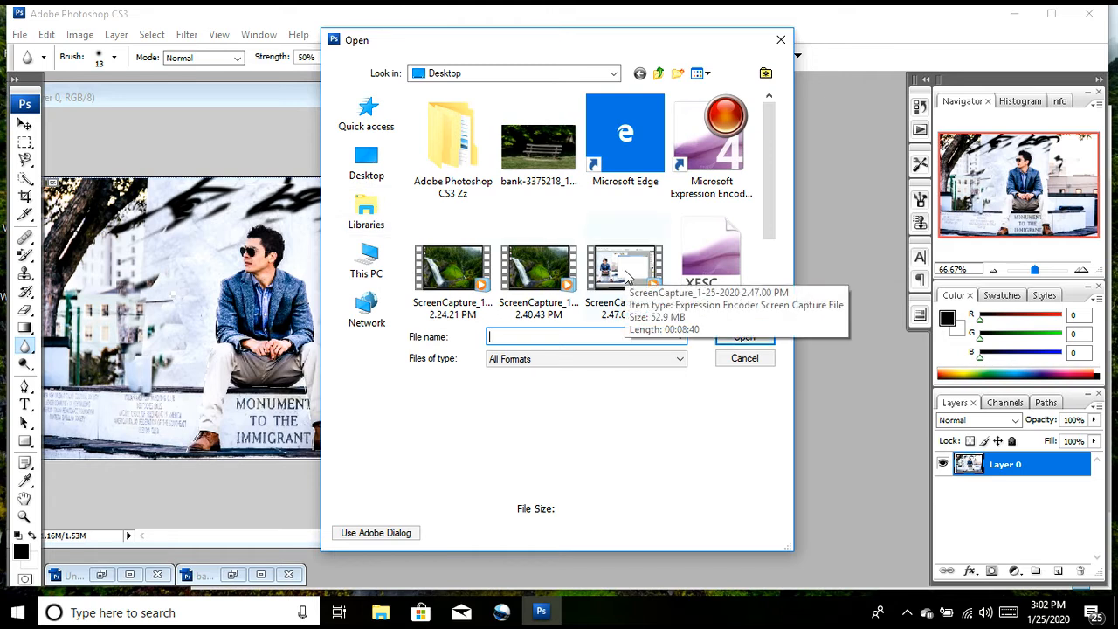
left_click(765, 277)
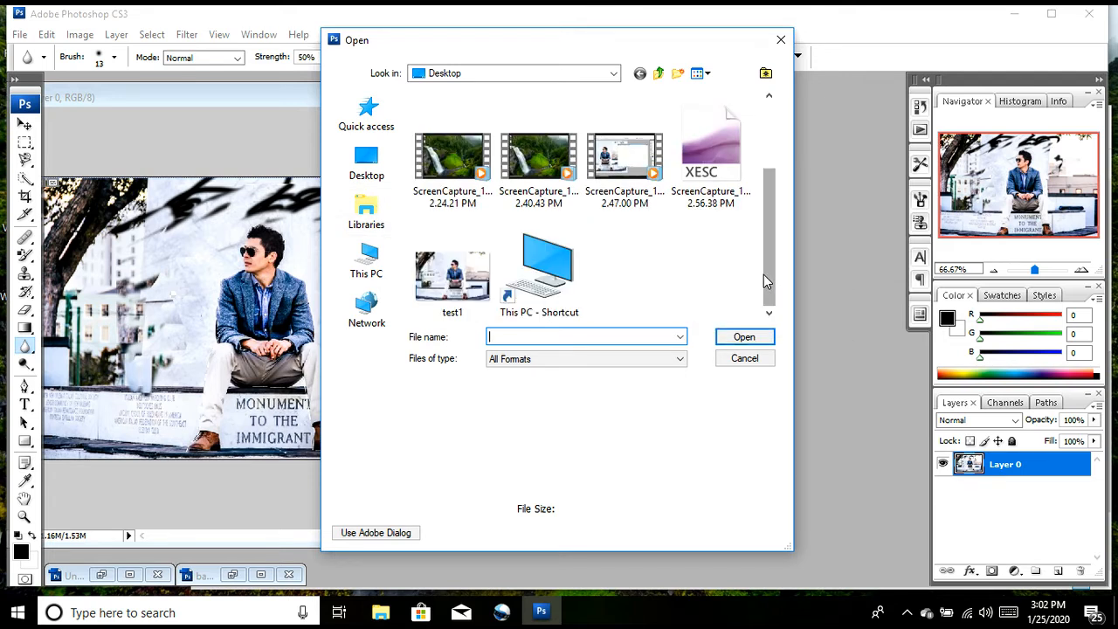
left_click(374, 217)
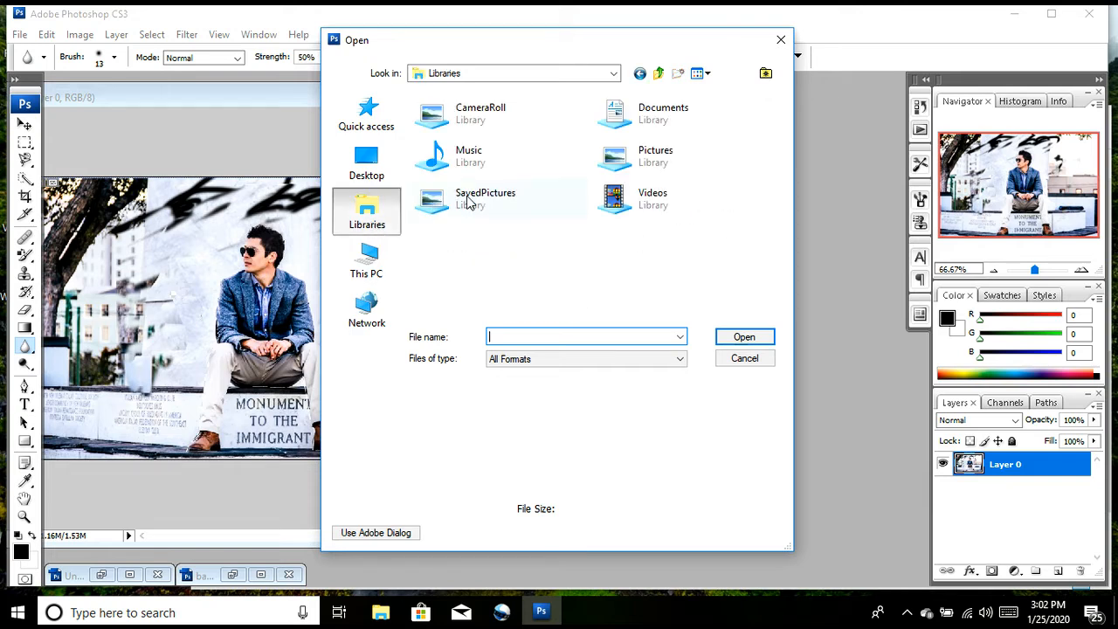
double_click(469, 201)
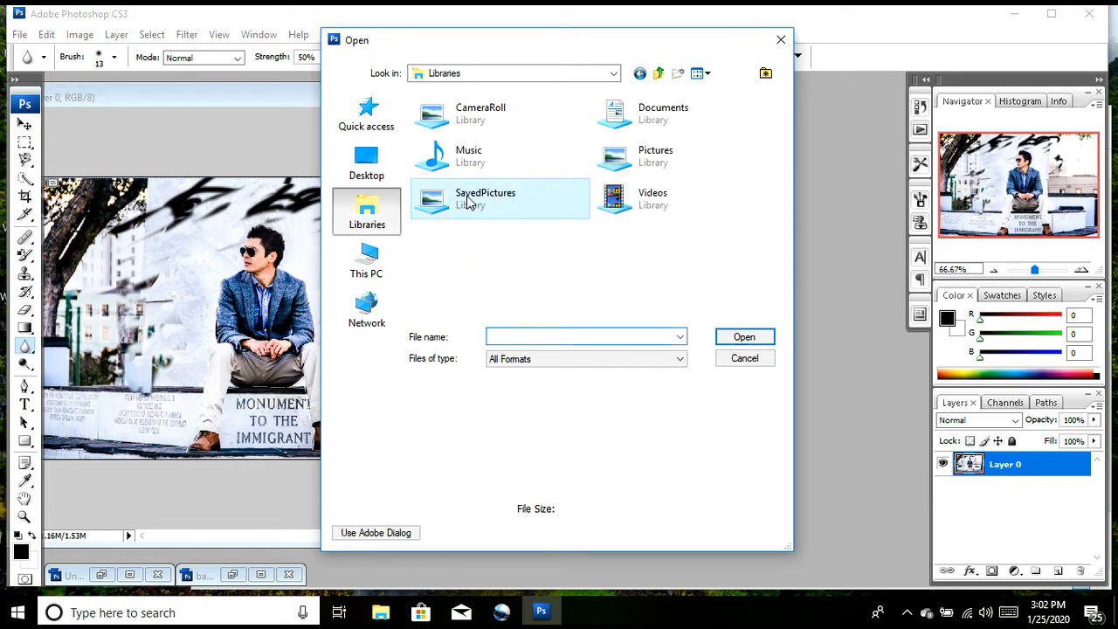
left_click(358, 226)
double_click(636, 161)
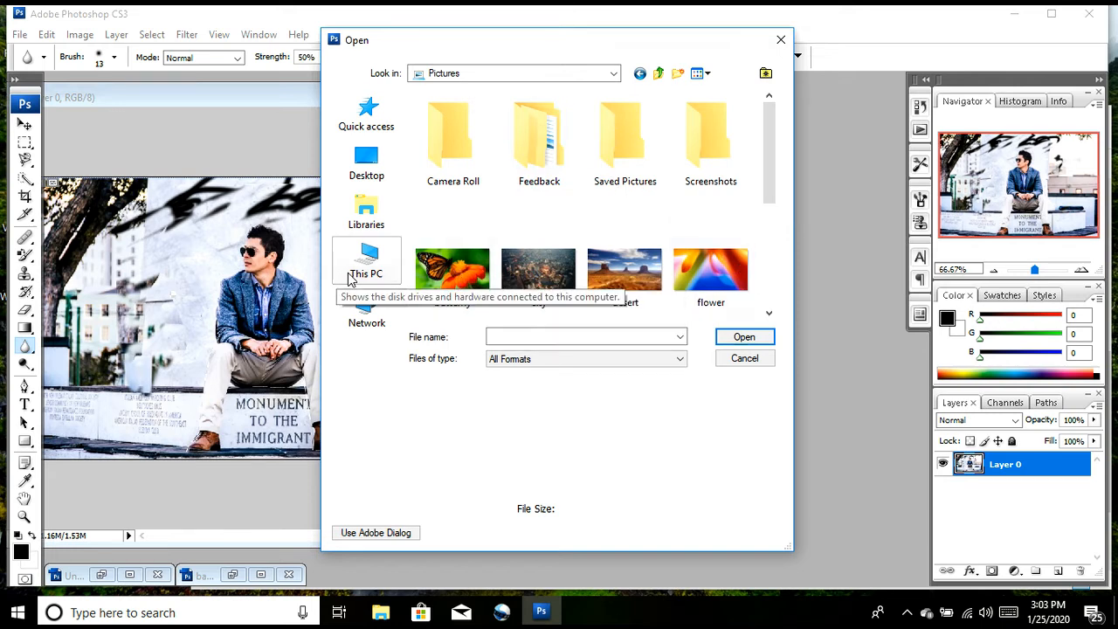
left_click(372, 222)
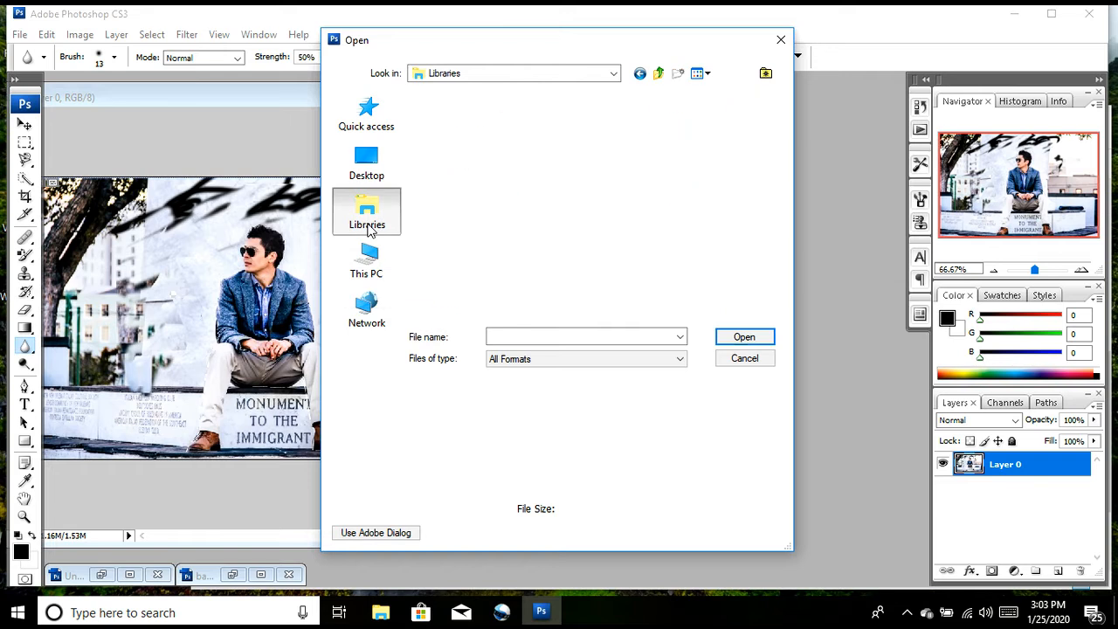
left_click(370, 170)
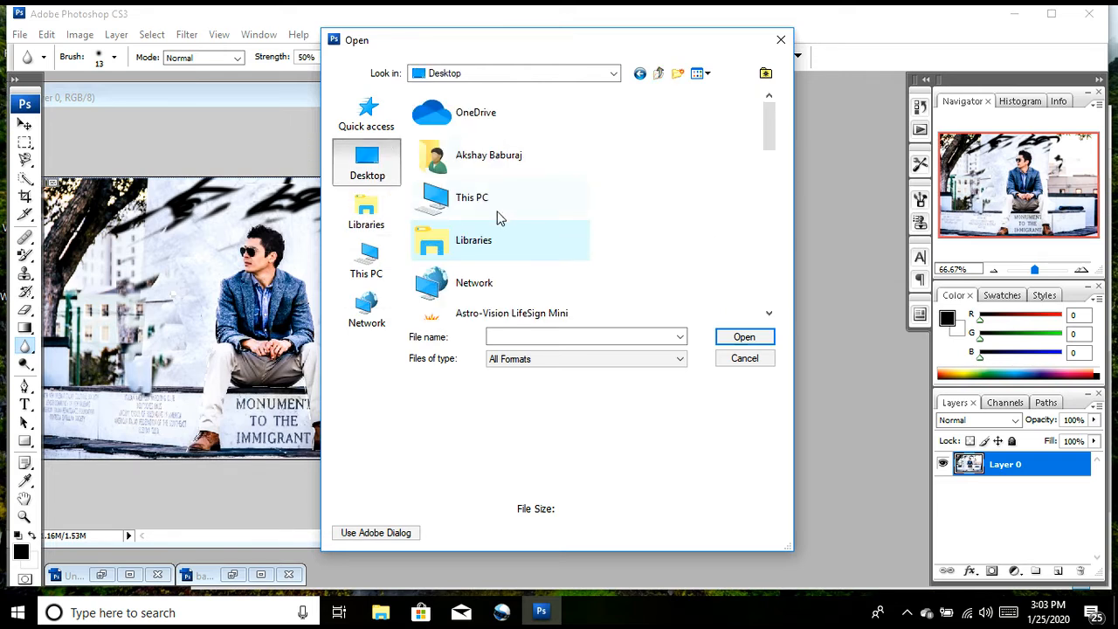
Step: Look through the Downloads folder for a sample photo, previewing DESIGN and bank-3375218_1920
double_click(477, 198)
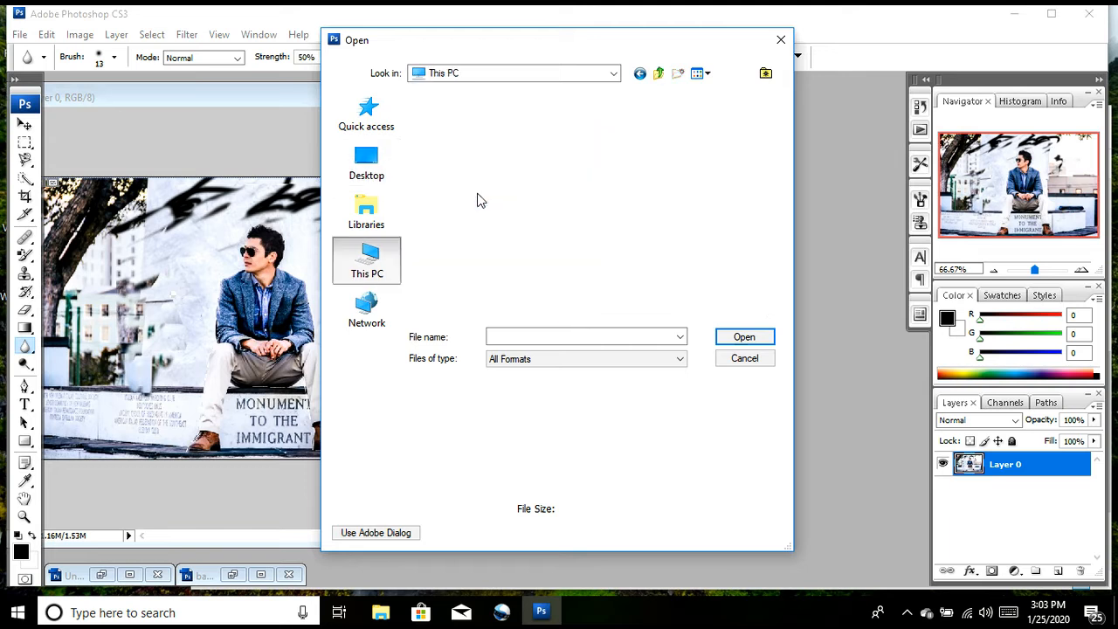
double_click(482, 262)
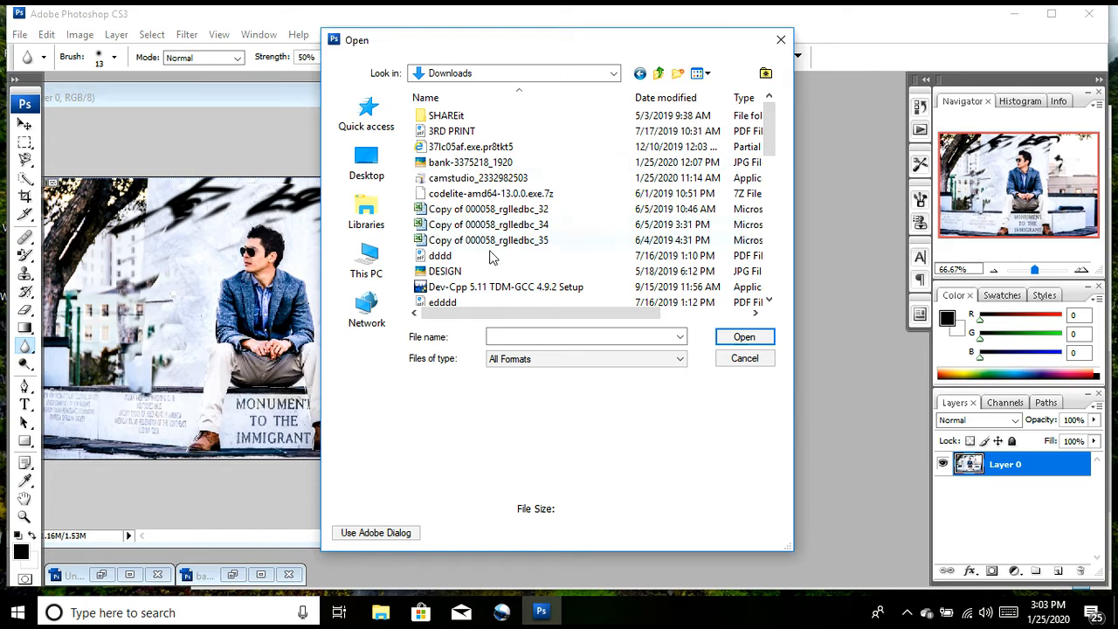
left_click(454, 273)
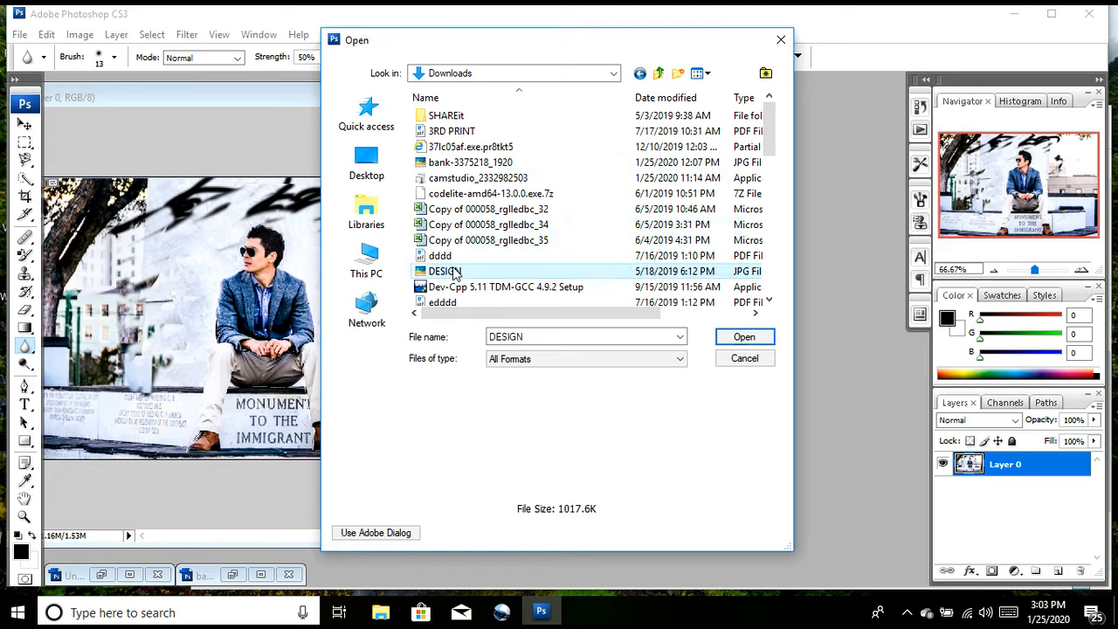
left_click(447, 163)
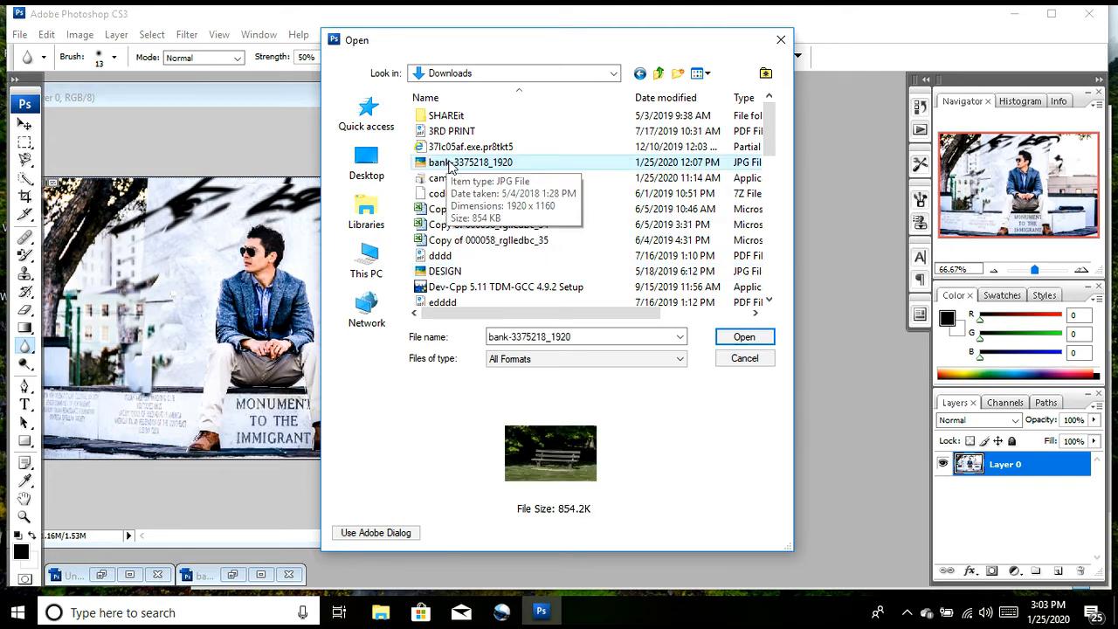
left_click(773, 285)
left_click(774, 285)
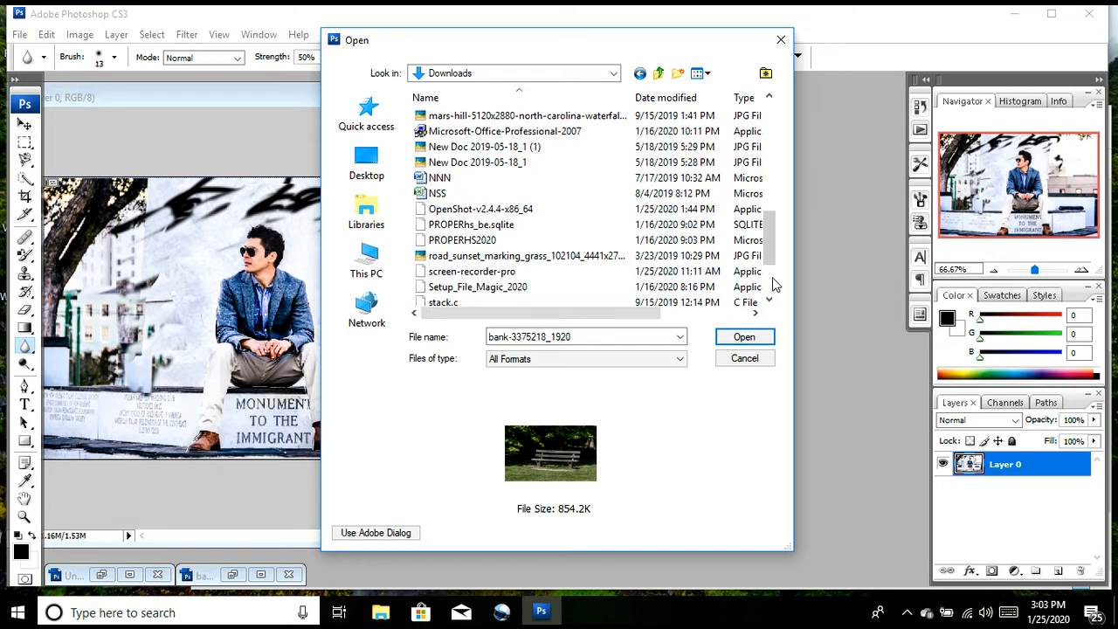
left_click(773, 285)
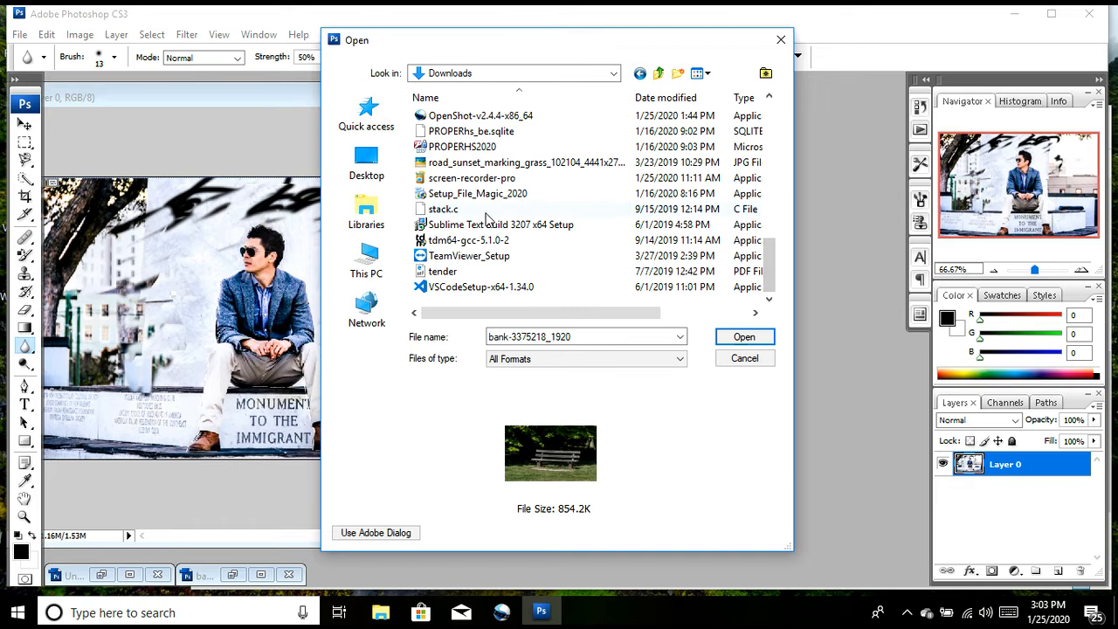
scroll(778, 109, "up", 4)
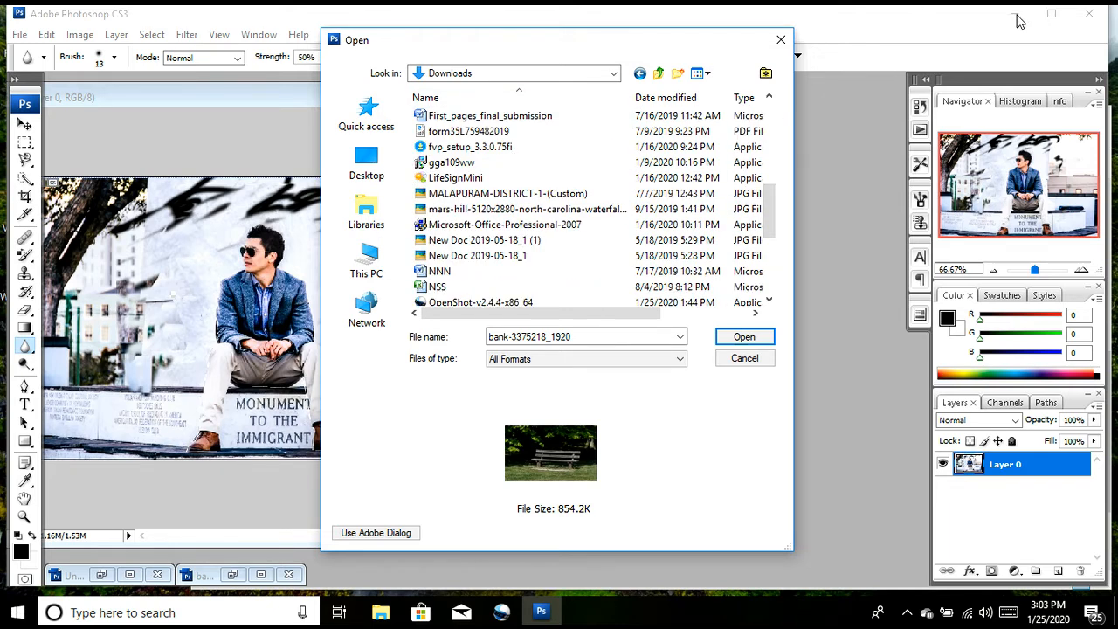
left_click(907, 613)
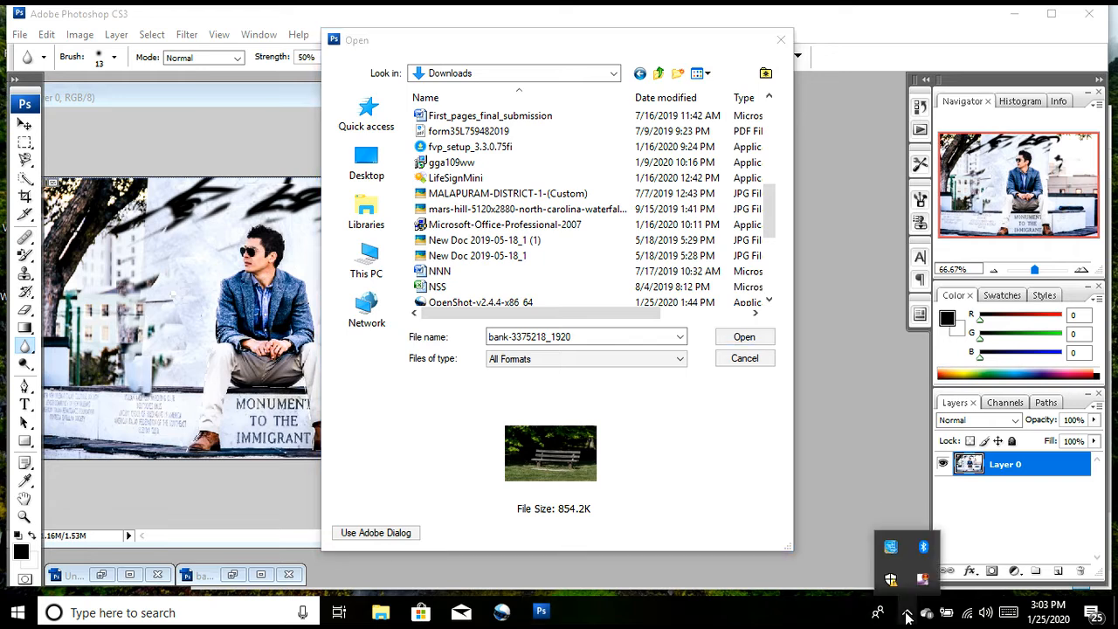
right_click(923, 578)
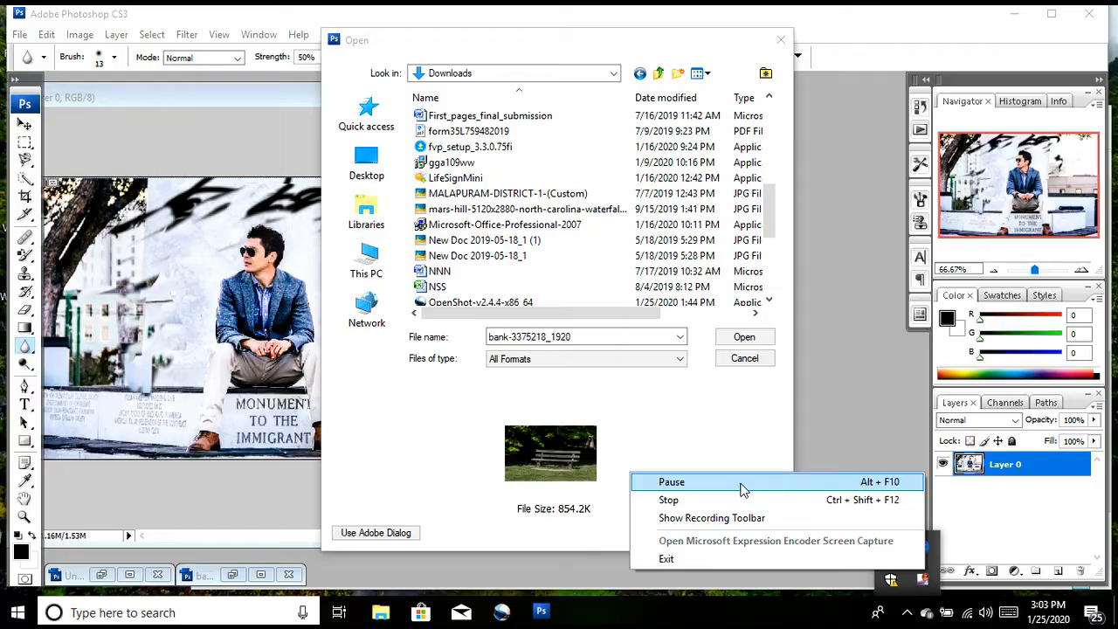
left_click(741, 483)
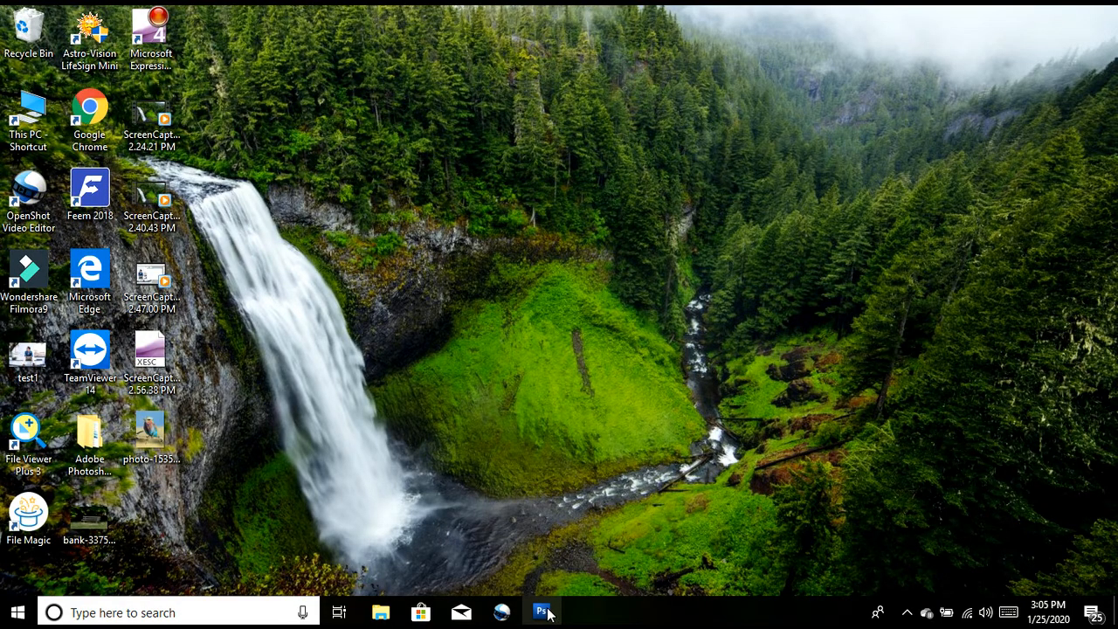
left_click(542, 613)
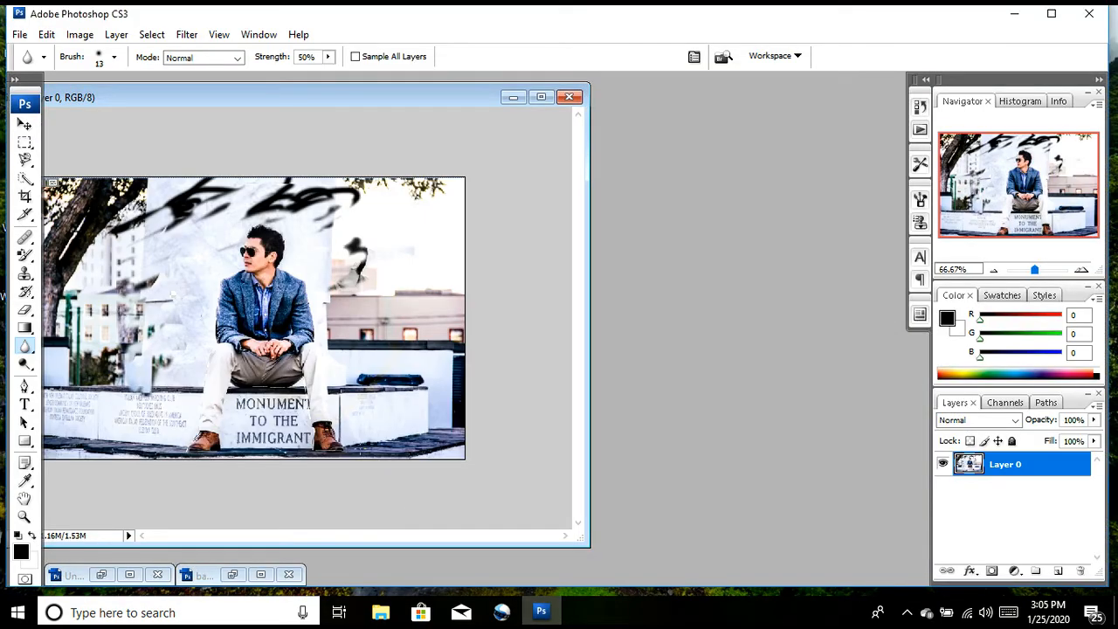
left_click(19, 35)
left_click(40, 68)
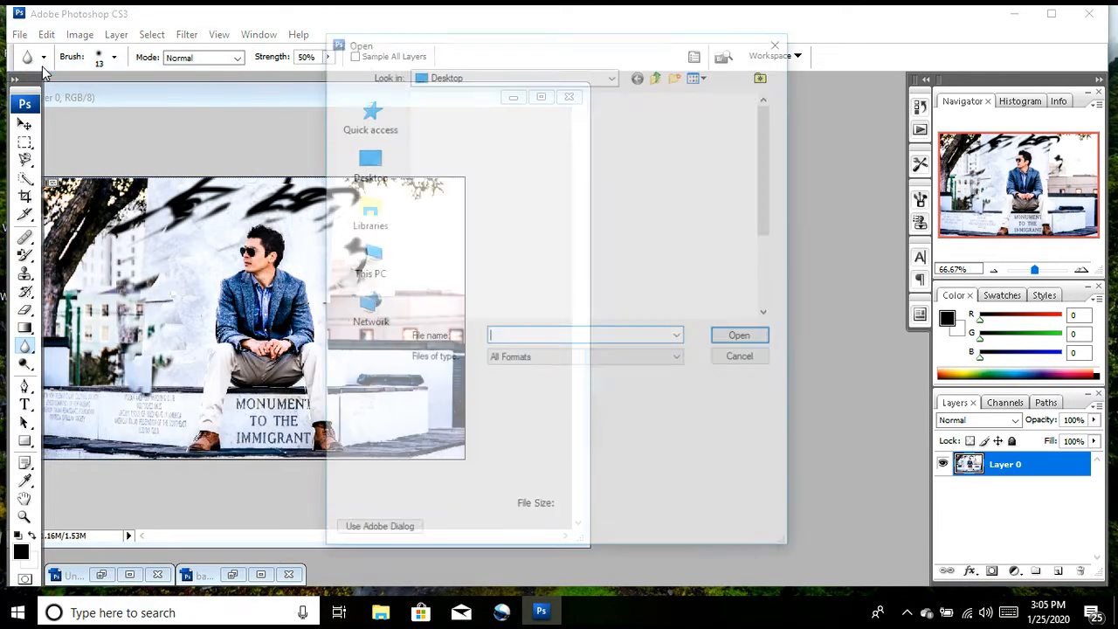
double_click(461, 272)
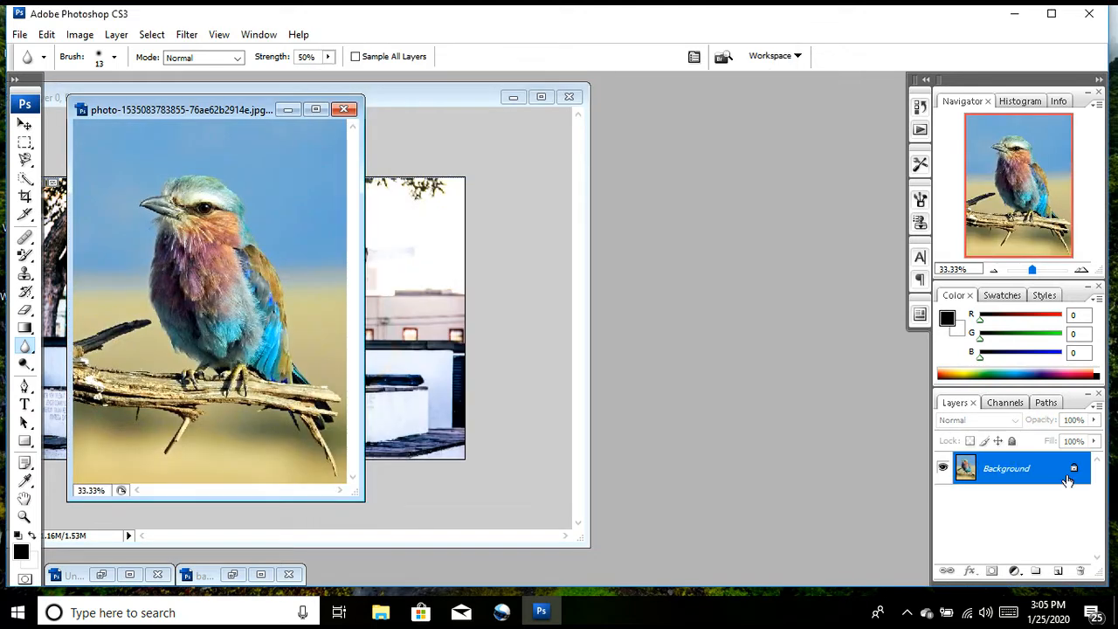
double_click(1074, 472)
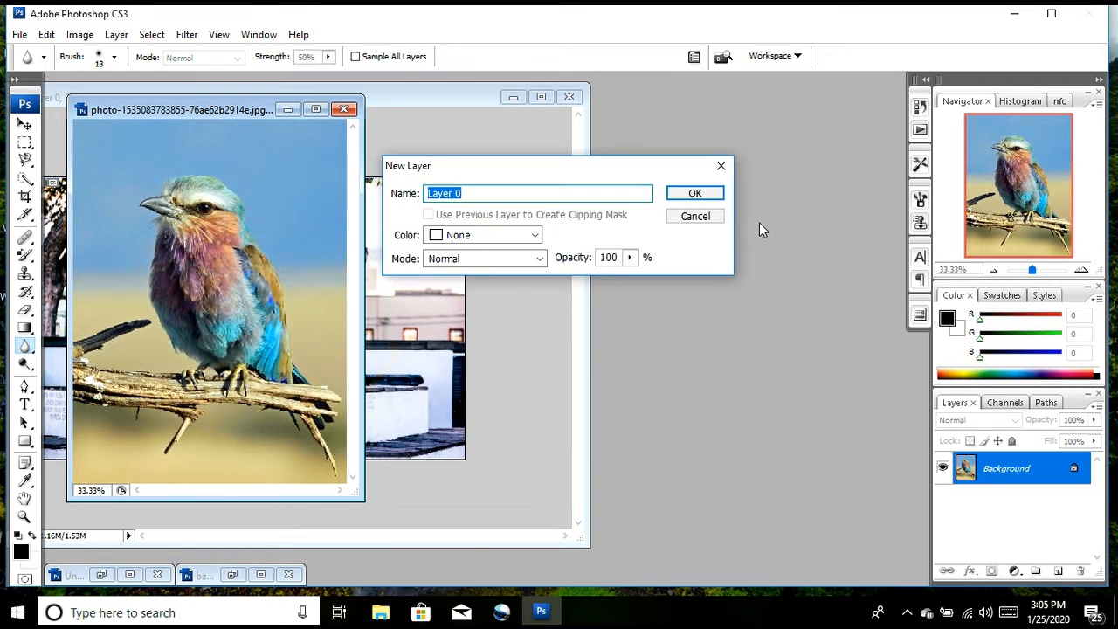
left_click(697, 193)
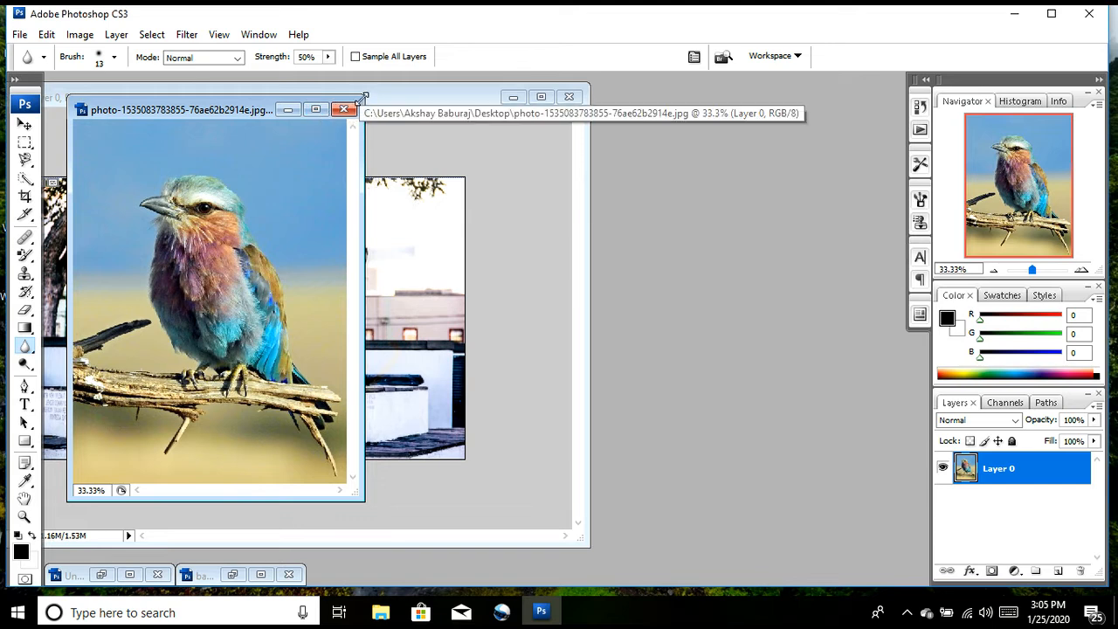
Step: Widen the bird photo's window and set the Blur tool's brush diameter to 127 px
left_click_drag(364, 96, 797, 70)
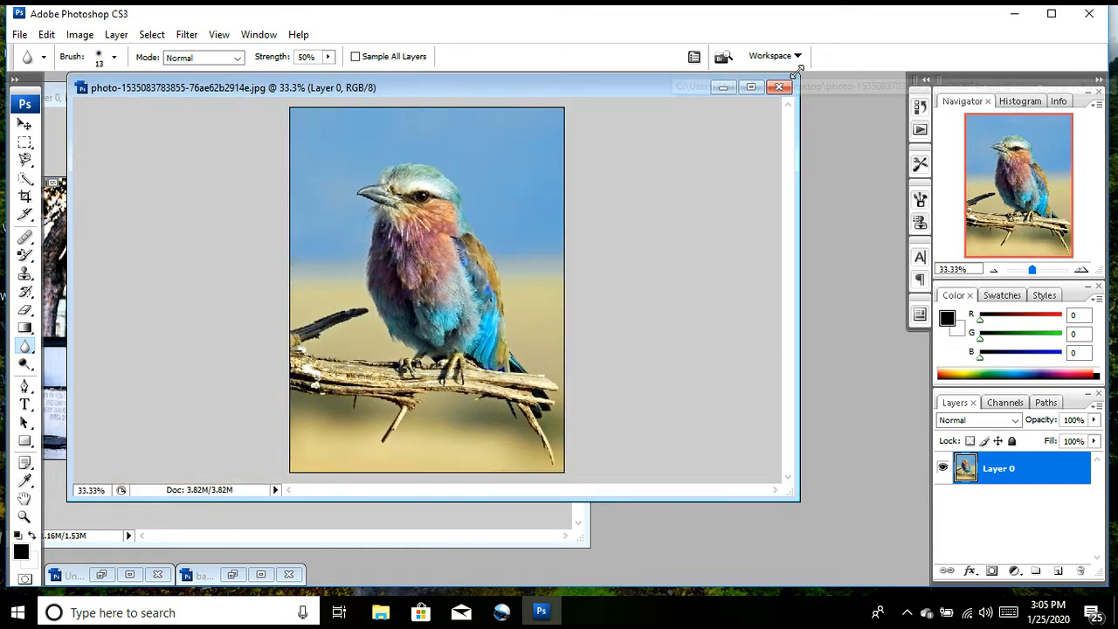
key("ctrl+plus")
key("ctrl+plus")
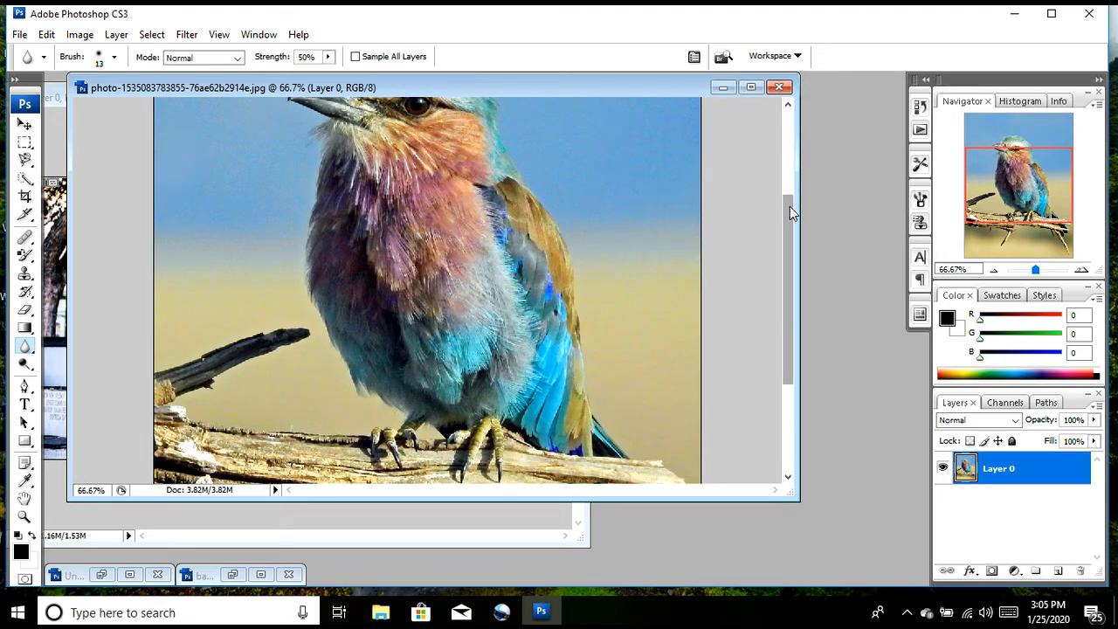
left_click_drag(790, 206, 785, 140)
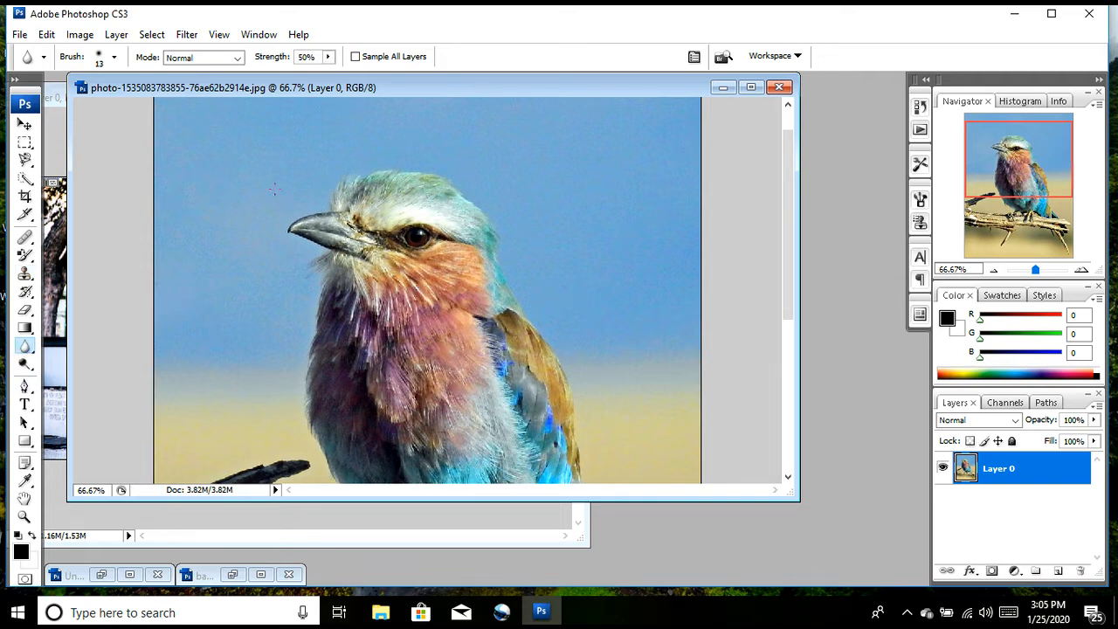
key("bracketright")
left_click(115, 60)
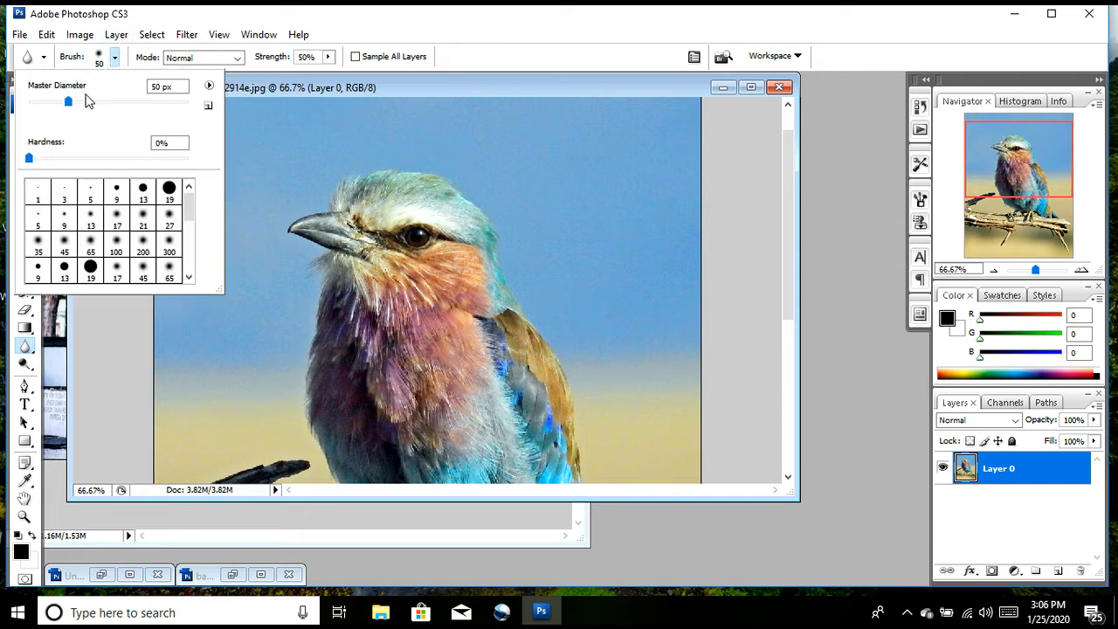
left_click_drag(70, 104, 121, 105)
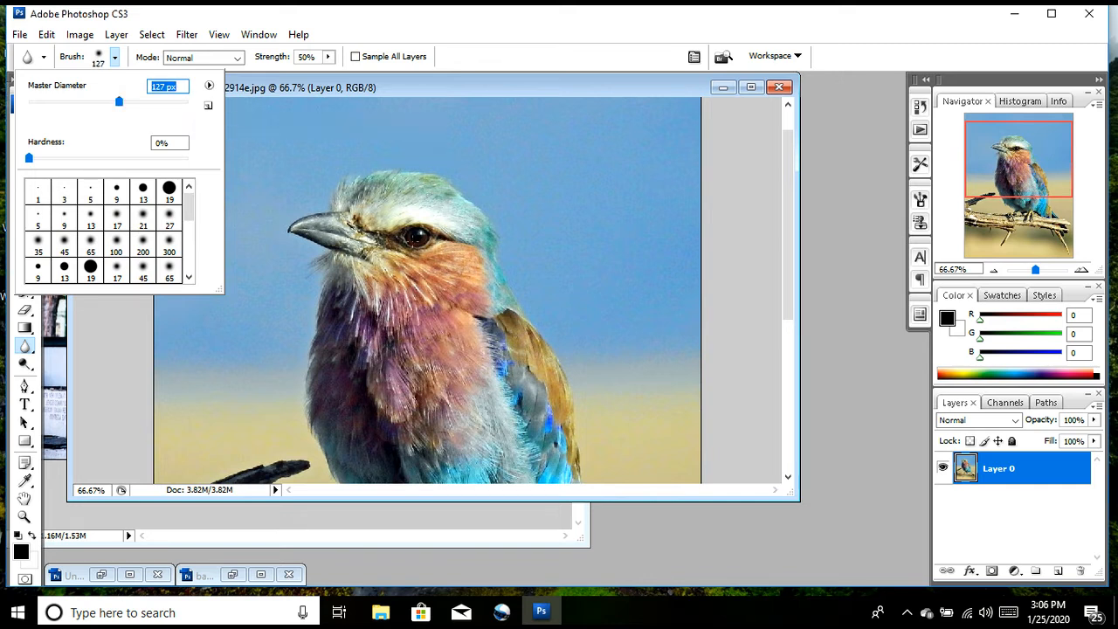
key("Return")
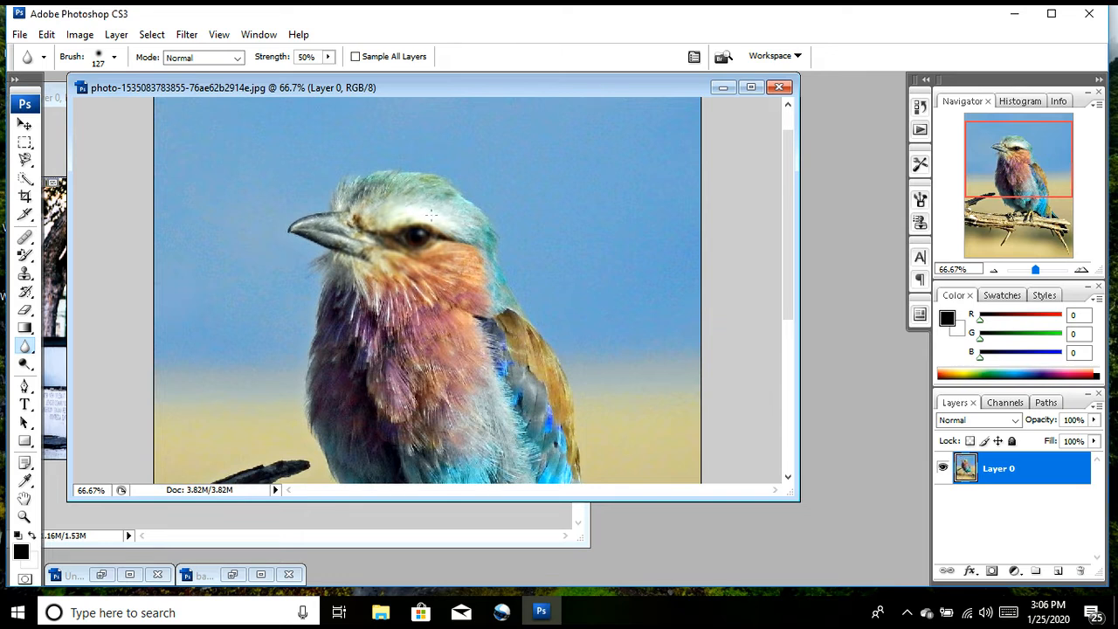
Step: Blur the bird's eye and the face feathers next to the beak
left_click_drag(431, 215, 395, 222)
left_click(363, 226)
left_click(345, 229)
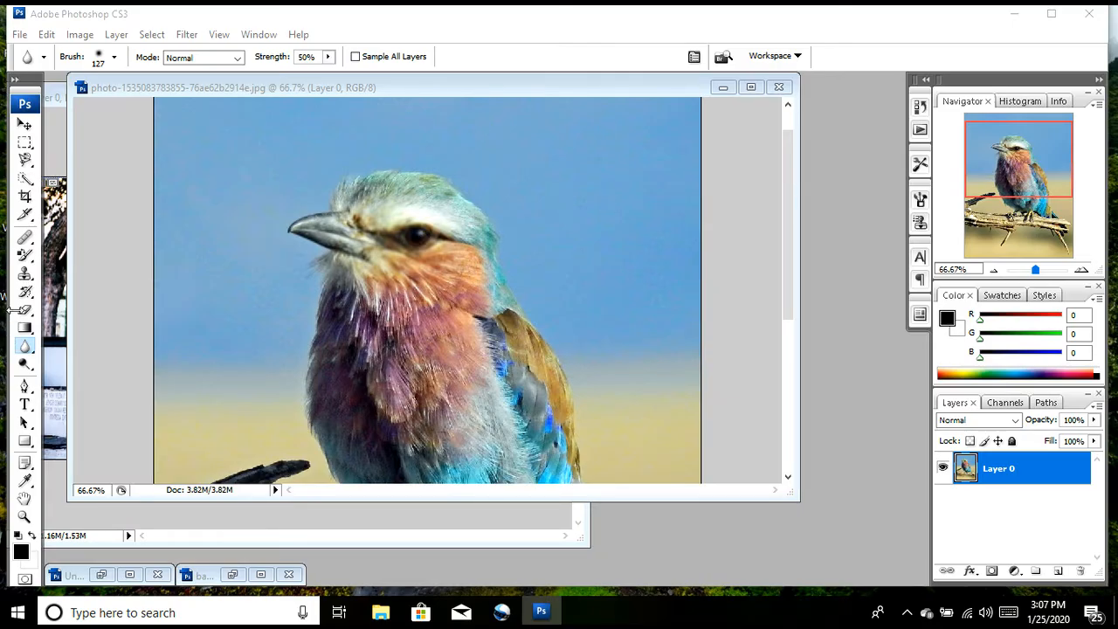
Step: Restore the sharpness of the bird's blurred eye with the 21 px History Brush
left_click(21, 298)
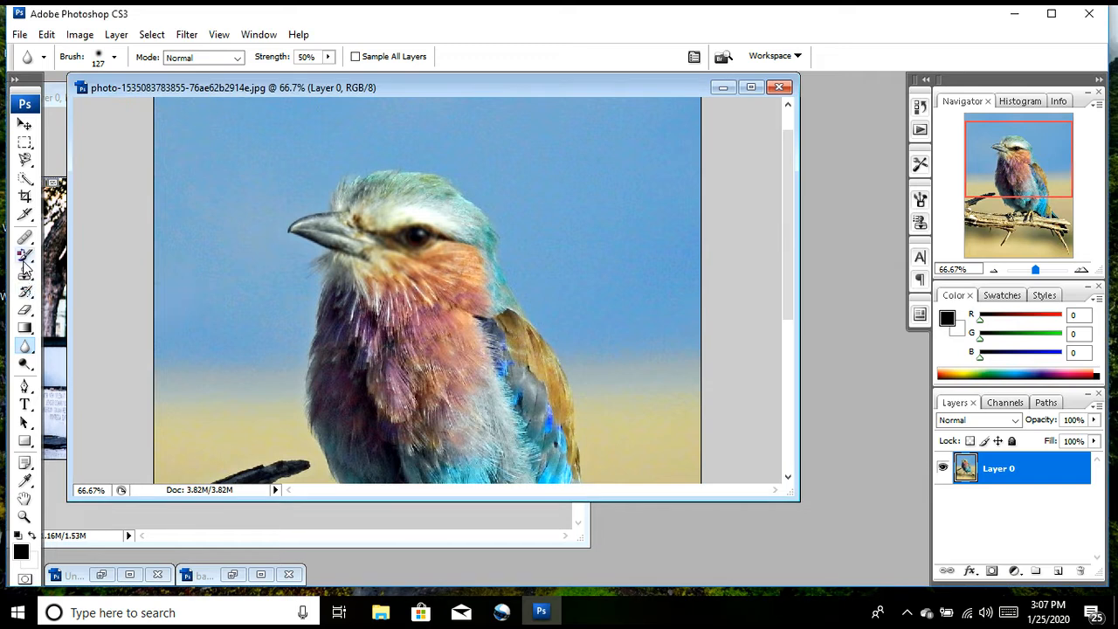
left_click(27, 292)
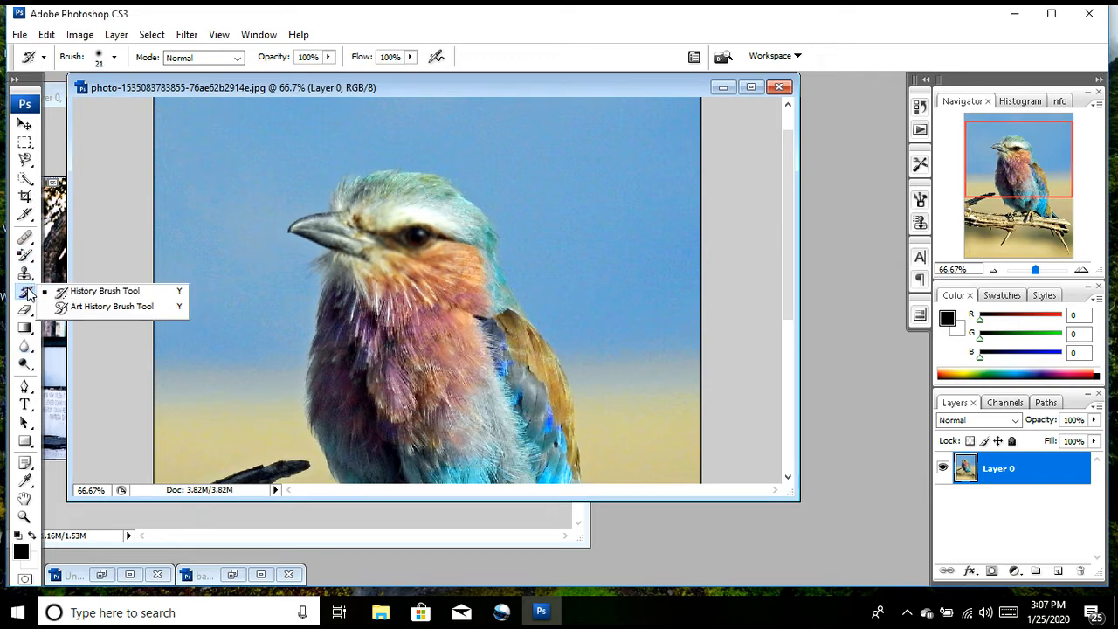
left_click(66, 292)
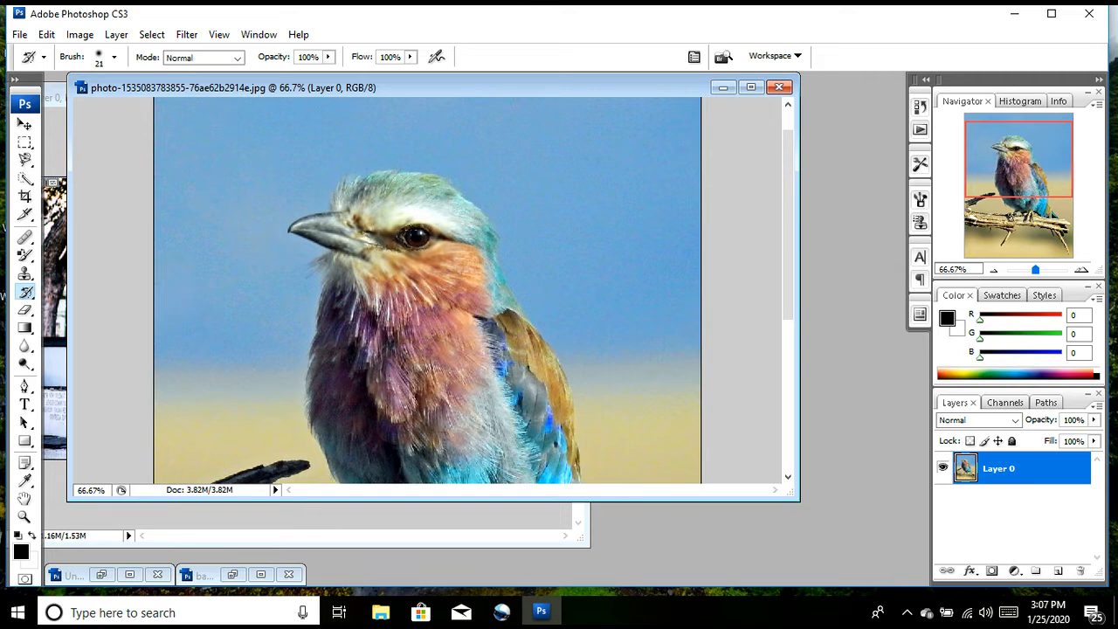
Step: Blur the bird's eye again with the 127 px Blur tool and toggle the last stroke off and on to compare
left_click(25, 346)
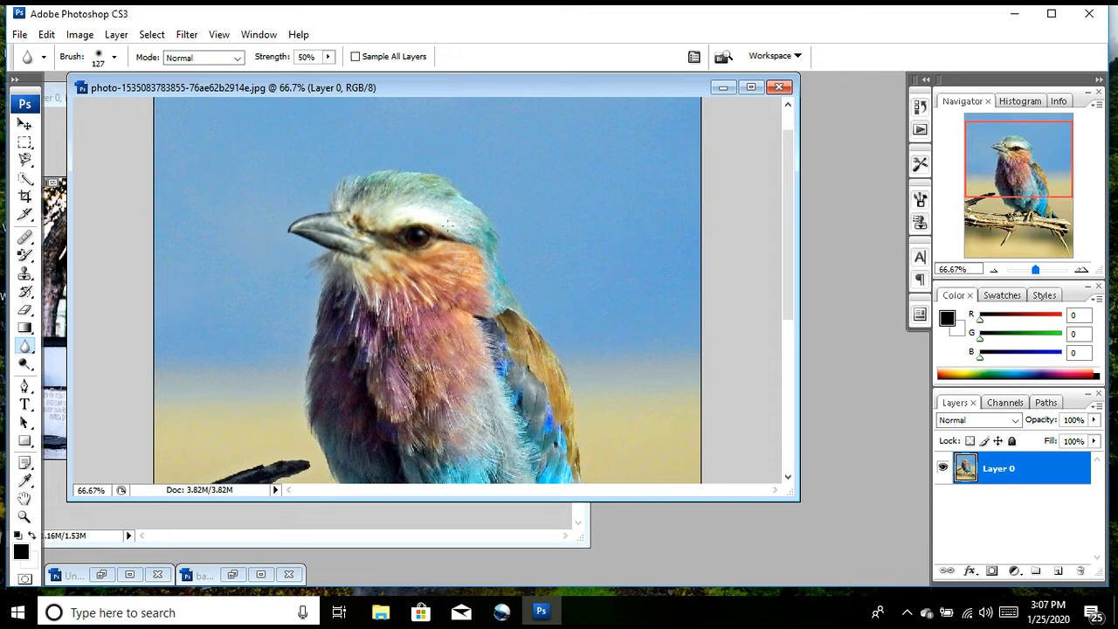
key("ctrl+z")
key("ctrl+z")
key("ctrl+z")
key("ctrl+z")
key("ctrl+z")
key("ctrl+z")
key("ctrl+z")
Step: Sharpen the bird's eye and the feathers around it with the 13 px Sharpen tool at 50% strength
right_click(26, 347)
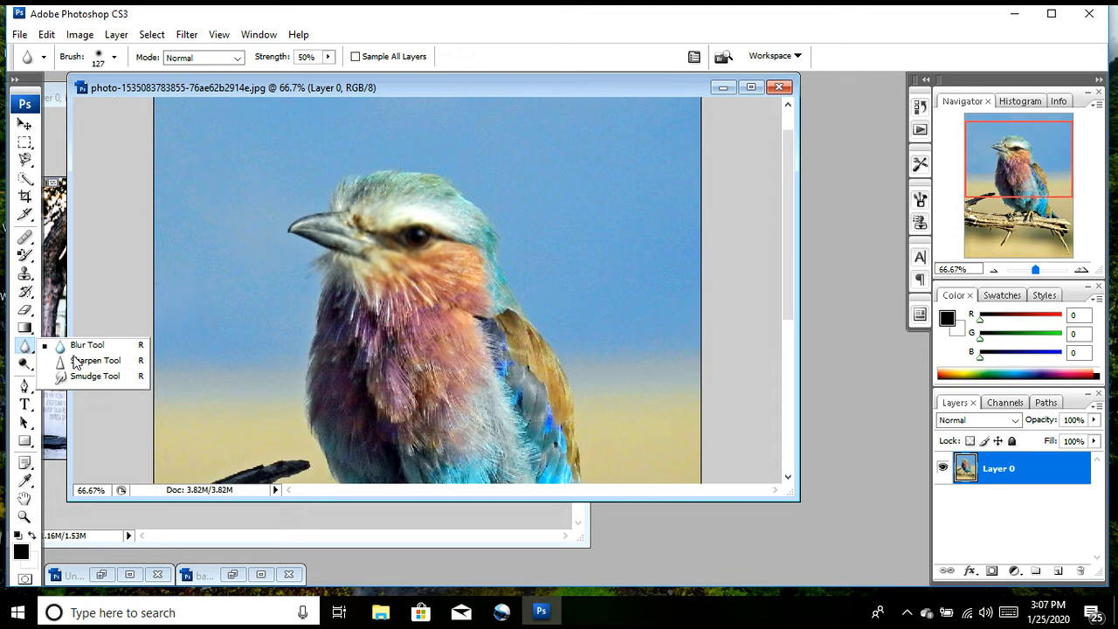
left_click(79, 360)
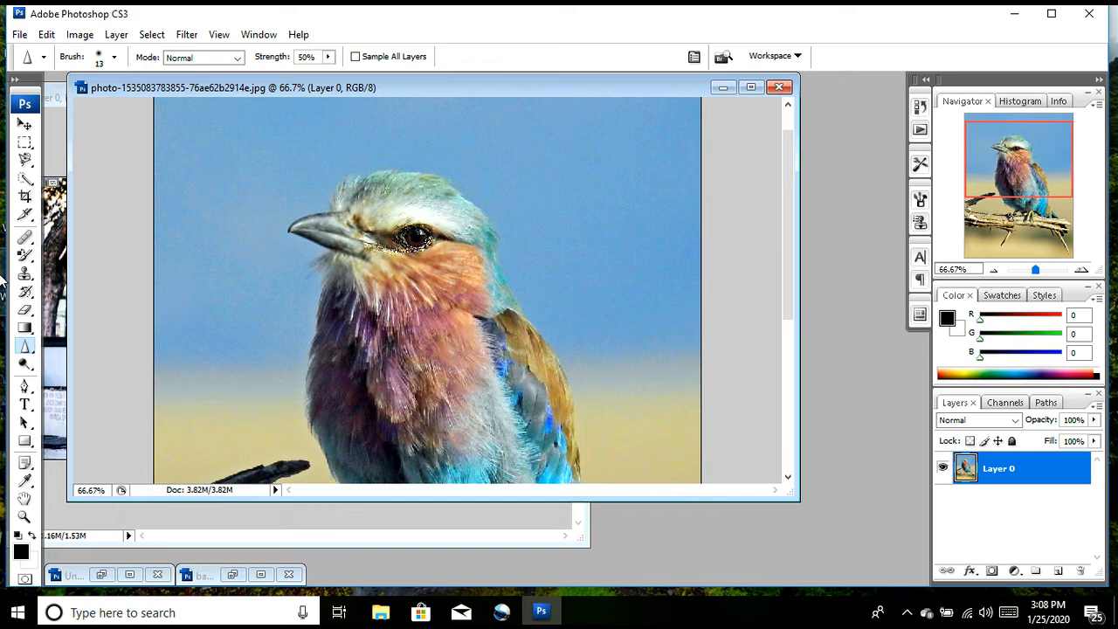
Step: Smudge the bird's beak tip outward and its crown feathers upward with the 45 px Smudge tool at 50% strength
left_click(23, 346)
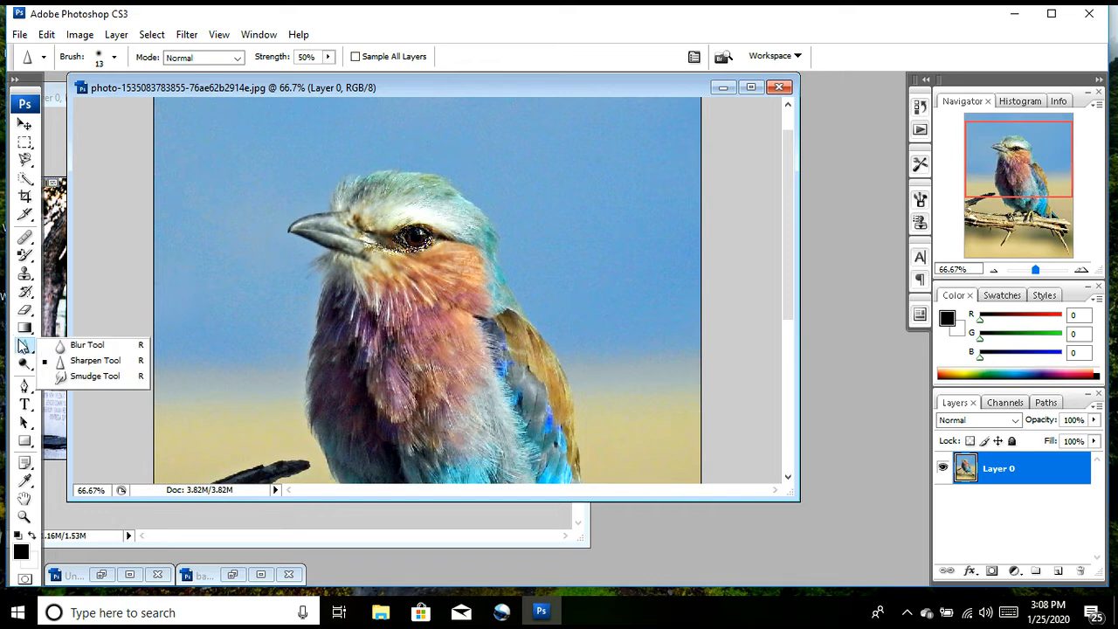
left_click(77, 379)
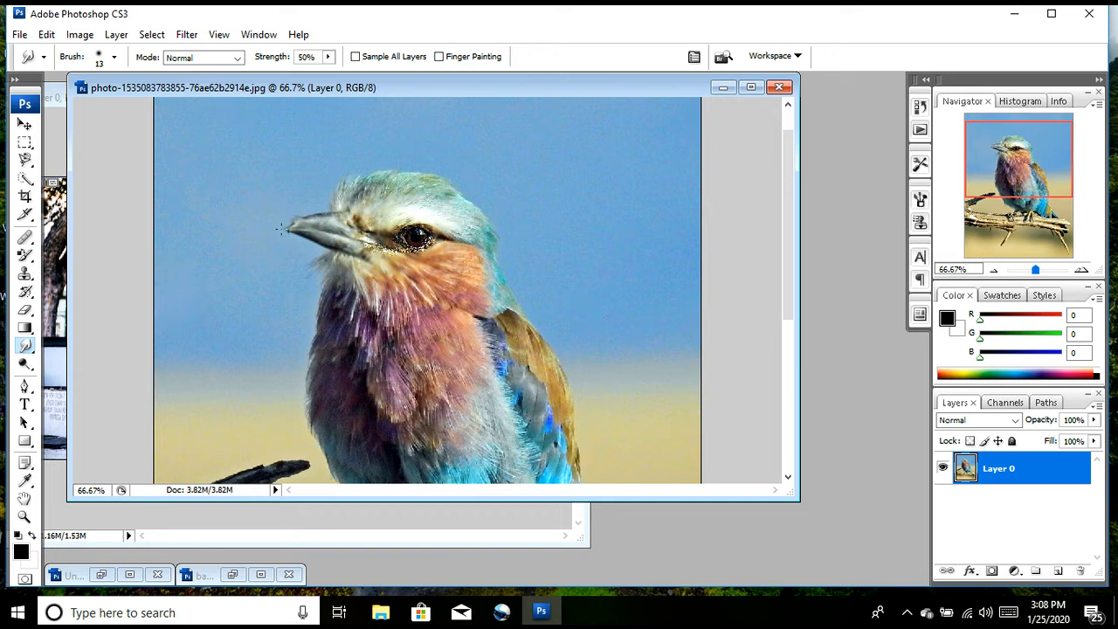
key("bracketright")
left_click_drag(309, 229, 257, 234)
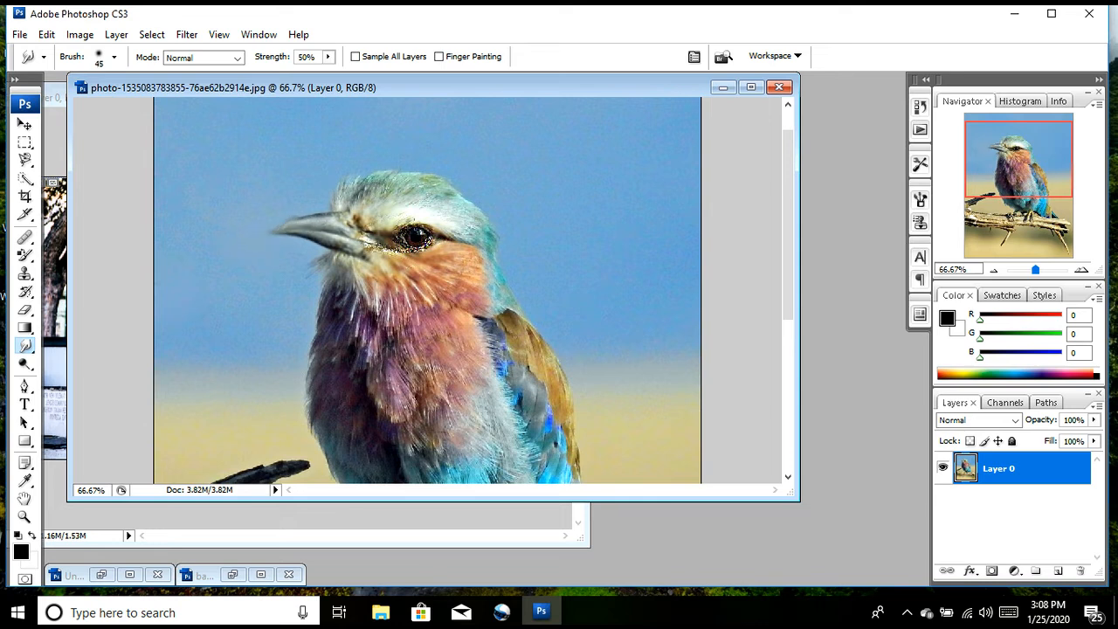
mouse_move(427, 224)
left_mouse_down()
mouse_move(487, 203)
mouse_move(412, 145)
left_mouse_up()
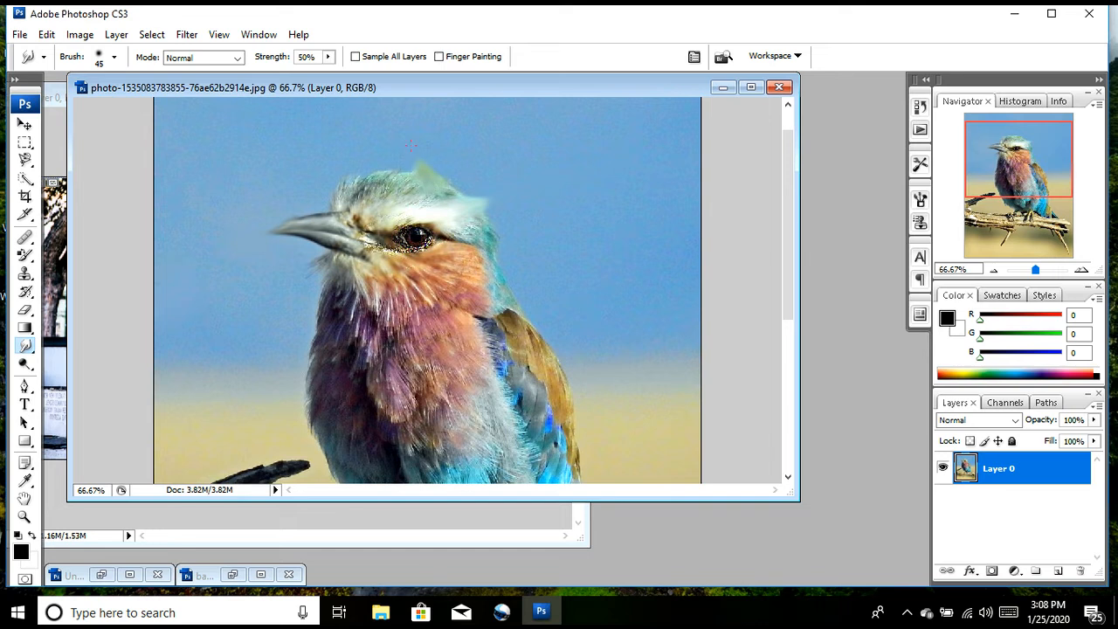
Step: Enlarge the Smudge brush to 80 px and smear the feathers on the bird's crown and the back of its head
key("bracketright")
key("bracketright")
key("bracketright")
key("bracketright")
key("ctrl+plus")
key("ctrl+plus")
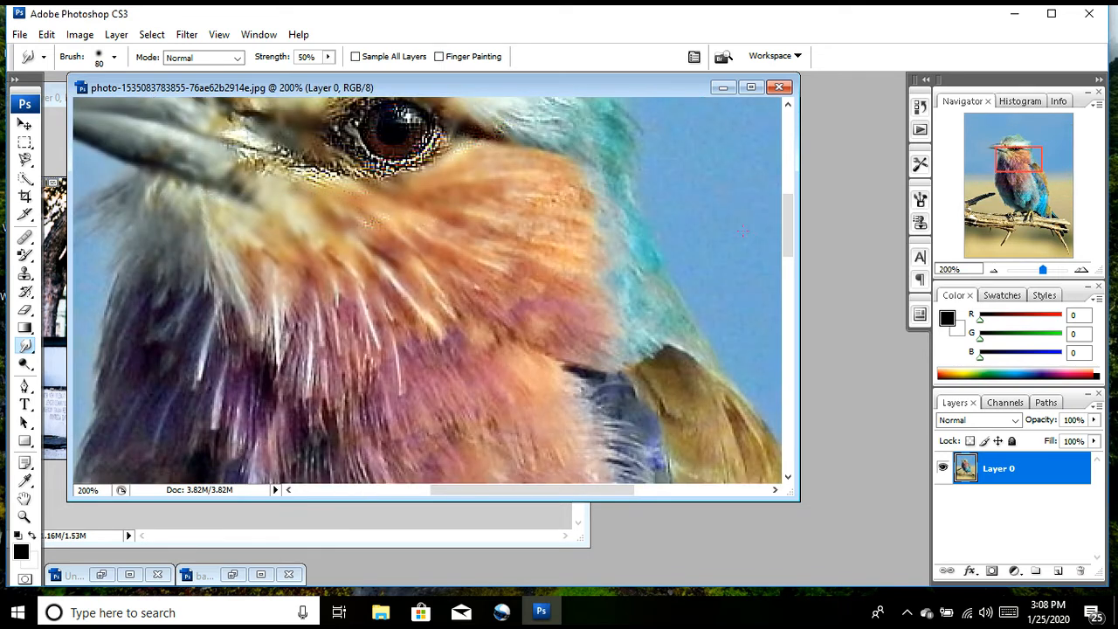
left_click_drag(783, 223, 787, 187)
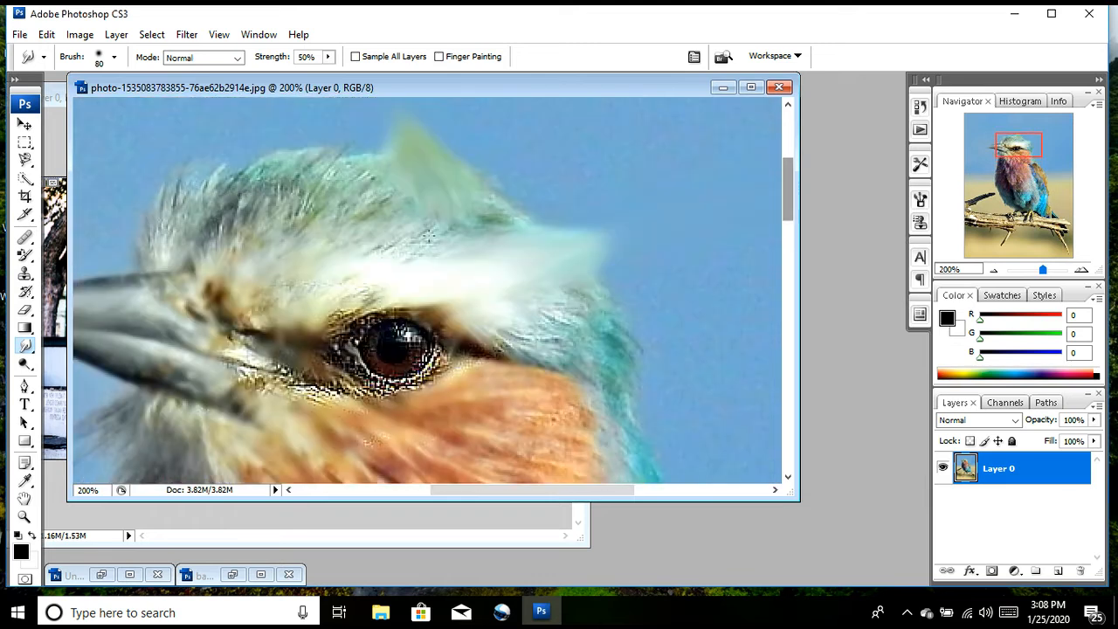
mouse_move(382, 232)
left_mouse_down()
mouse_move(381, 186)
mouse_move(332, 148)
mouse_move(228, 148)
left_mouse_up()
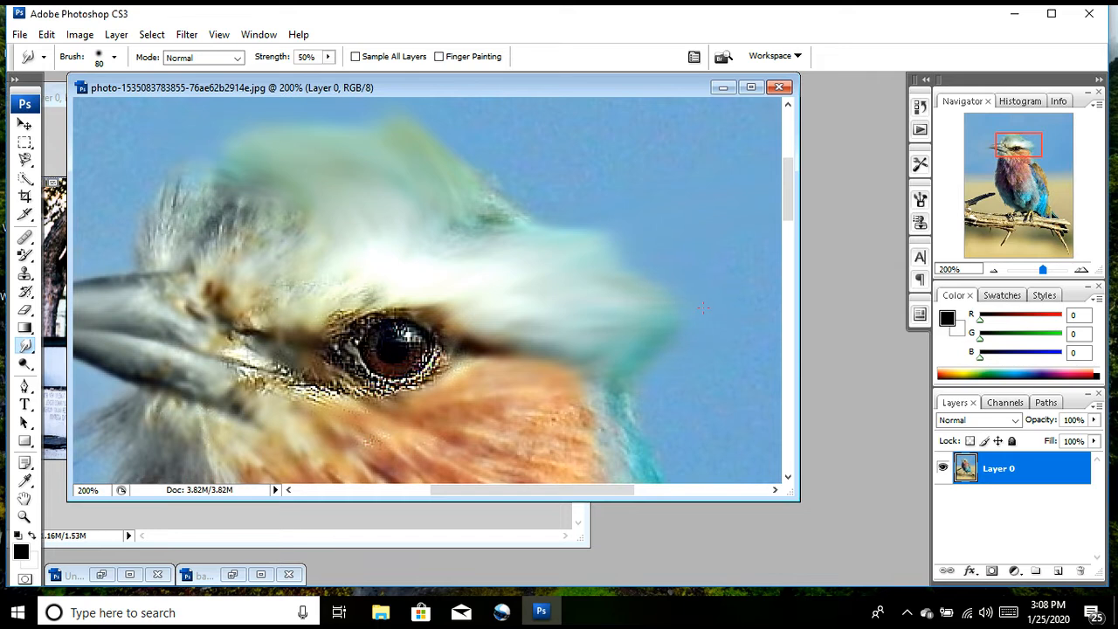
Step: Smudge the bird's beak downward, the neck feathers outward over the sky, and the upper edge of the wing
key("ctrl+minus")
key("ctrl+minus")
key("ctrl+minus")
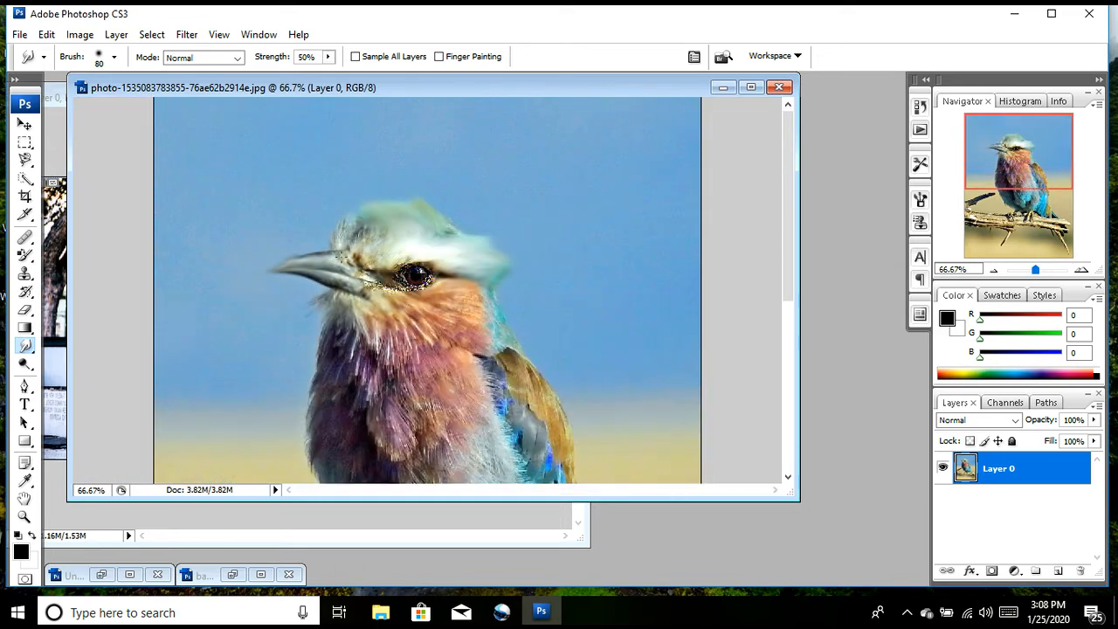
left_click_drag(316, 267, 316, 320)
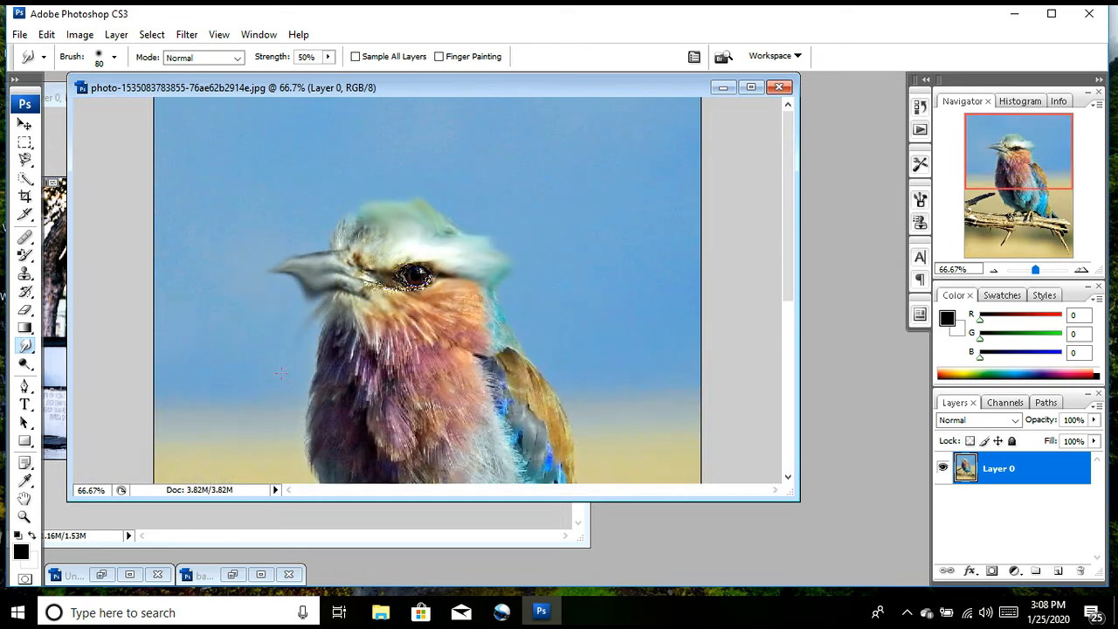
left_click_drag(450, 352, 522, 313)
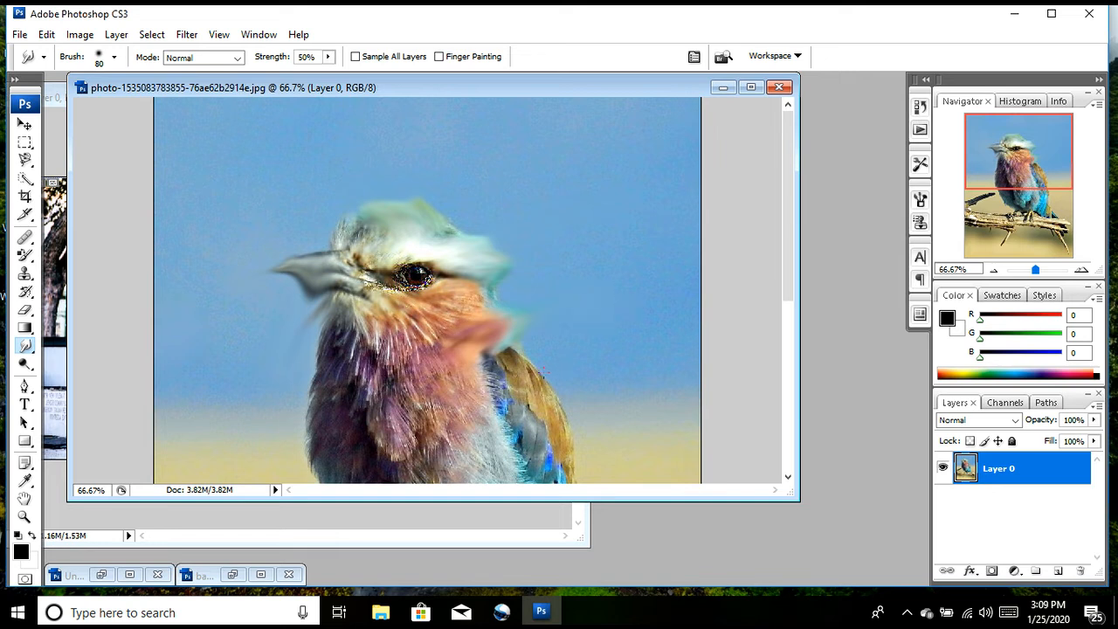
mouse_move(533, 371)
left_mouse_down()
mouse_move(517, 367)
mouse_move(545, 351)
left_mouse_up()
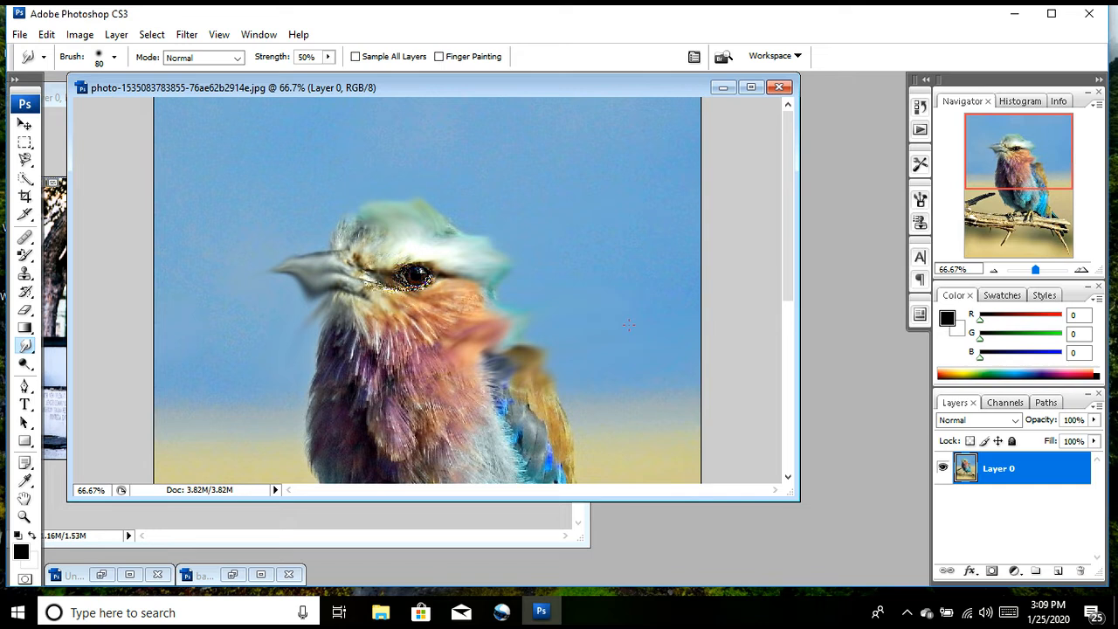
Step: Switch to the test1.png photo and lighten the man's face and hair with the 65 px Dodge tool, Midtones at 50% exposure
left_click(25, 363)
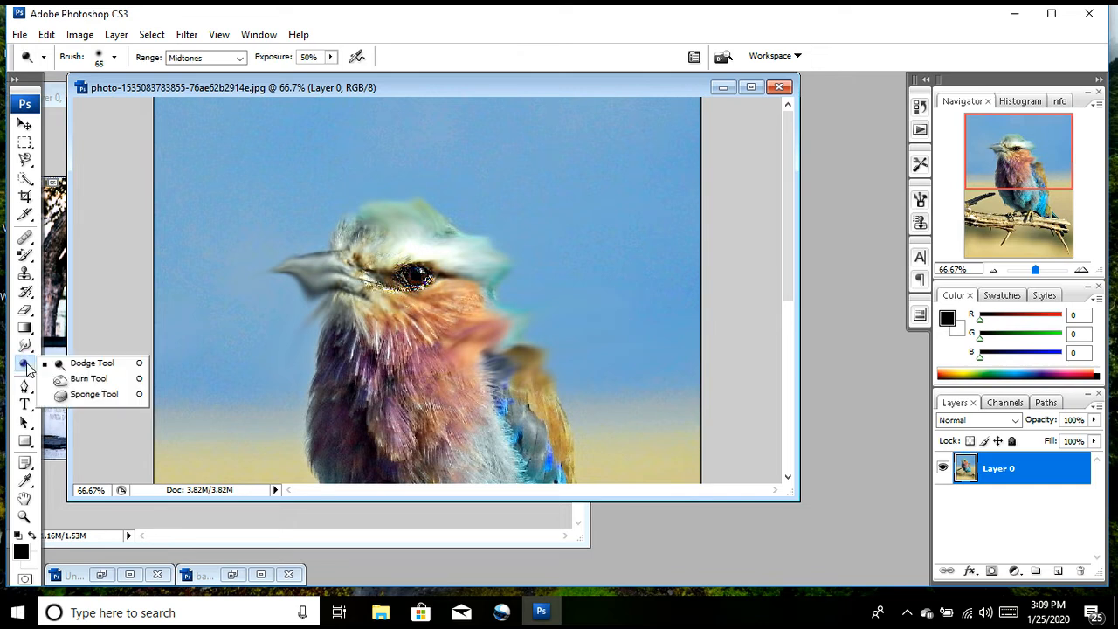
left_click(63, 363)
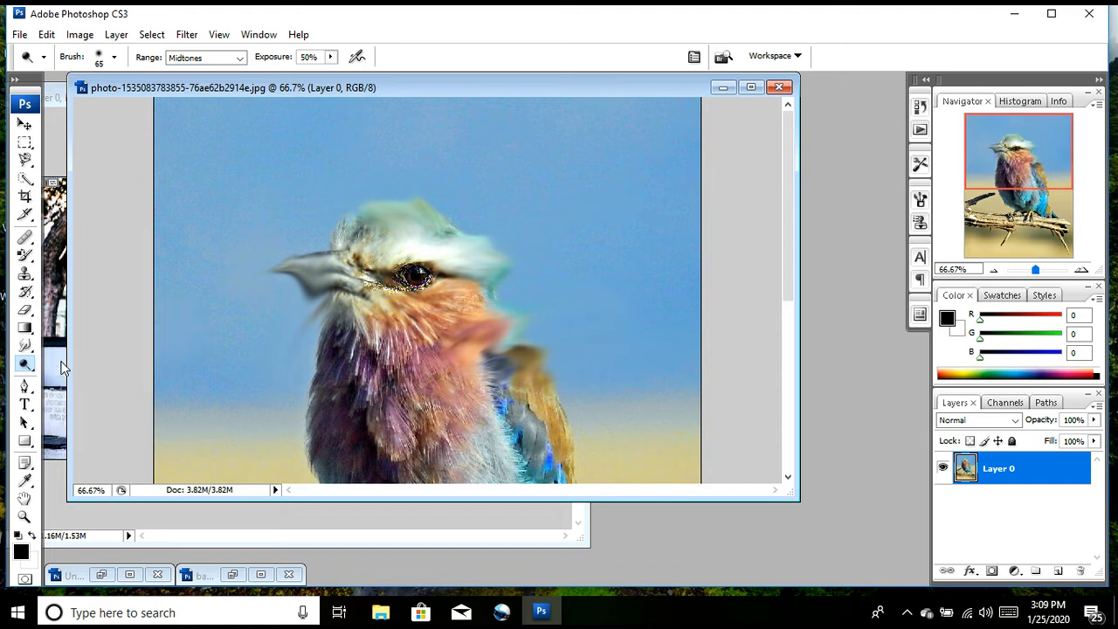
left_click(58, 98)
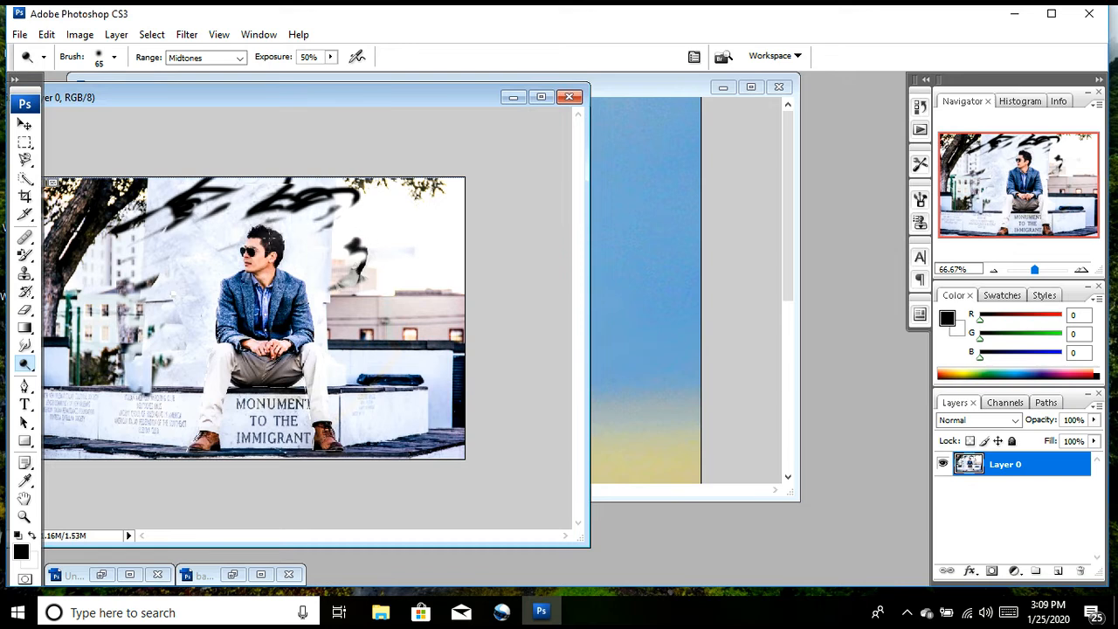
mouse_move(264, 243)
left_mouse_down()
mouse_move(250, 271)
mouse_move(253, 236)
left_mouse_up()
key("ctrl+plus")
key("ctrl+plus")
key("ctrl+plus")
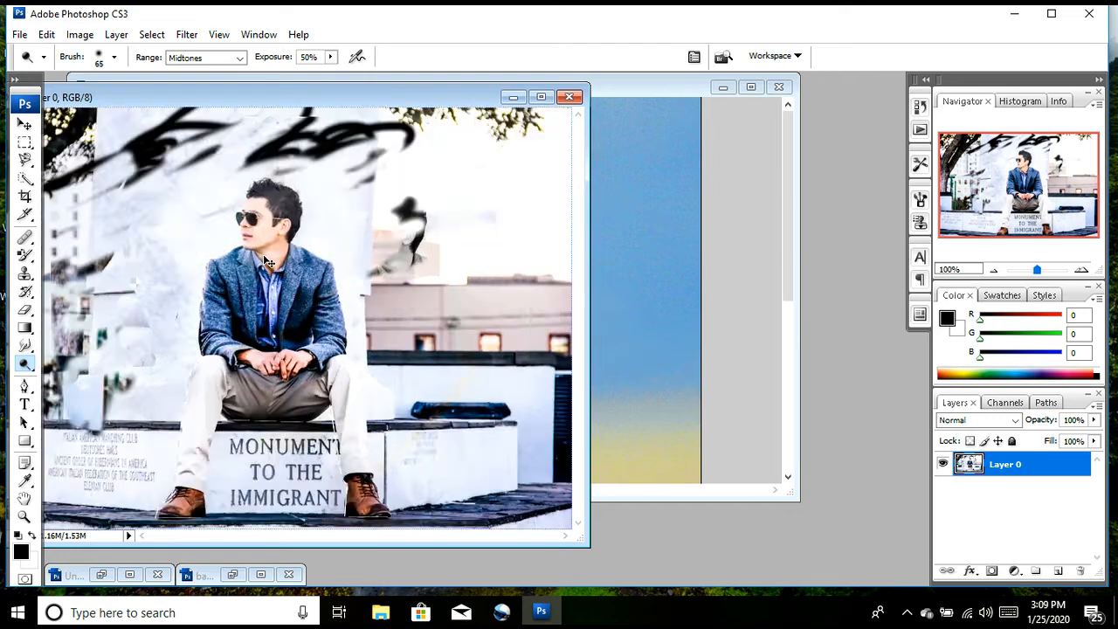
scroll(318, 247, "up", 5)
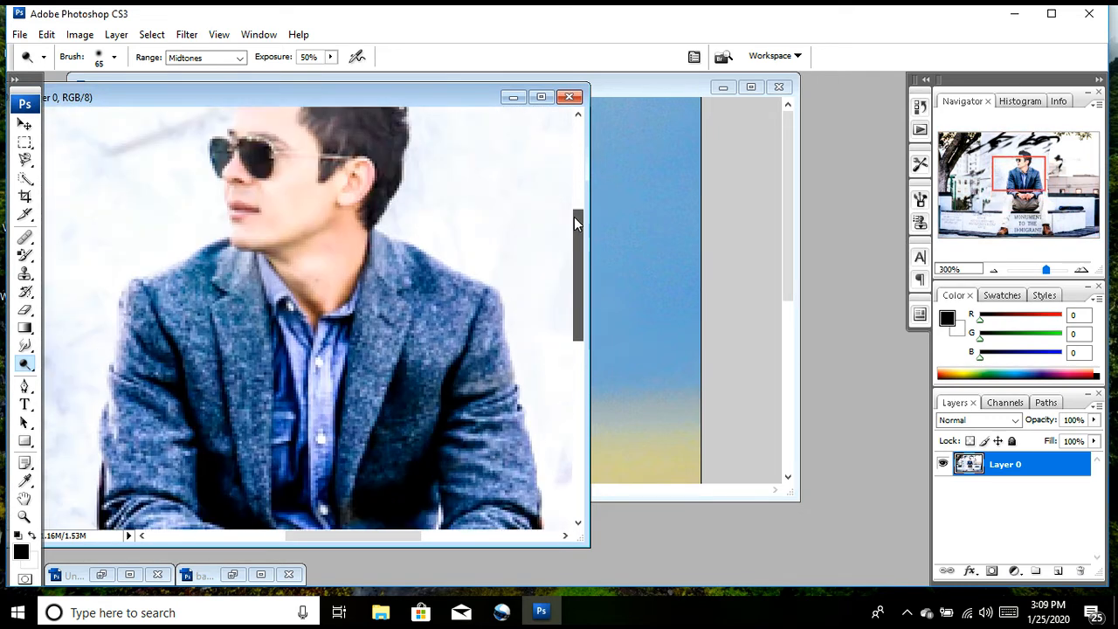
mouse_move(380, 200)
left_mouse_down()
mouse_move(353, 248)
mouse_move(384, 186)
mouse_move(290, 248)
mouse_move(351, 269)
mouse_move(293, 264)
mouse_move(343, 202)
left_mouse_up()
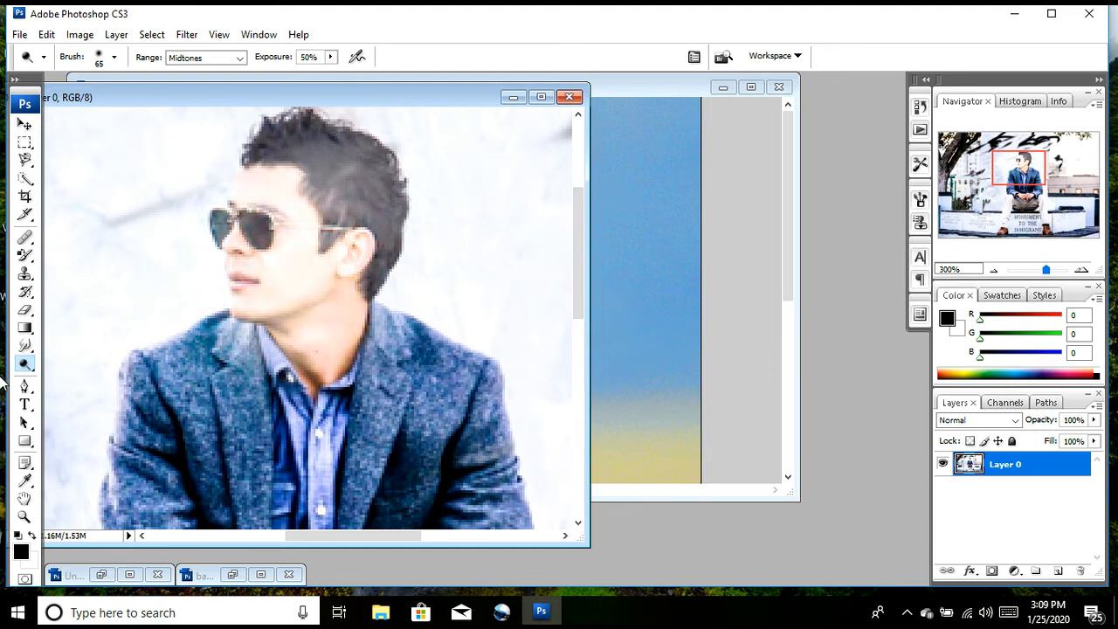
Step: Darken the man's face and hair with the 65 px Burn tool, Midtones at 50% exposure
left_click(23, 365)
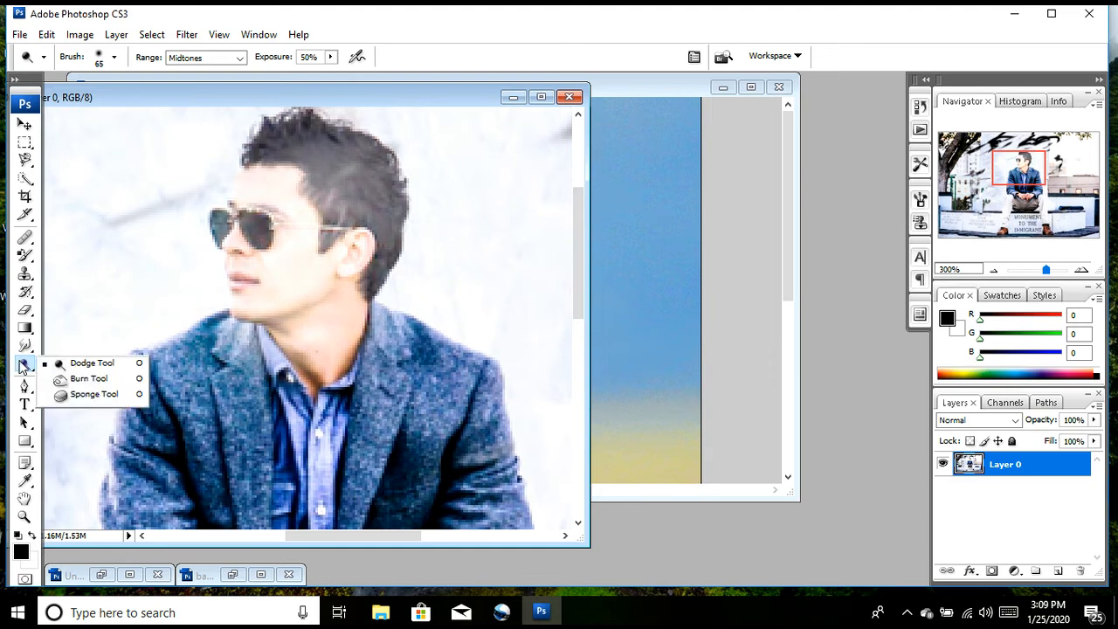
left_click(63, 379)
mouse_move(288, 248)
left_mouse_down()
mouse_move(253, 248)
mouse_move(321, 229)
mouse_move(301, 282)
mouse_move(208, 337)
mouse_move(213, 364)
mouse_move(256, 310)
mouse_move(253, 270)
mouse_move(263, 302)
left_mouse_up()
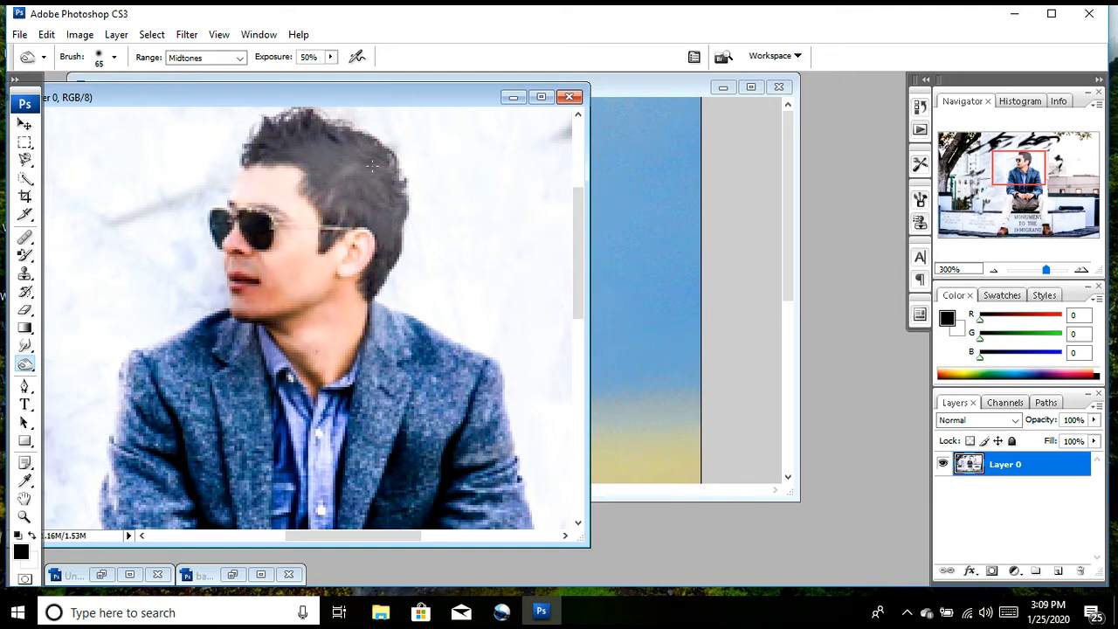
left_click_drag(373, 165, 372, 166)
mouse_move(316, 137)
left_mouse_down()
mouse_move(376, 166)
mouse_move(341, 149)
mouse_move(389, 218)
mouse_move(382, 244)
mouse_move(337, 123)
mouse_move(288, 166)
mouse_move(276, 118)
mouse_move(270, 139)
left_mouse_up()
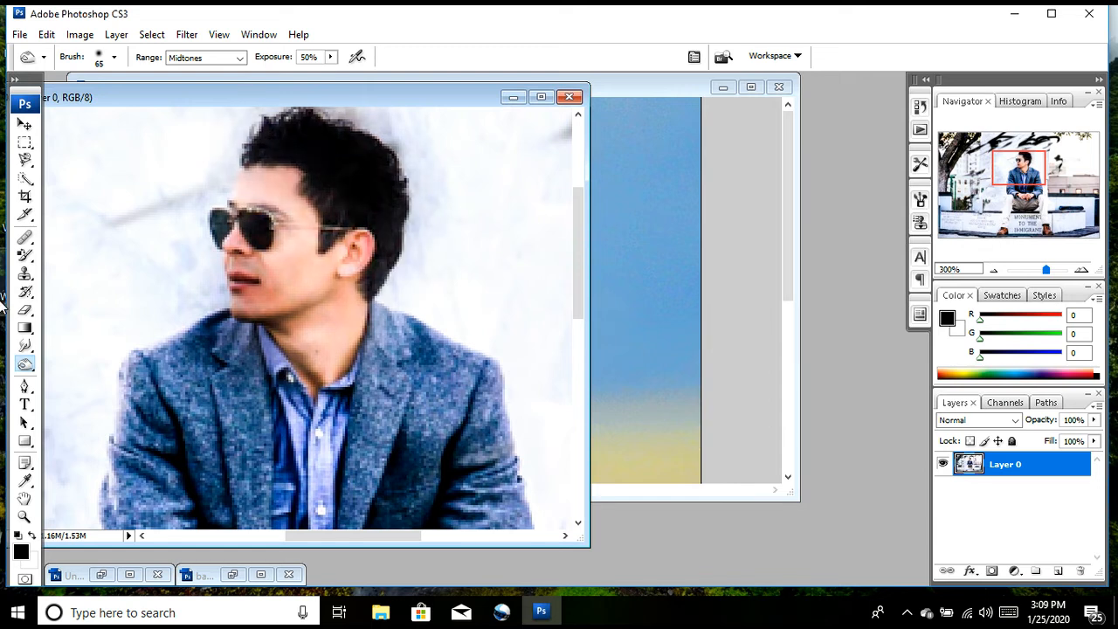
Step: Add the horizontal text "HI" in 12 pt Tahoma beside the man's head and move it closer to his forehead
left_click(26, 386)
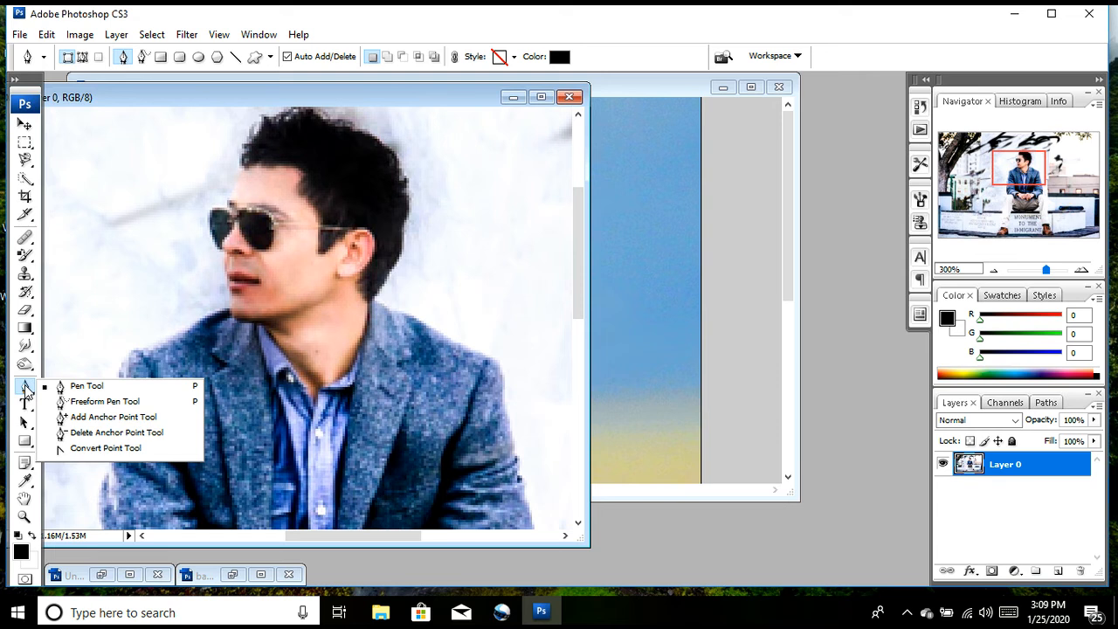
left_click(26, 405)
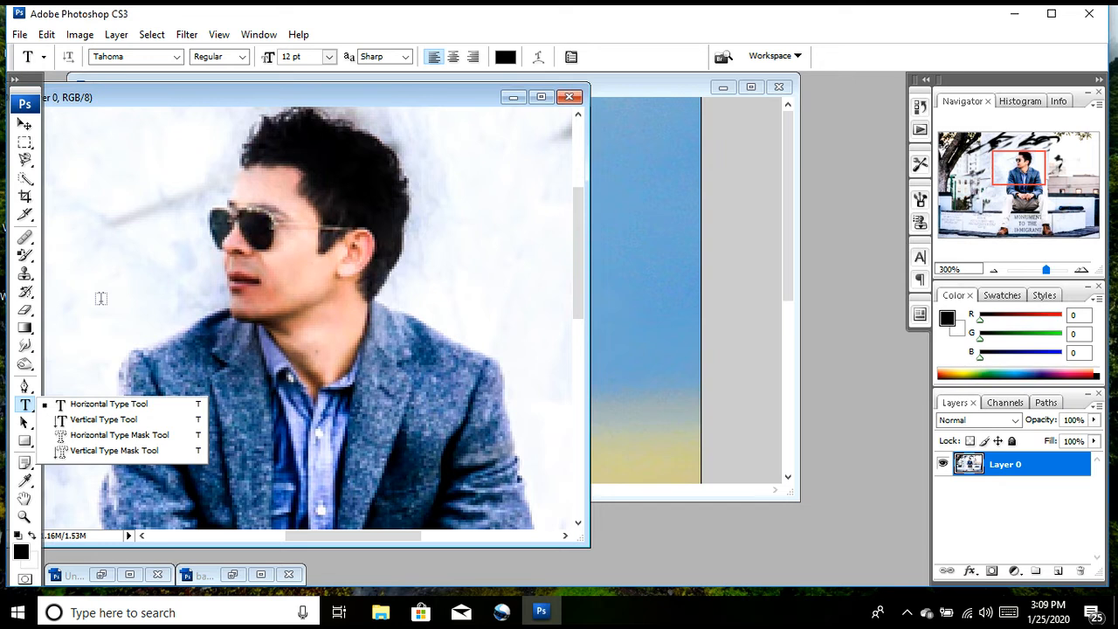
left_click_drag(61, 155, 343, 247)
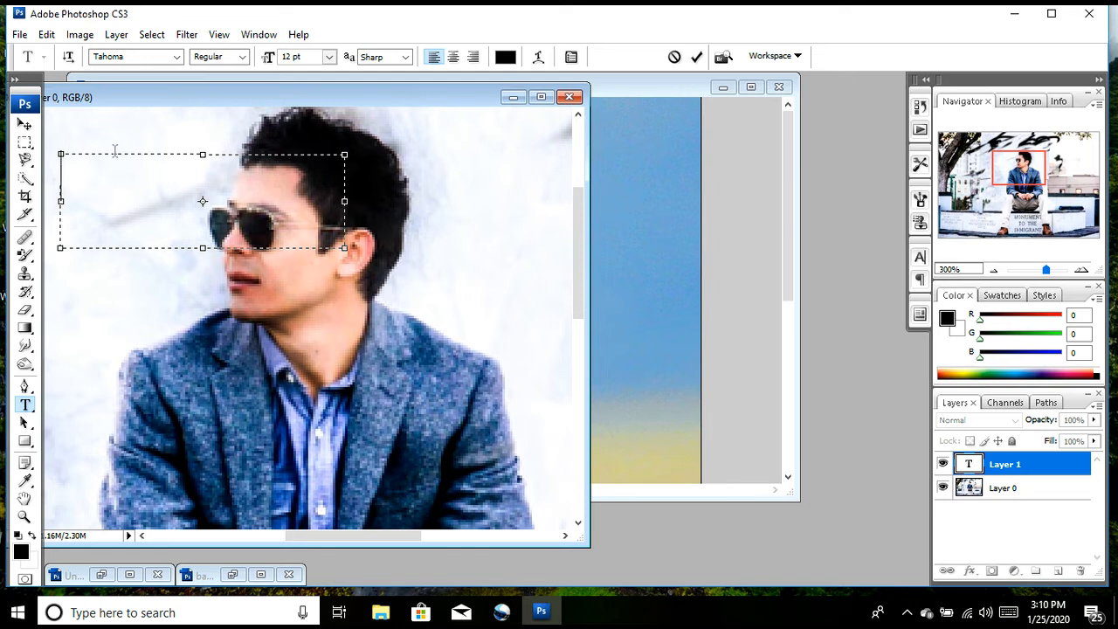
type("HI")
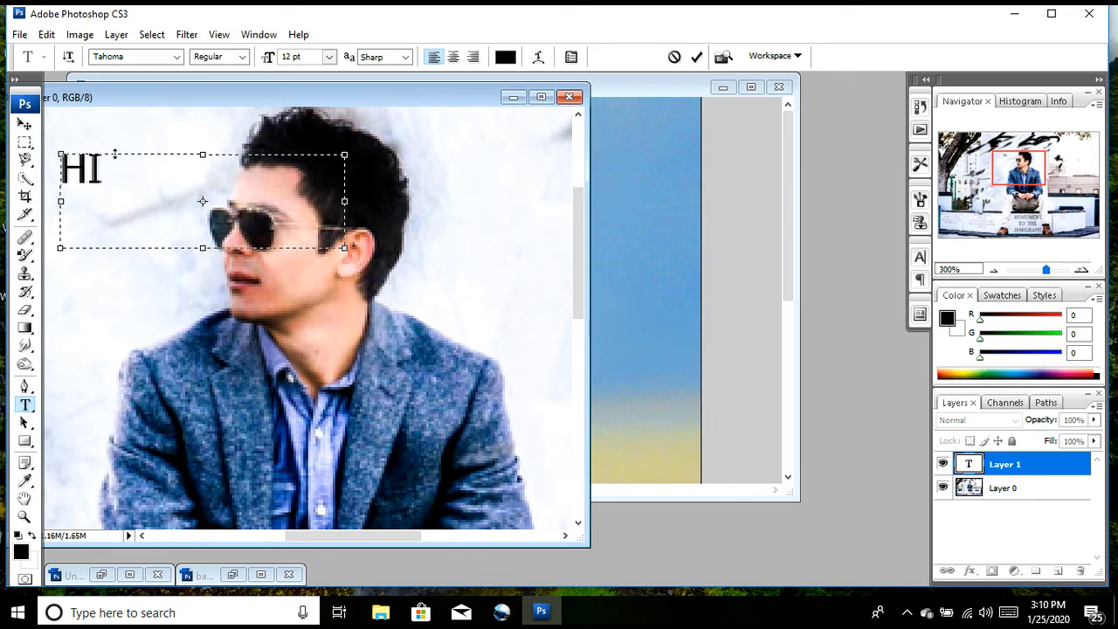
left_click(25, 125)
left_click_drag(92, 166, 172, 186)
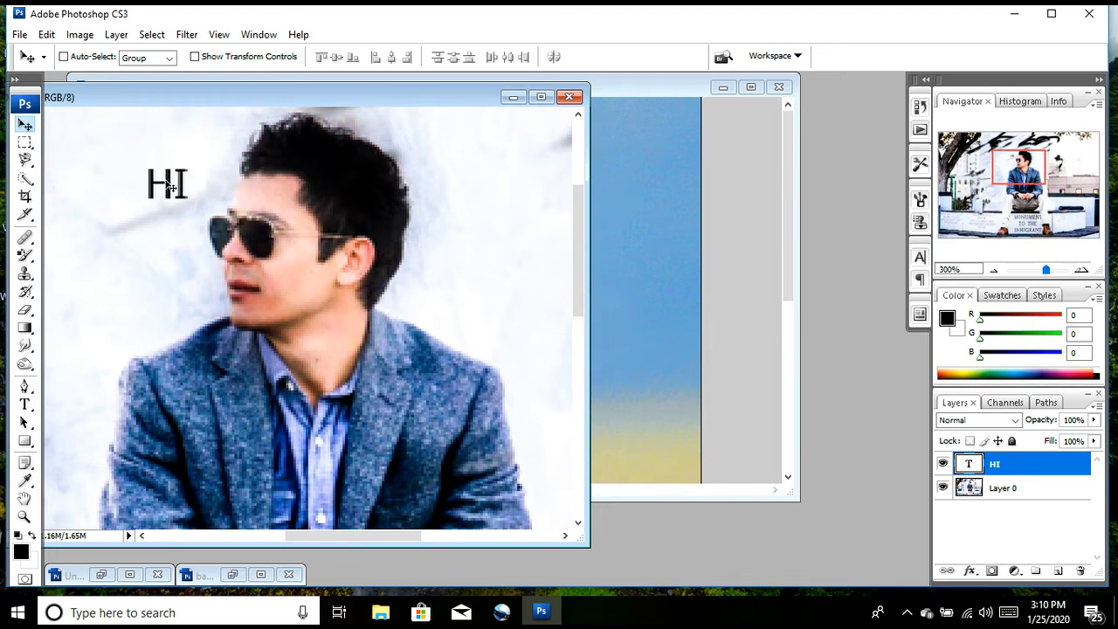
Step: Rotate the HI text by 152.5° with Free Transform and place it behind the man's head
key("ctrl+t")
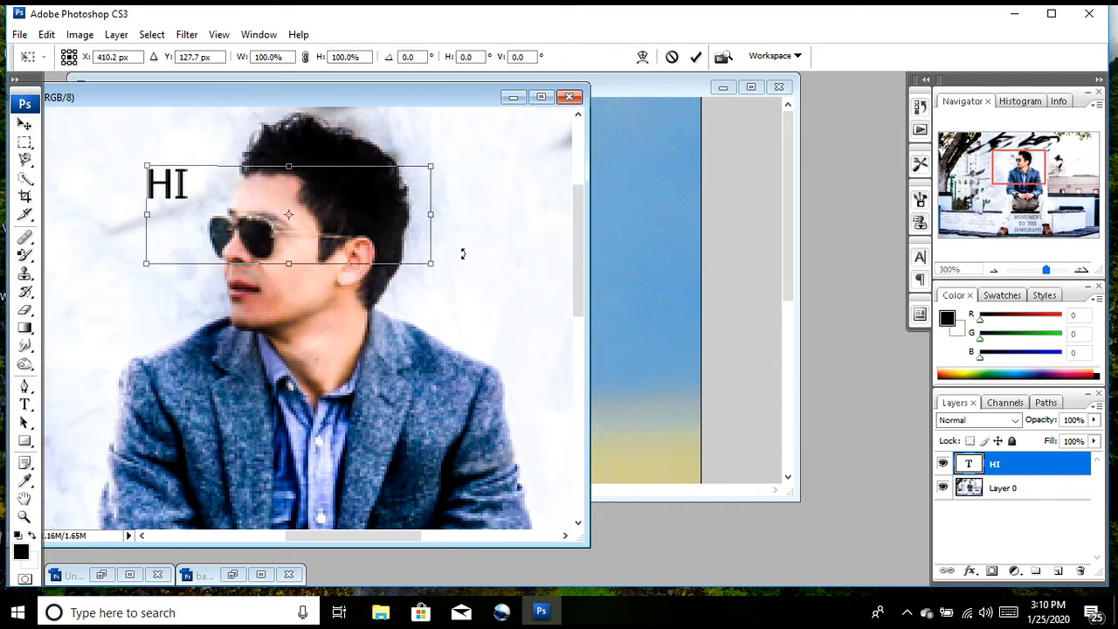
left_click_drag(441, 155, 46, 476)
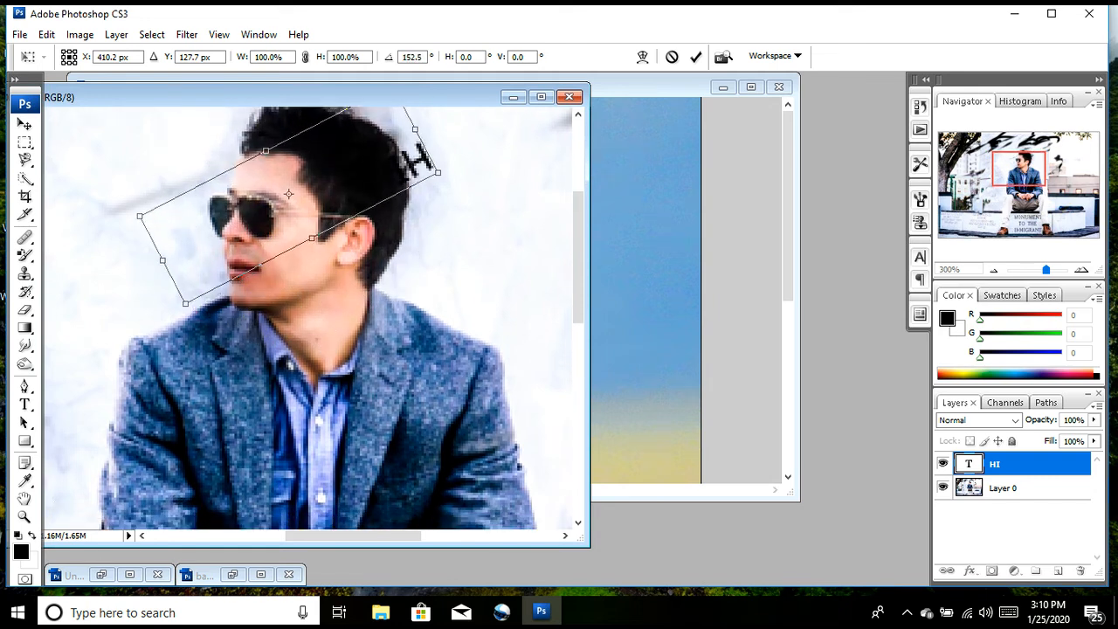
left_click_drag(269, 229, 319, 256)
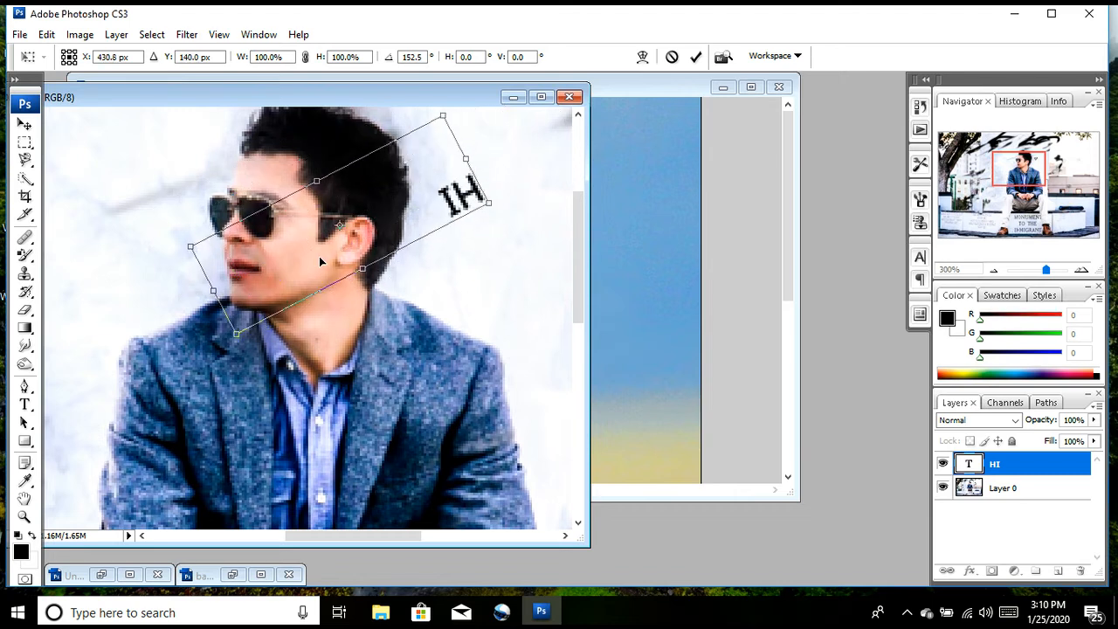
key("Return")
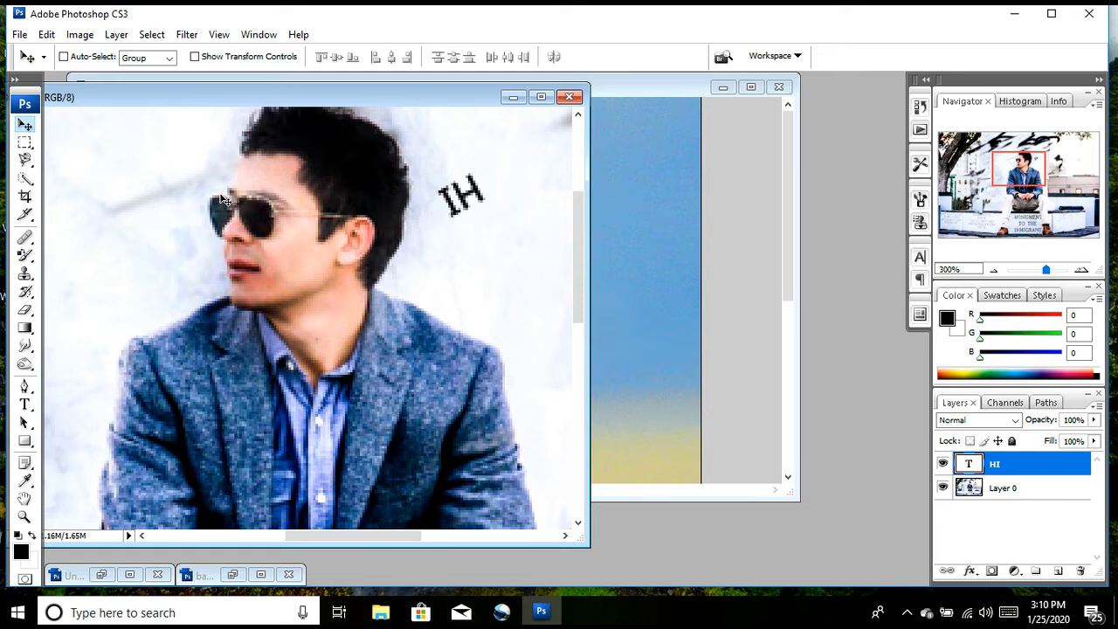
Step: Draw a black rectangle shape over the sky and building beside the man with the Rectangle tool
key("ctrl+minus")
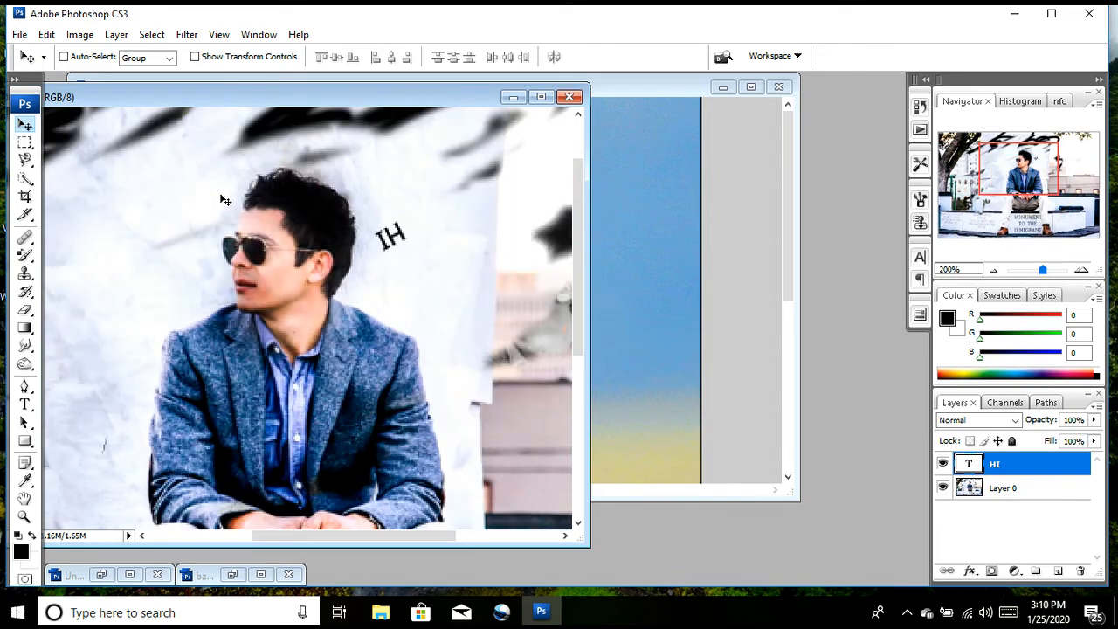
key("ctrl+minus")
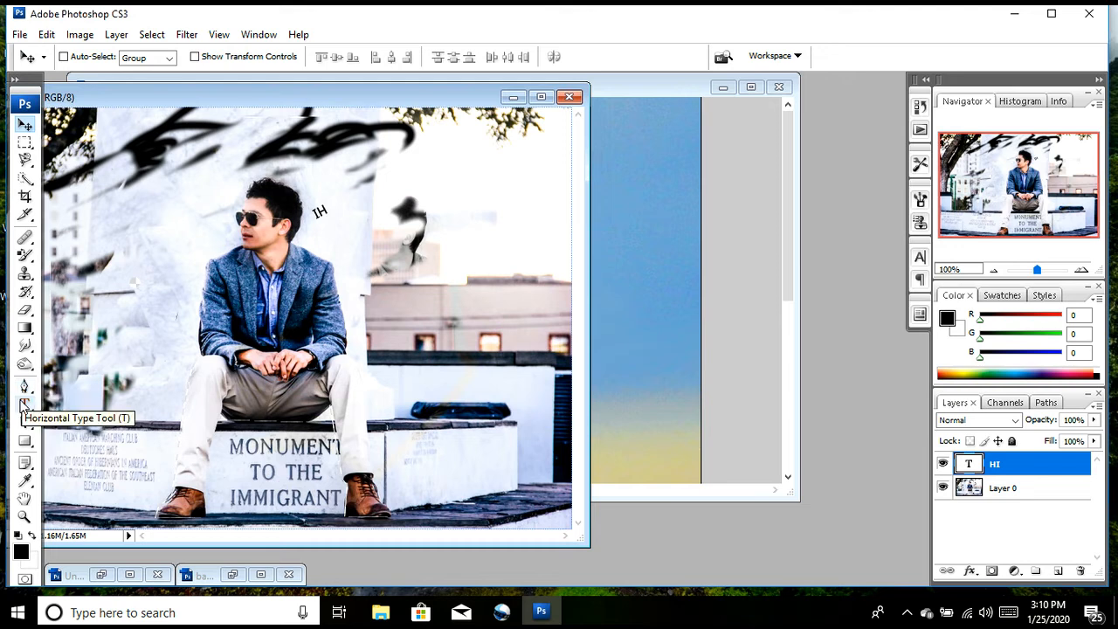
left_click(23, 405)
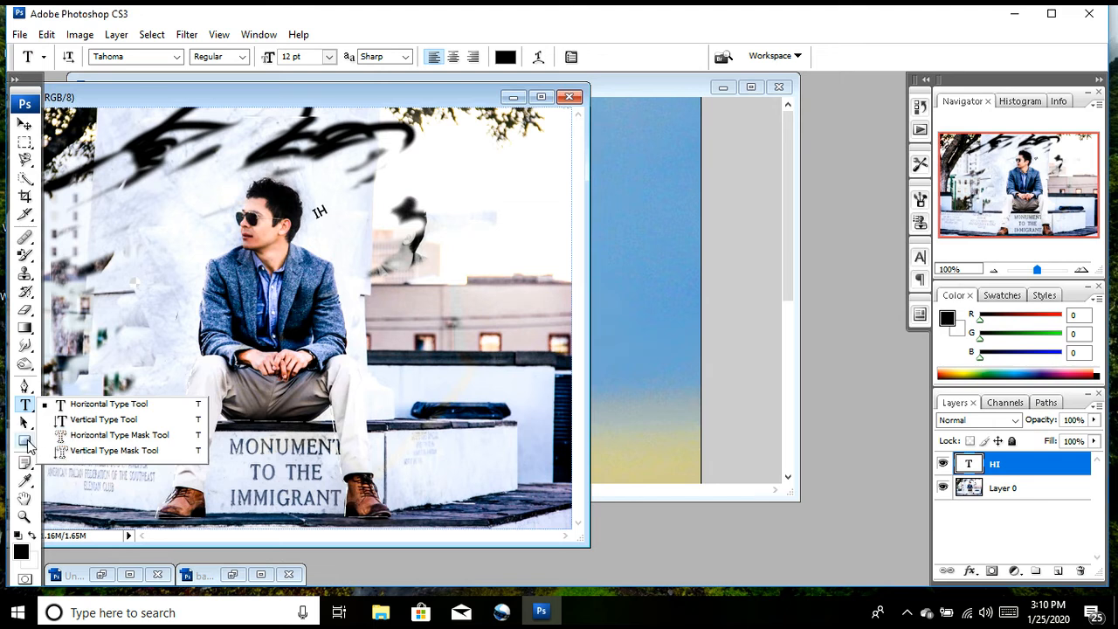
left_click(25, 423)
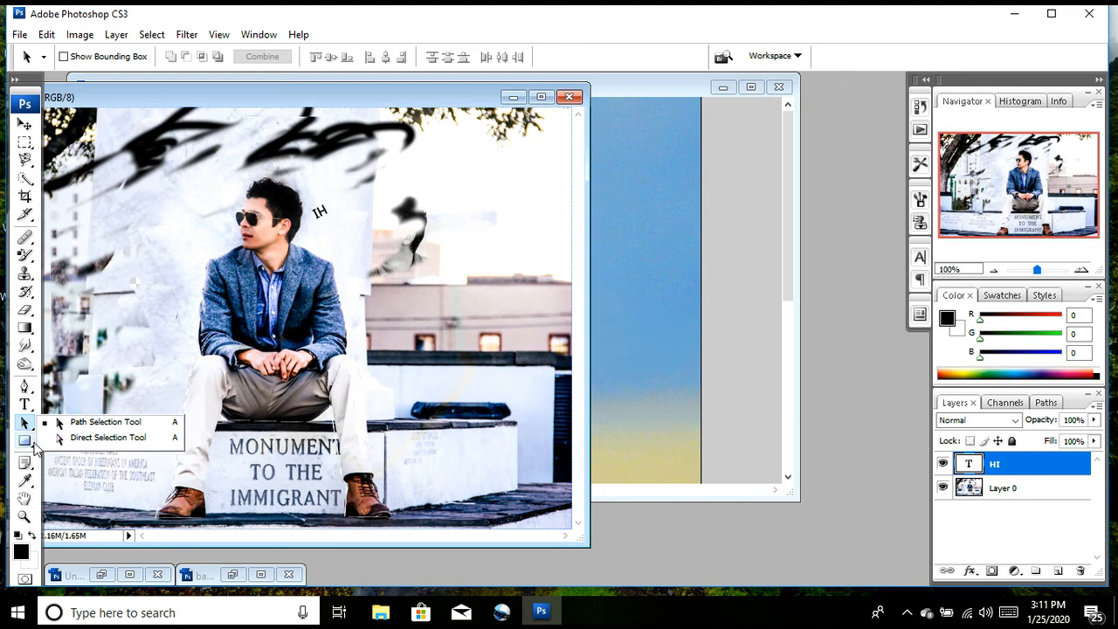
left_click(27, 443)
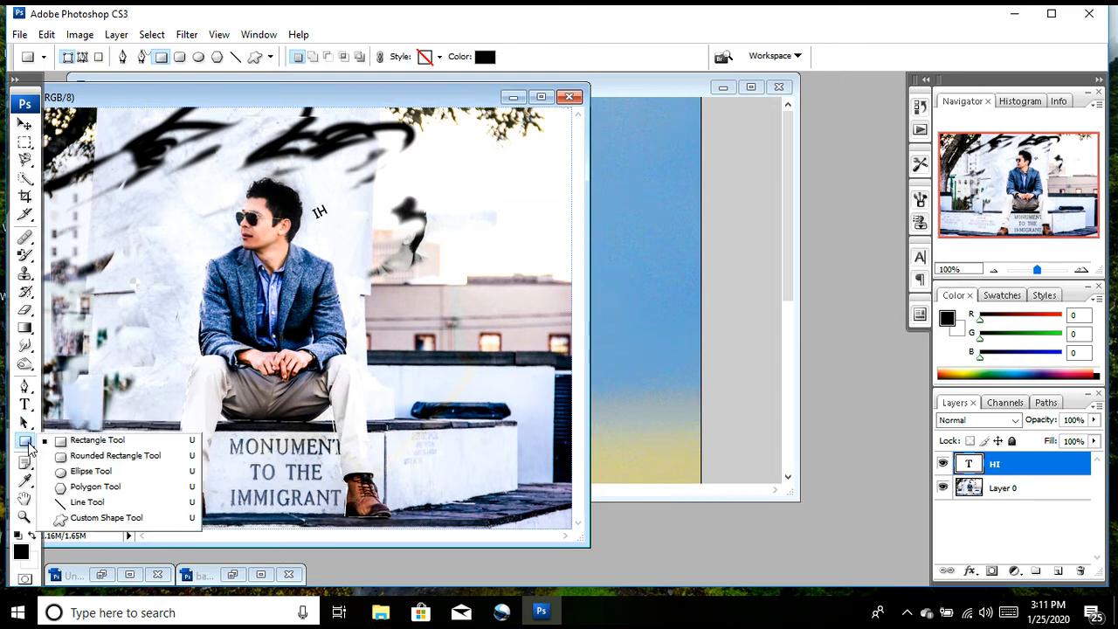
left_click(75, 445)
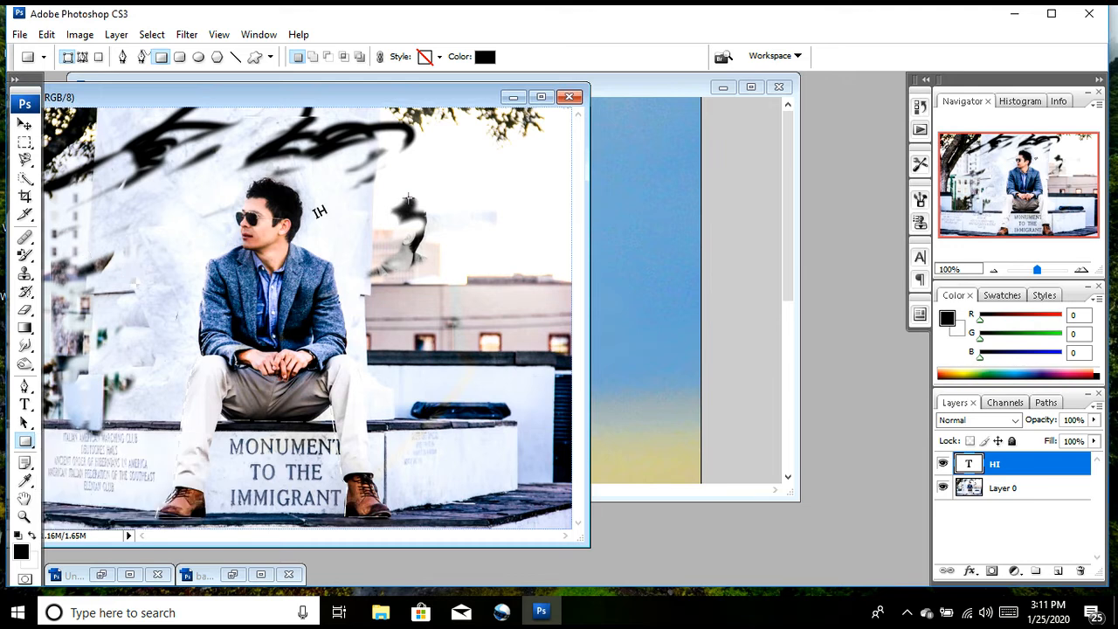
left_click_drag(435, 170, 556, 264)
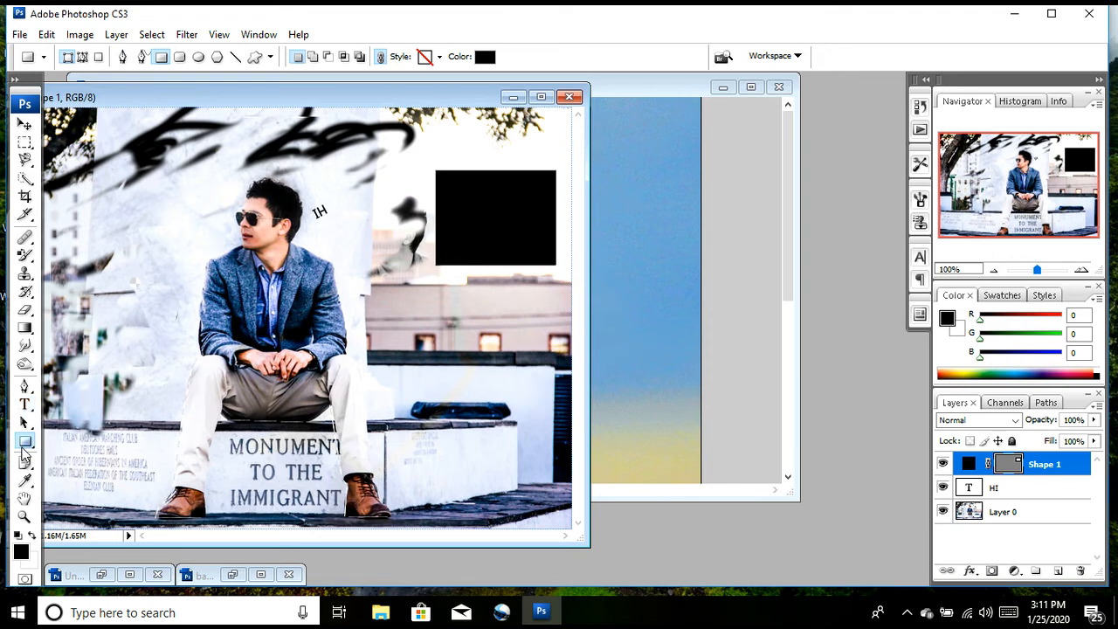
Step: Draw a black rounded rectangle with a 10 px radius on the wall in front of the man's face
right_click(24, 450)
left_click(83, 456)
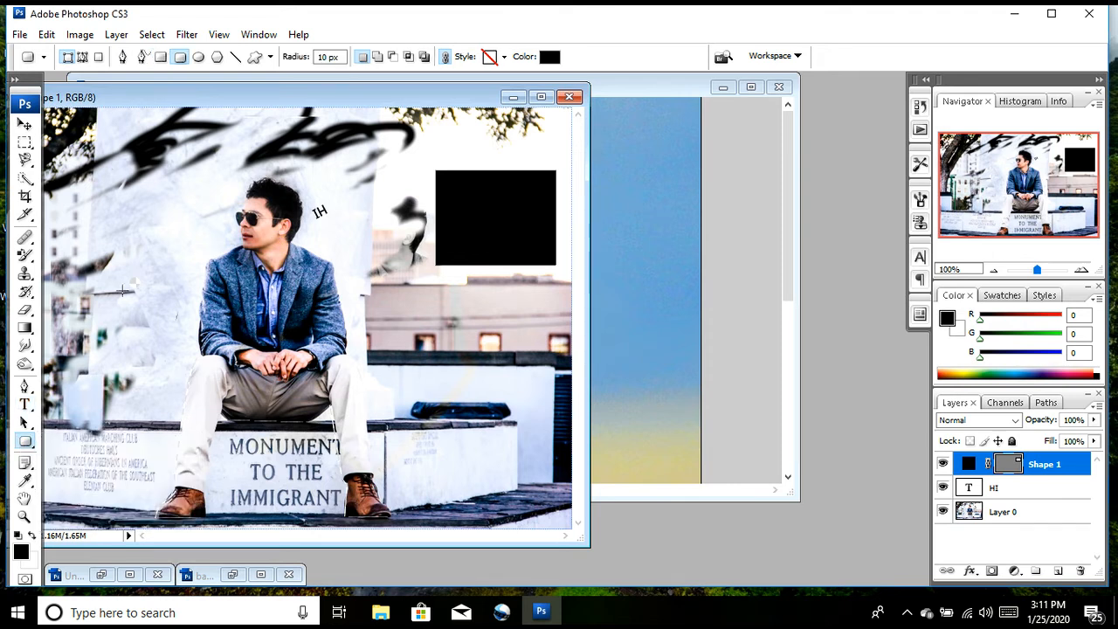
left_click_drag(84, 215, 184, 277)
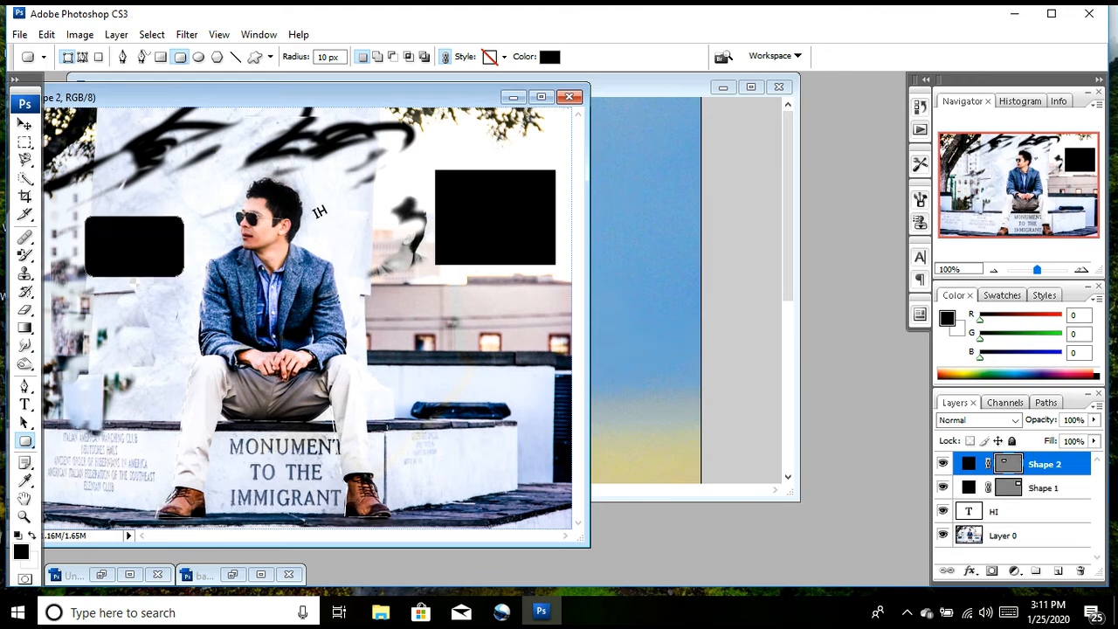
Step: Switch to the bird photo and draw a black check mark custom shape in the sky behind the bird's head
right_click(25, 444)
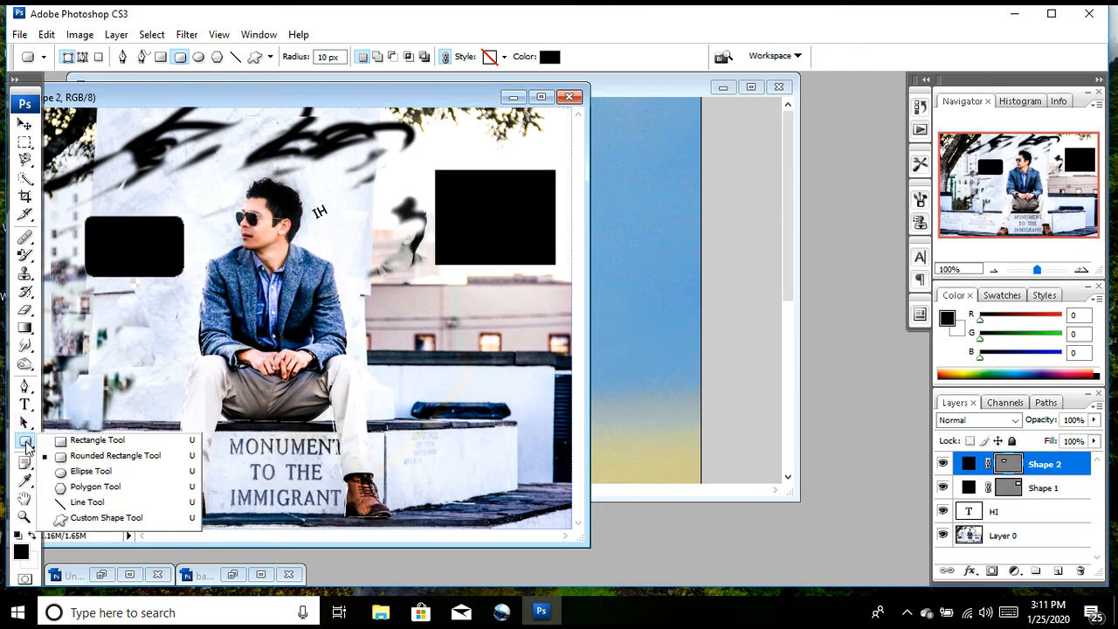
left_click(94, 518)
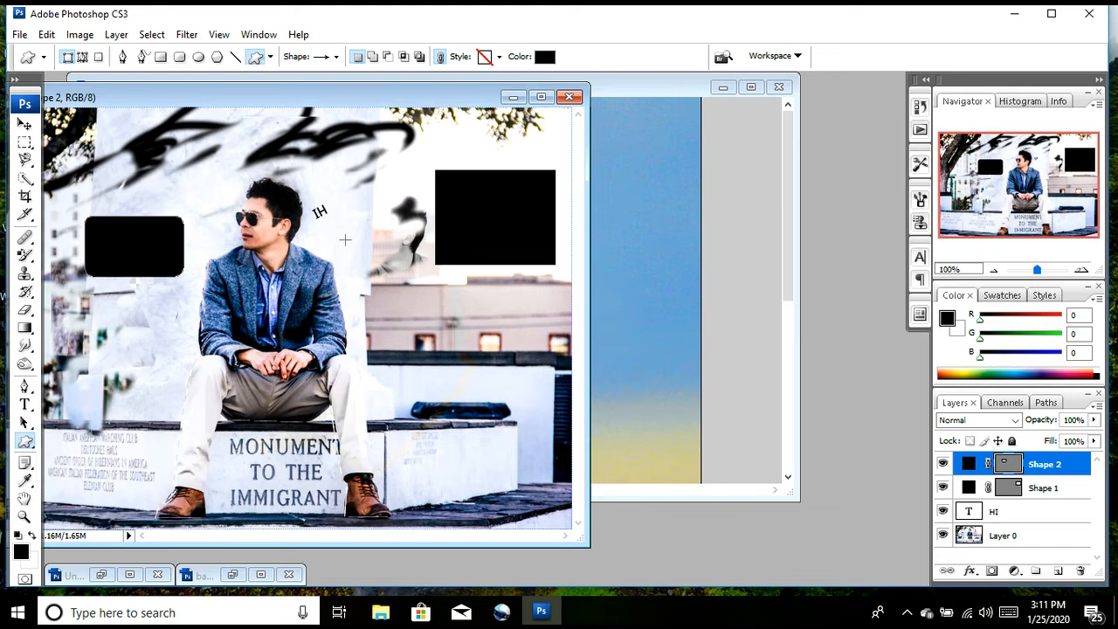
left_click(672, 92)
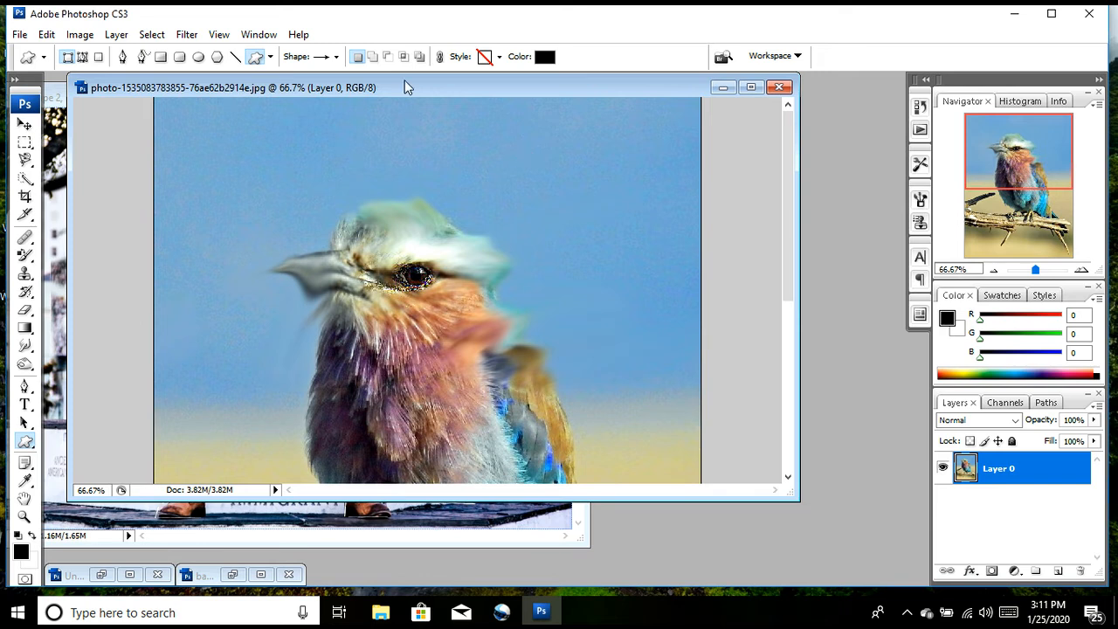
left_click(335, 57)
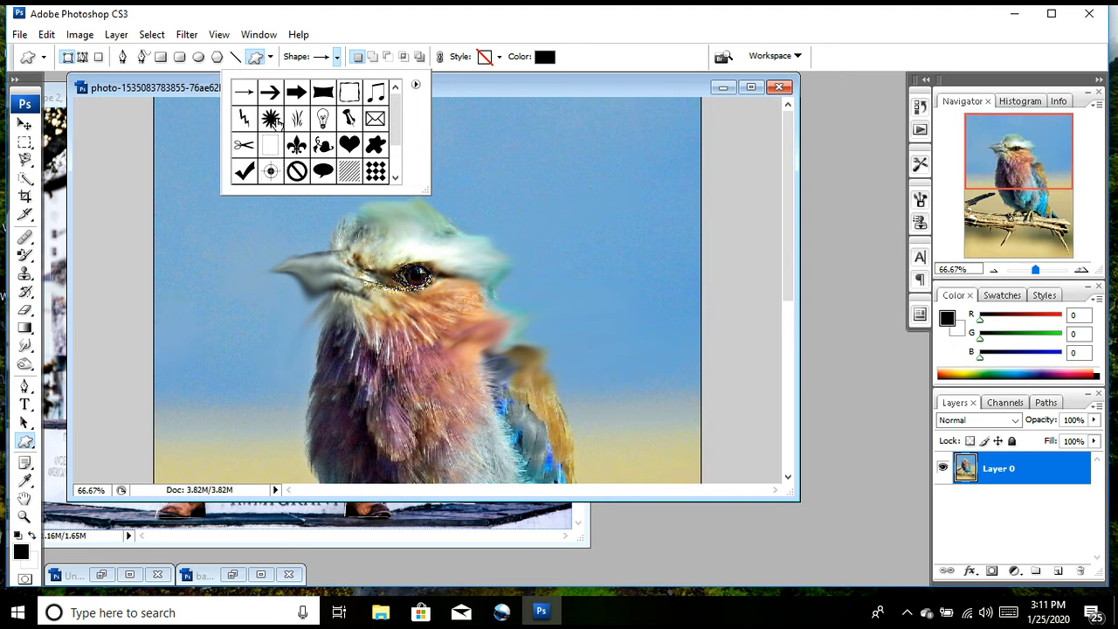
left_click(244, 172)
left_click_drag(533, 140, 677, 252)
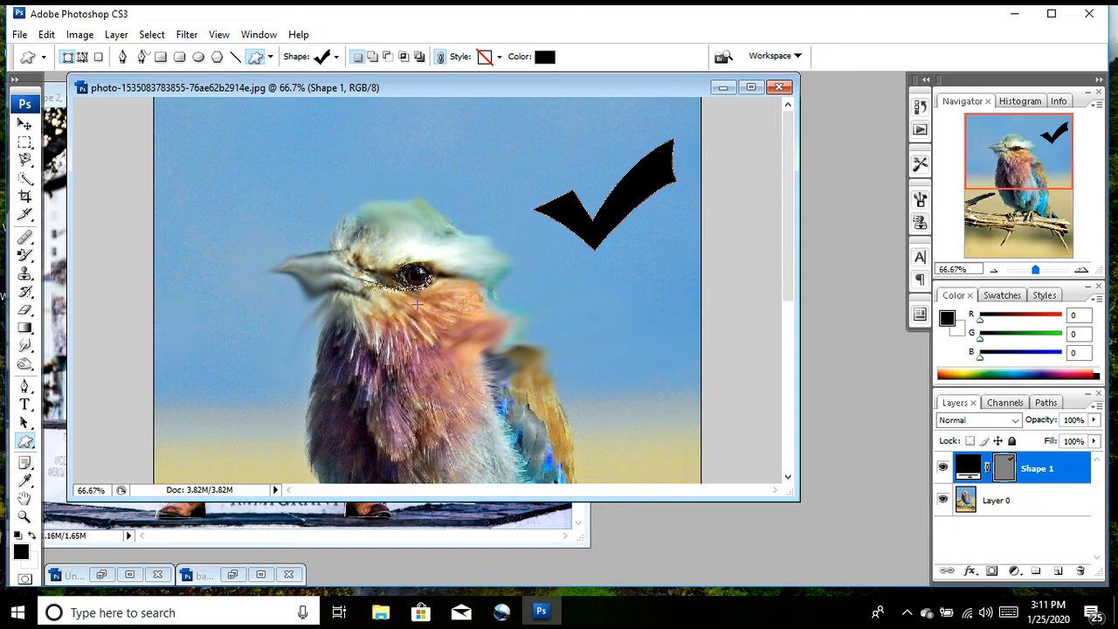
Step: Magnify the bird's beak to 400% with the Zoom tool, and return to a 33.33% view of the whole photo
left_click(27, 517)
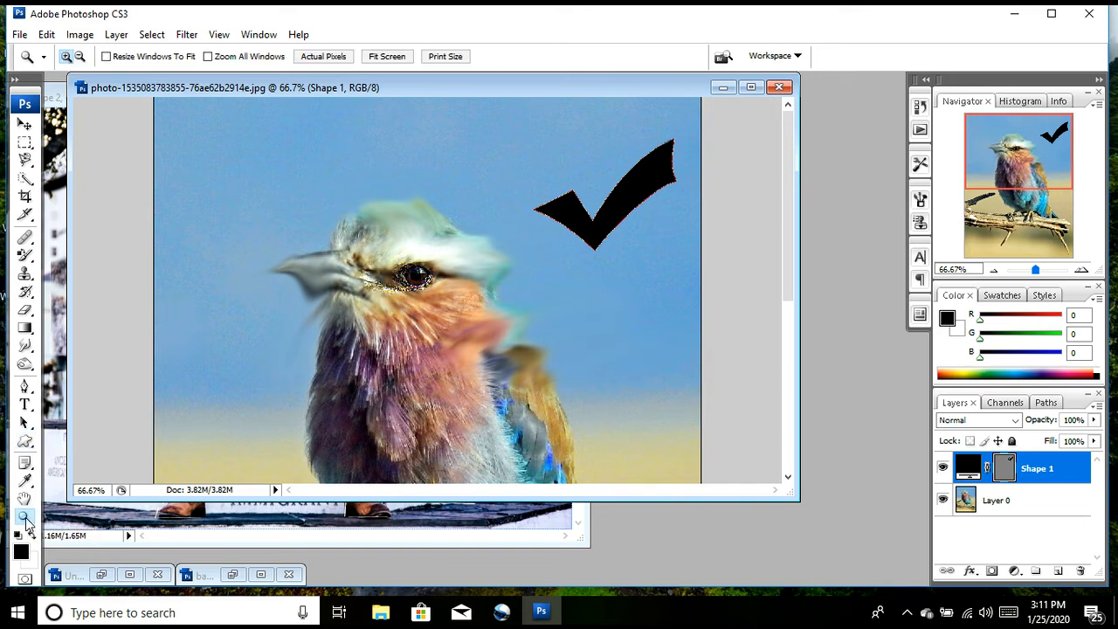
left_click(326, 267)
left_click(328, 270)
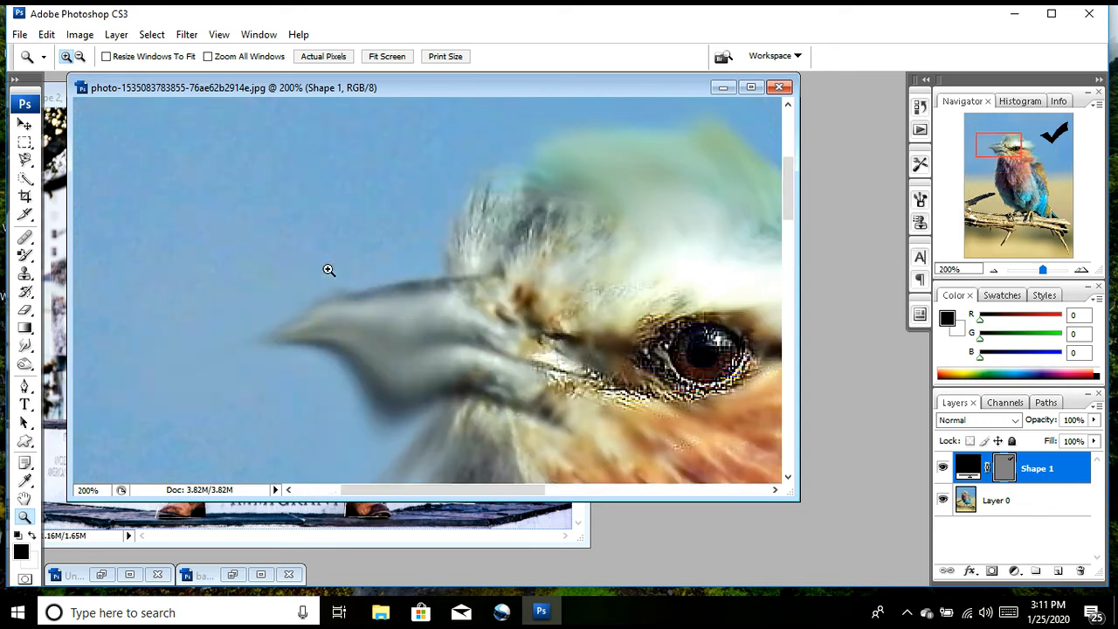
left_click(328, 270)
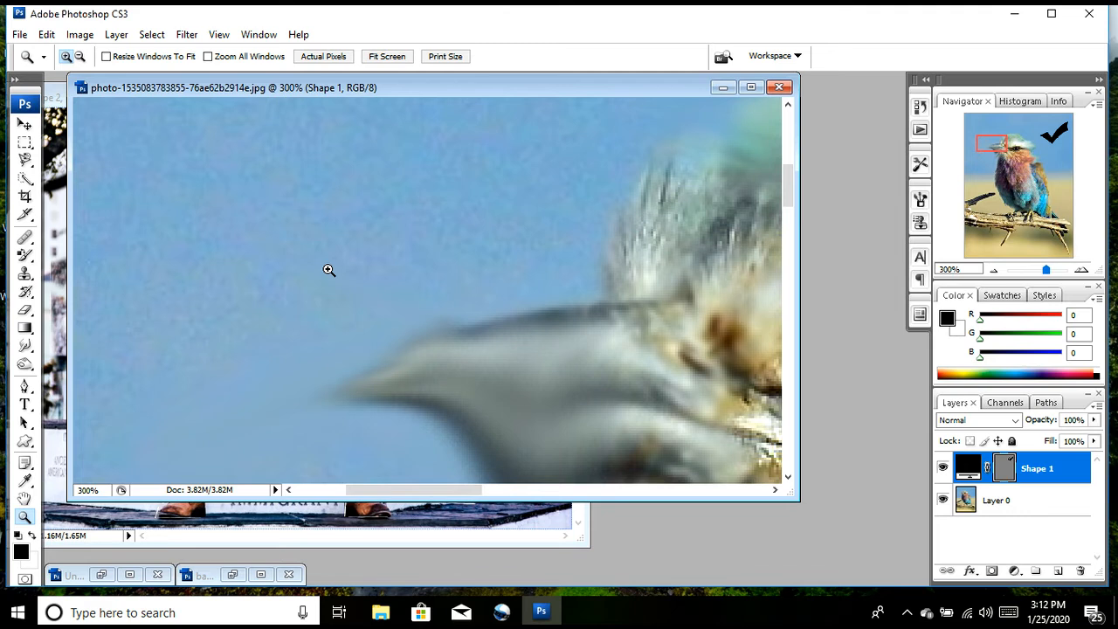
left_click(328, 270)
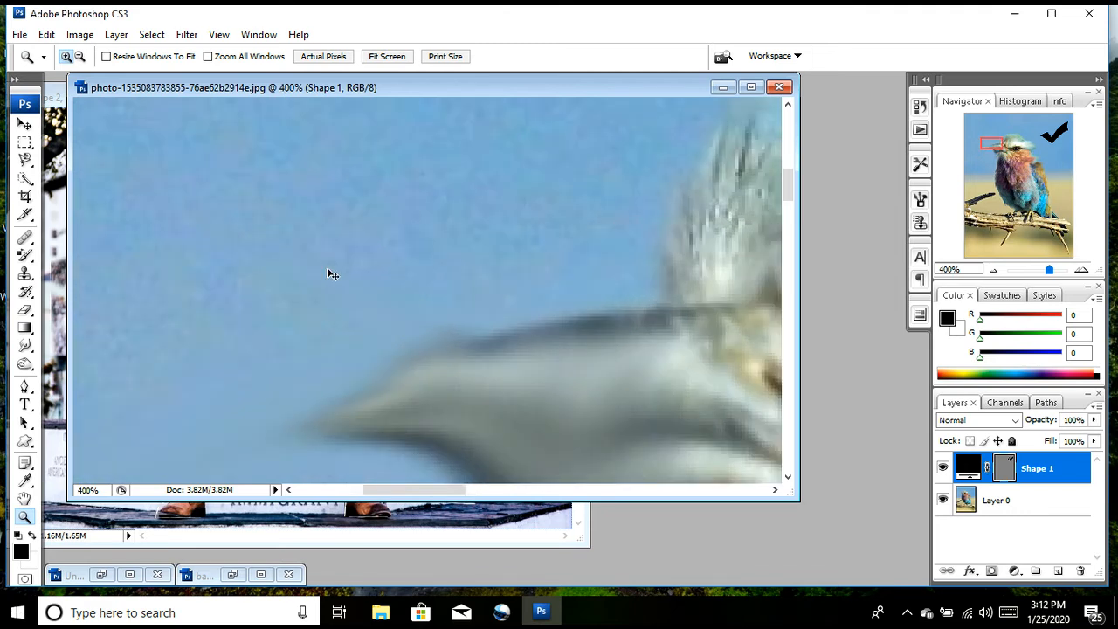
key("ctrl+minus")
key("ctrl+minus")
key("ctrl+minus")
key("ctrl+minus")
key("ctrl+minus")
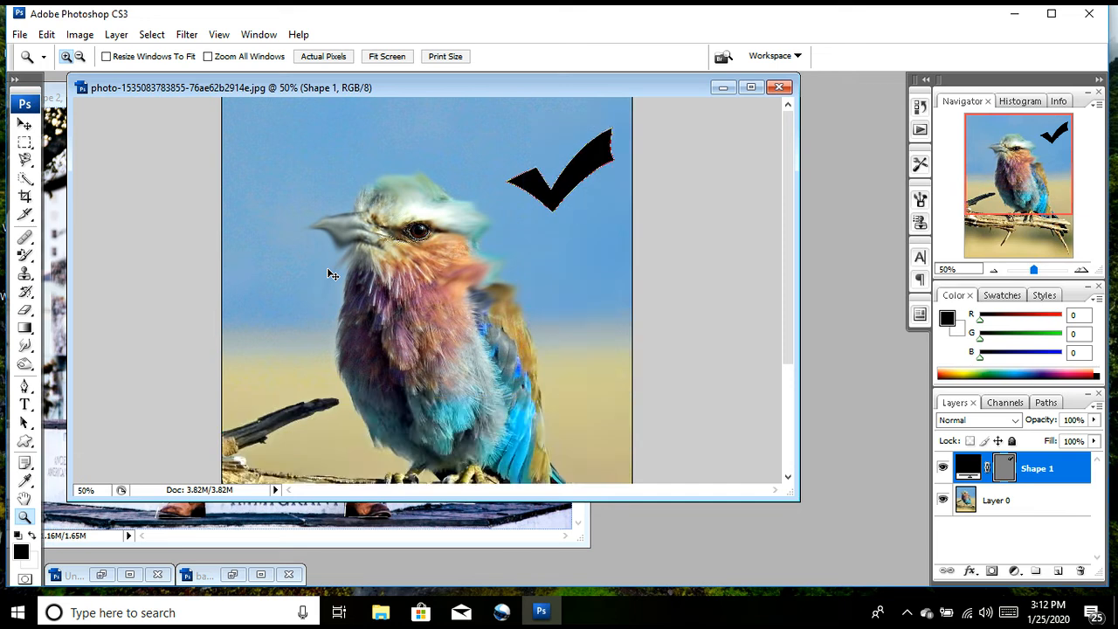
key("ctrl+minus")
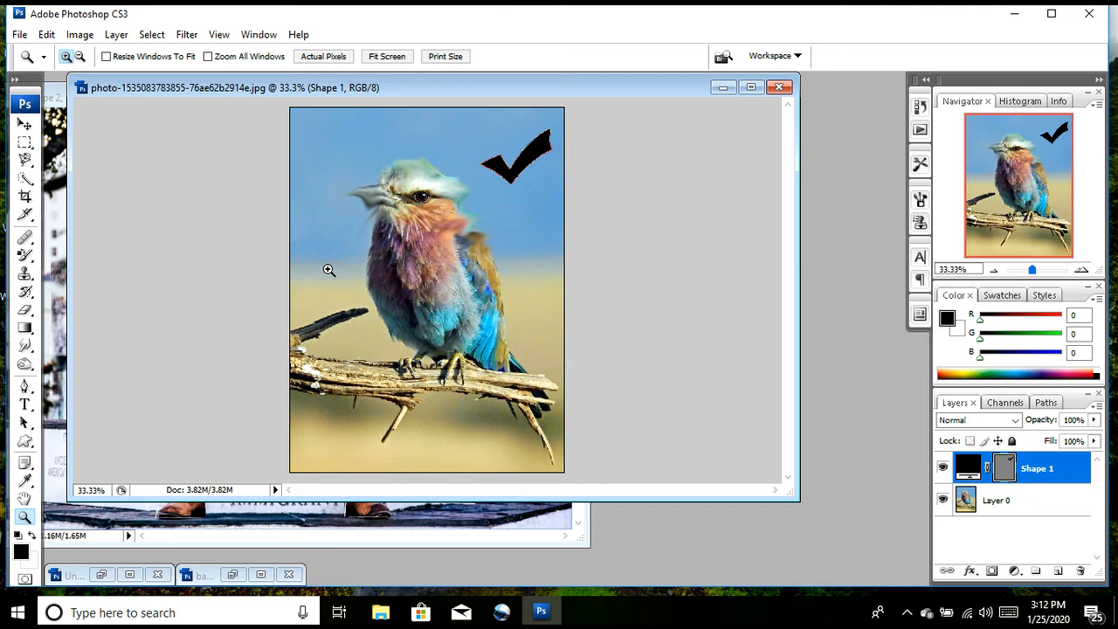
Step: Close the bird photo and test1.png without saving their changes
left_click(779, 87)
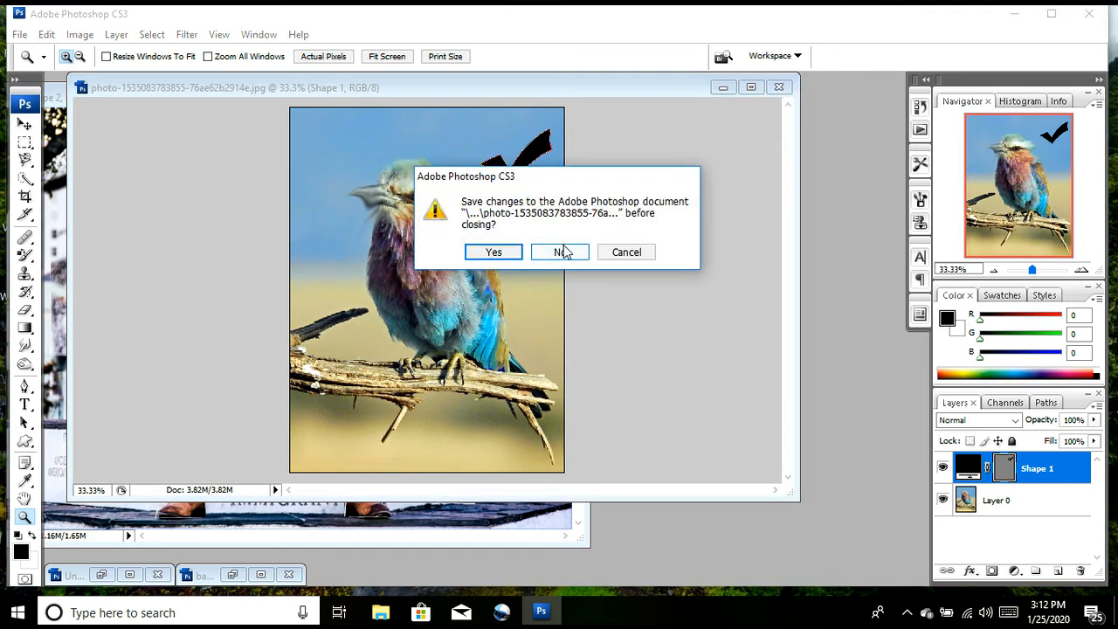
left_click(563, 251)
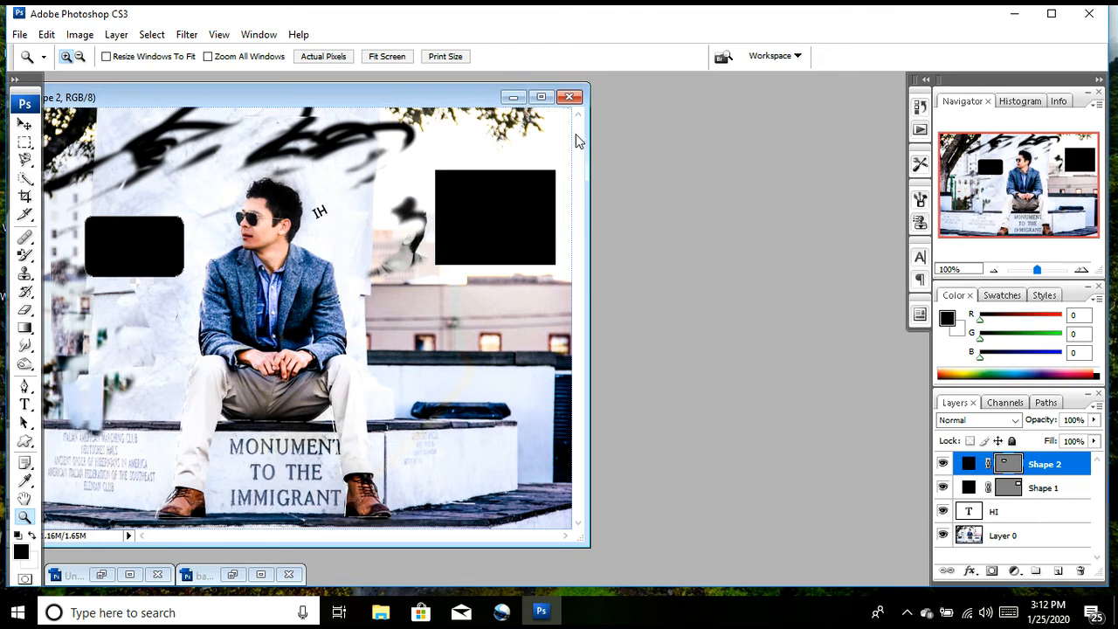
left_click(573, 97)
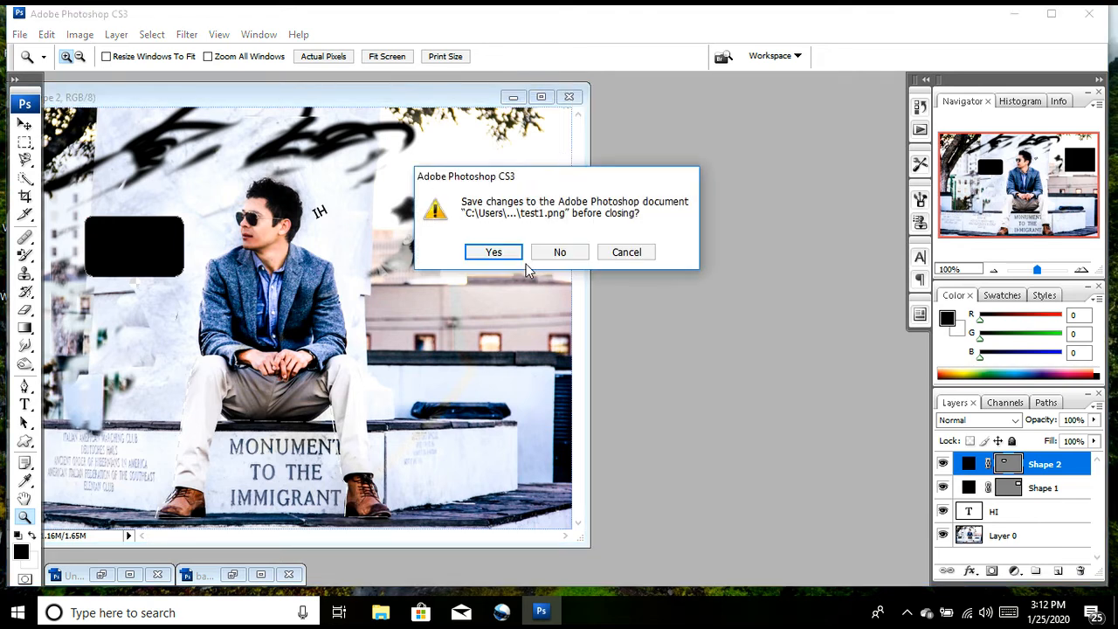
left_click(550, 254)
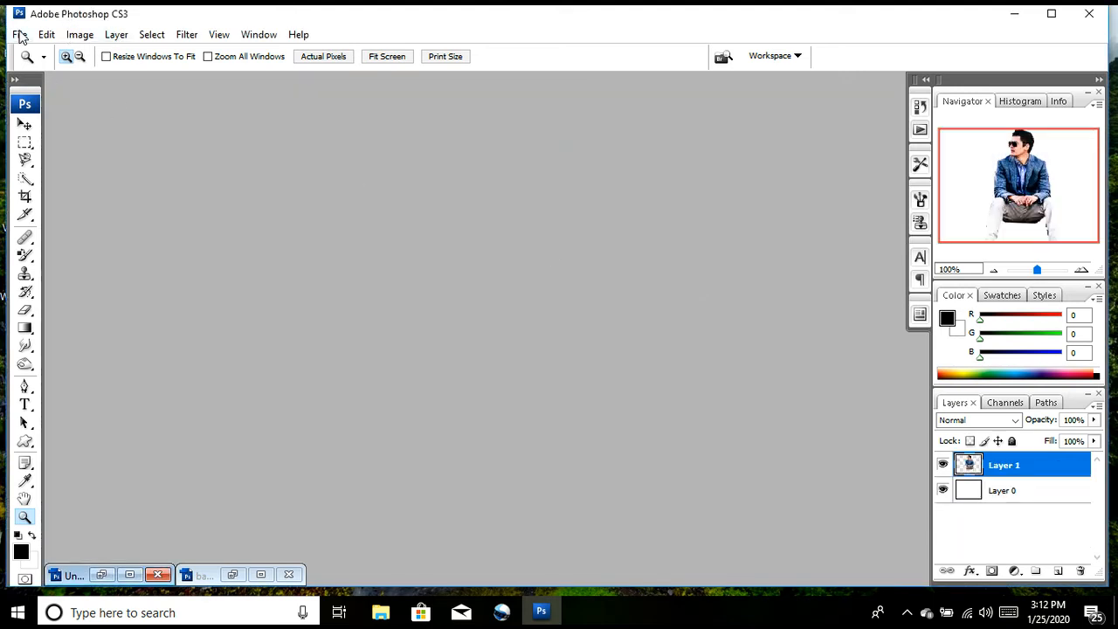
left_click(908, 613)
right_click(925, 581)
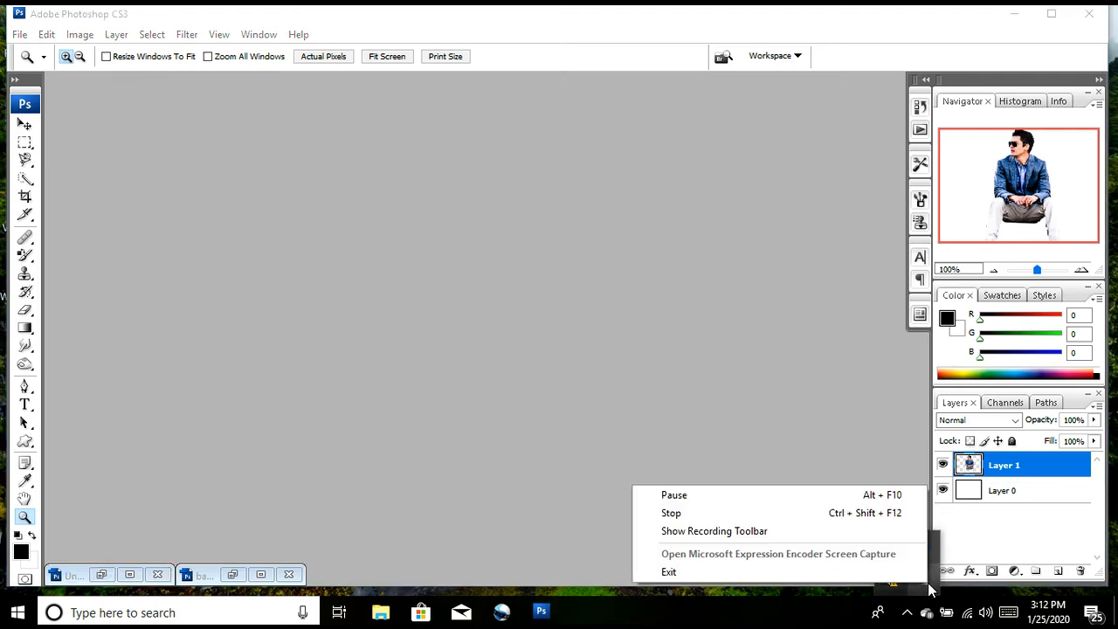
left_click(704, 497)
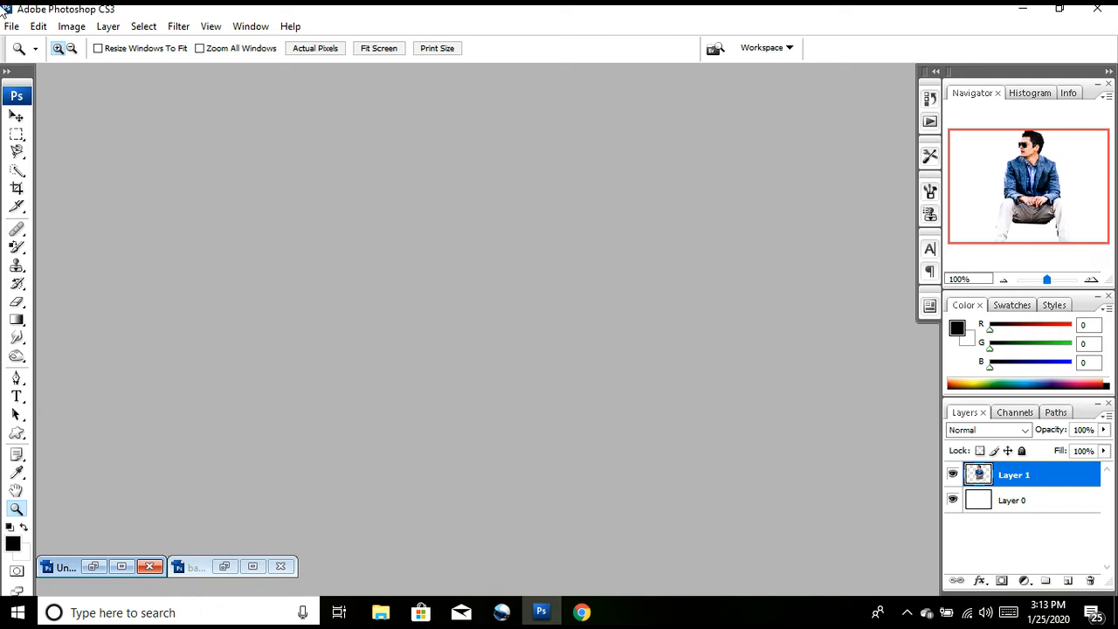
Step: Open the 1-bmw-7-series-730ld-2019-uk-fd-hero-front.jpg photo from the Desktop and convert its locked background into a regular layer
left_click(18, 28)
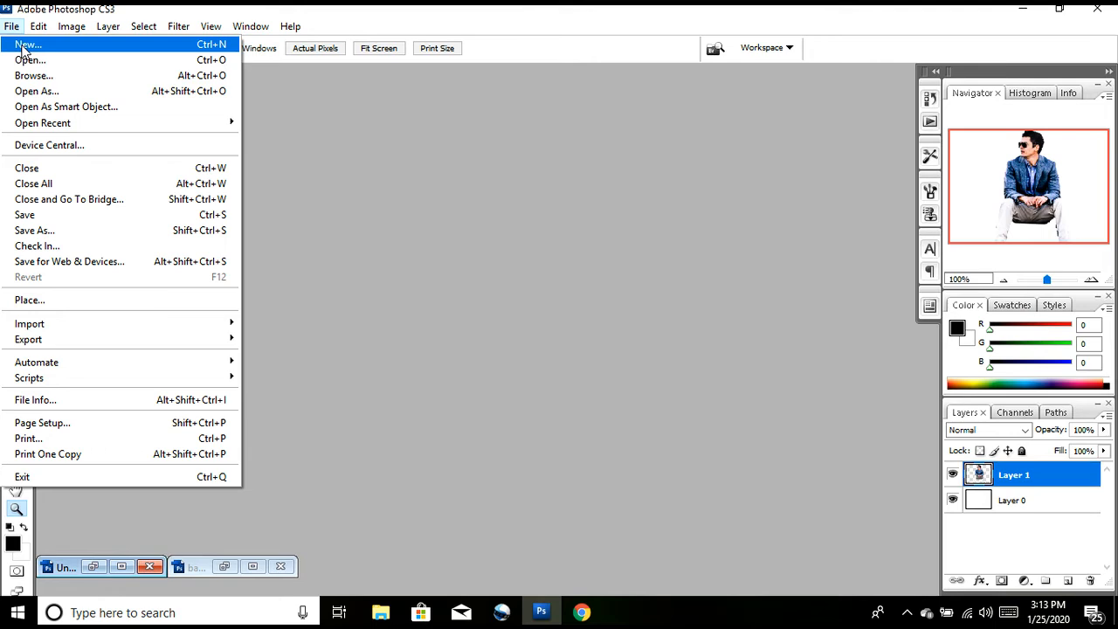
left_click(28, 61)
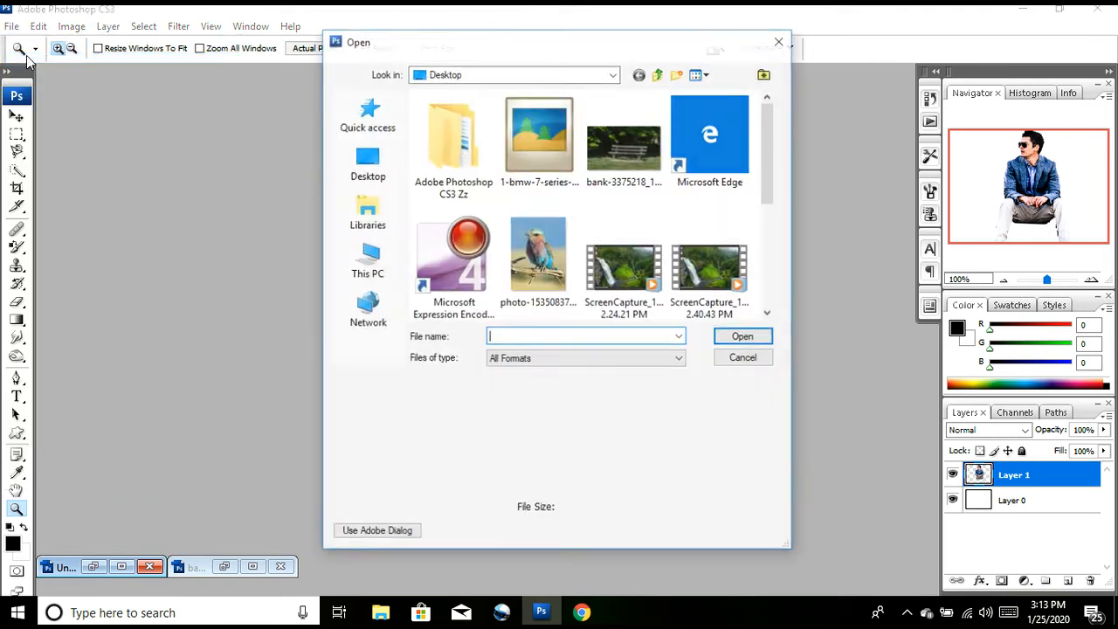
double_click(533, 157)
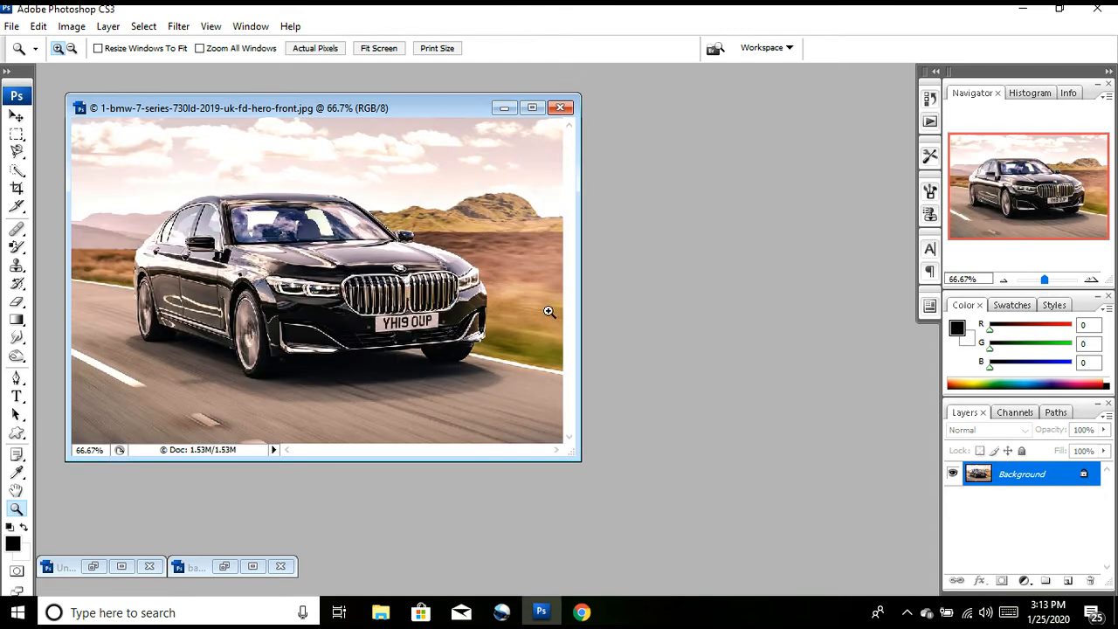
double_click(1083, 476)
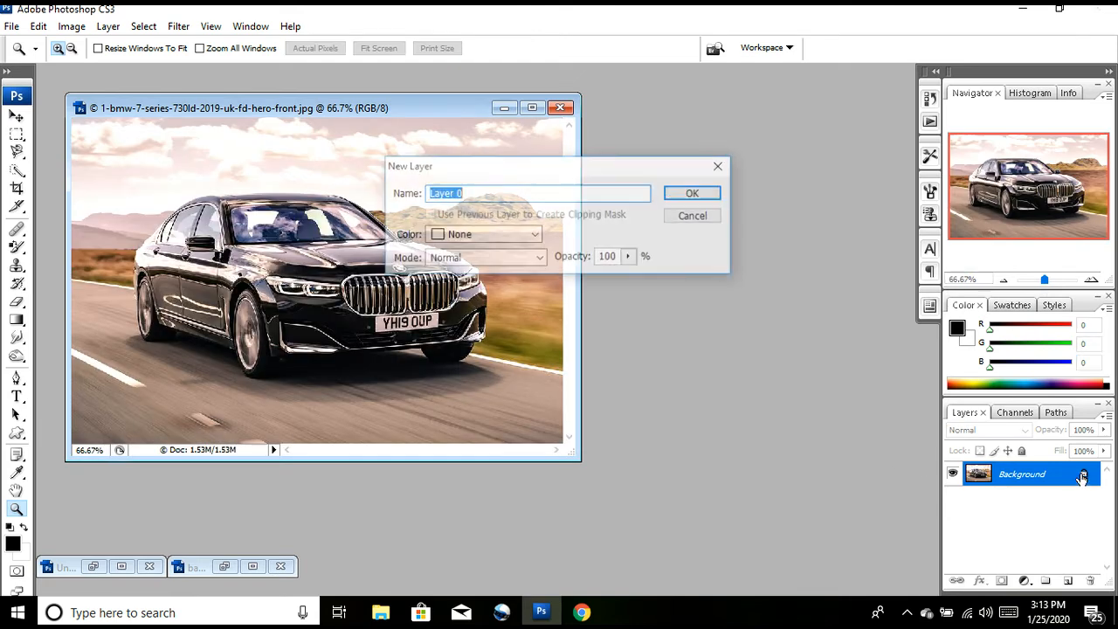
key("Return")
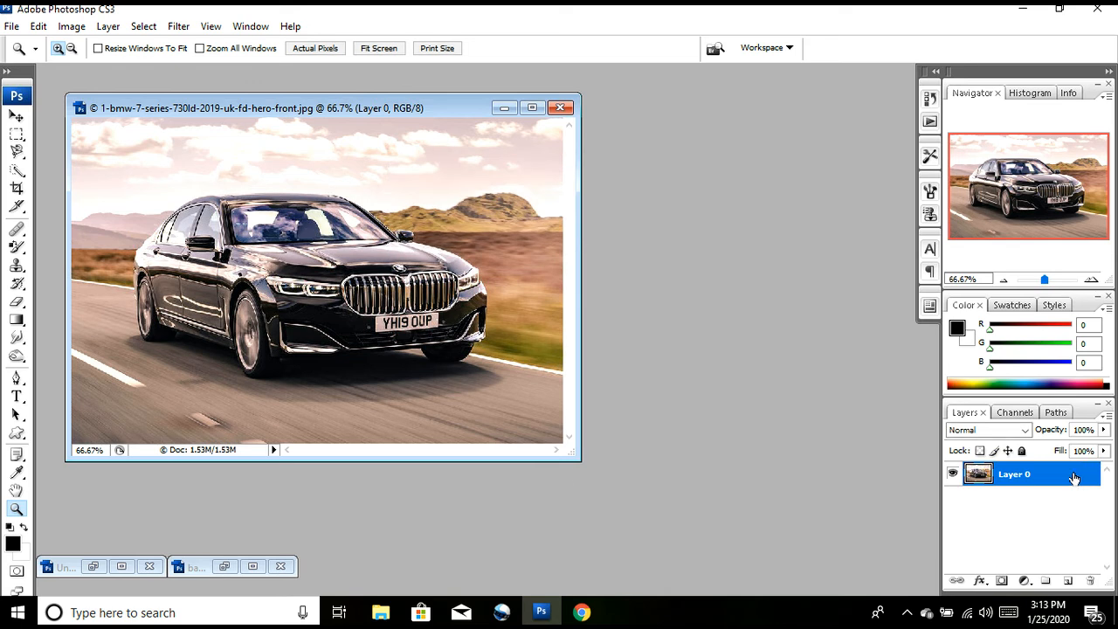
Step: Add a 50-300mm Zoom lens flare at 100% brightness, centred on the headlight beside the car's near front wheel
left_click(177, 28)
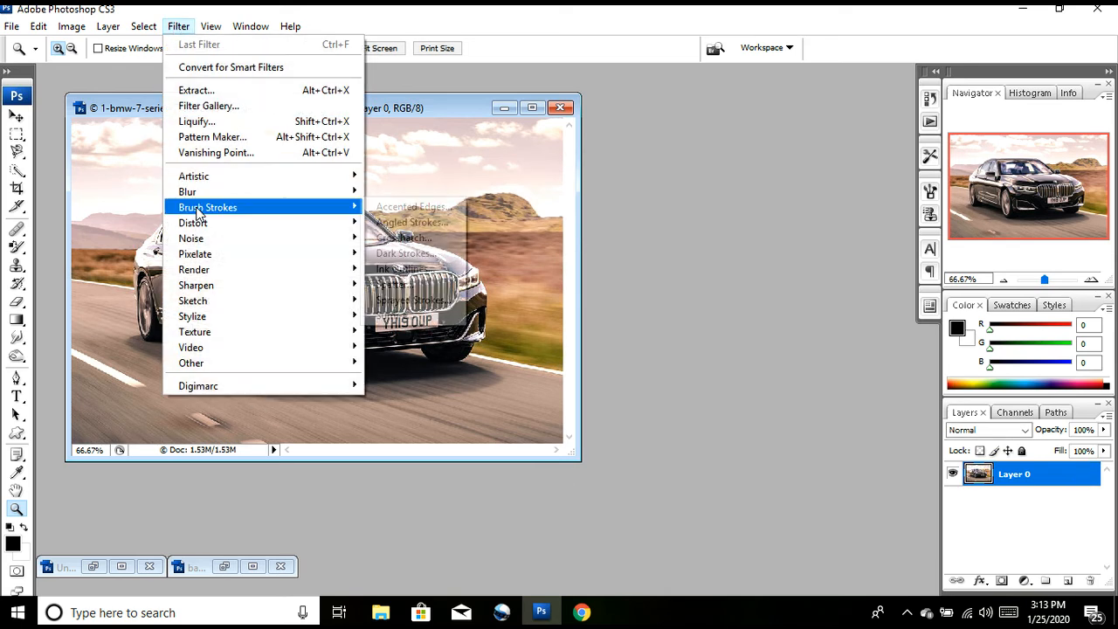
mouse_move(215, 276)
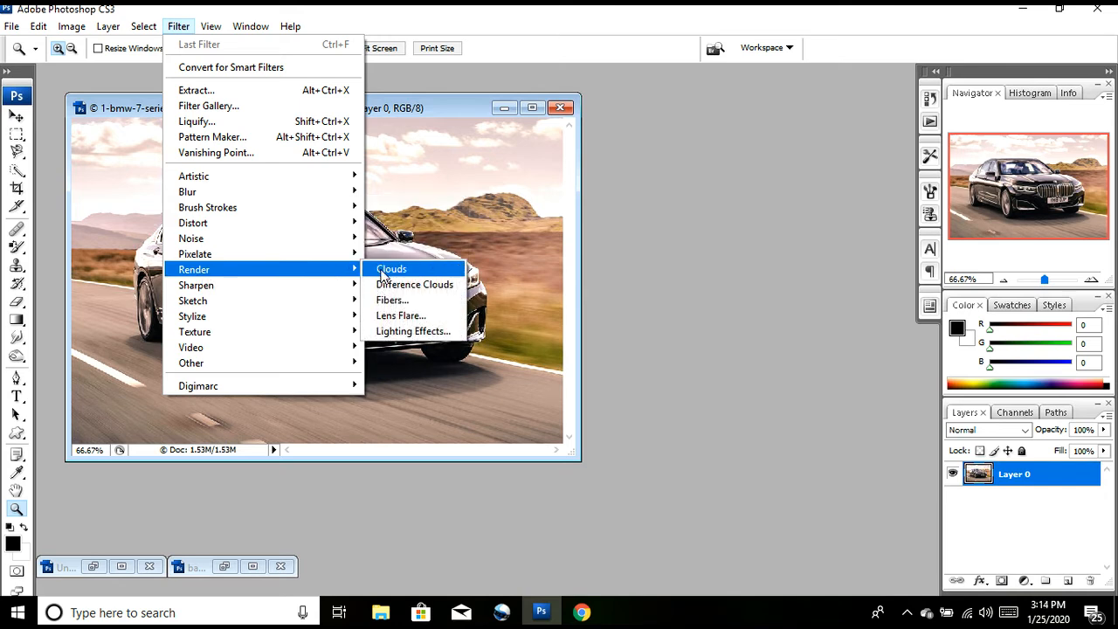
left_click(388, 318)
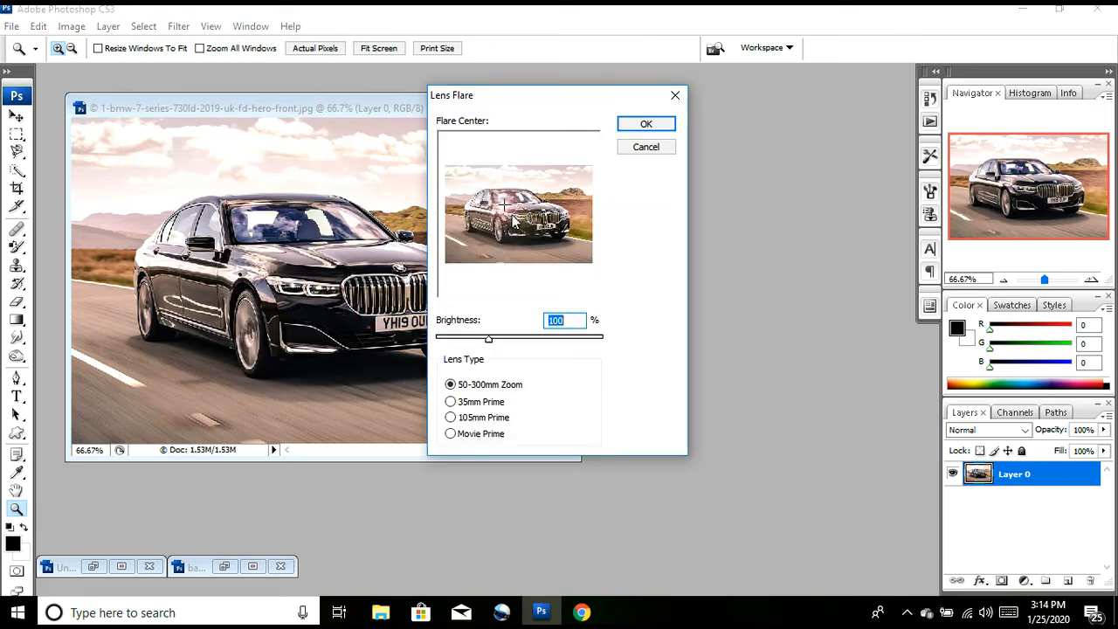
left_click(512, 216)
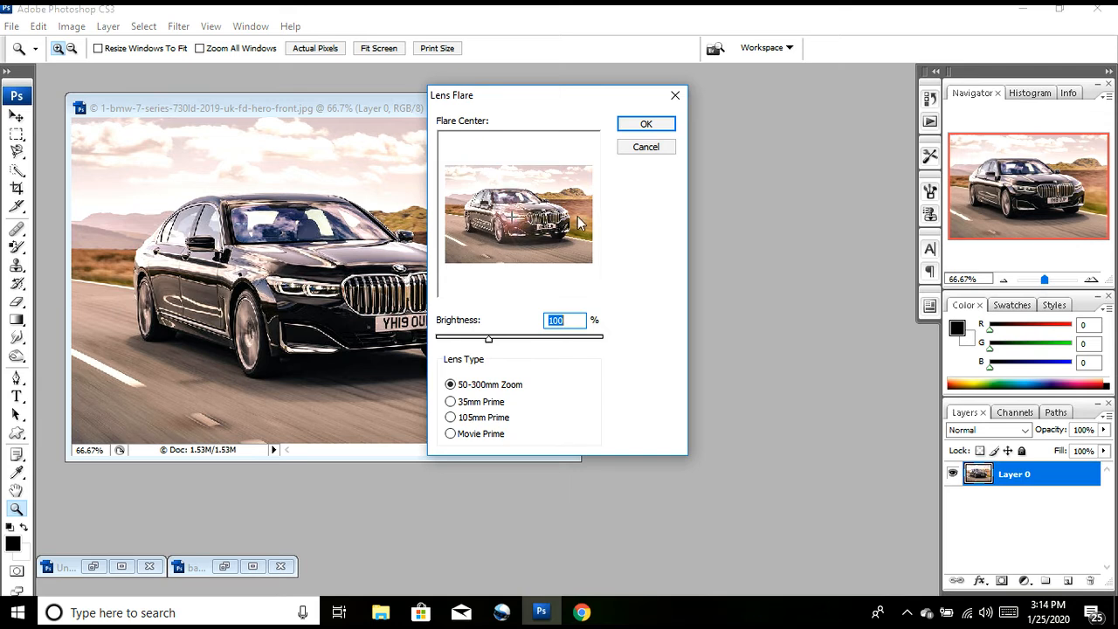
left_click(645, 124)
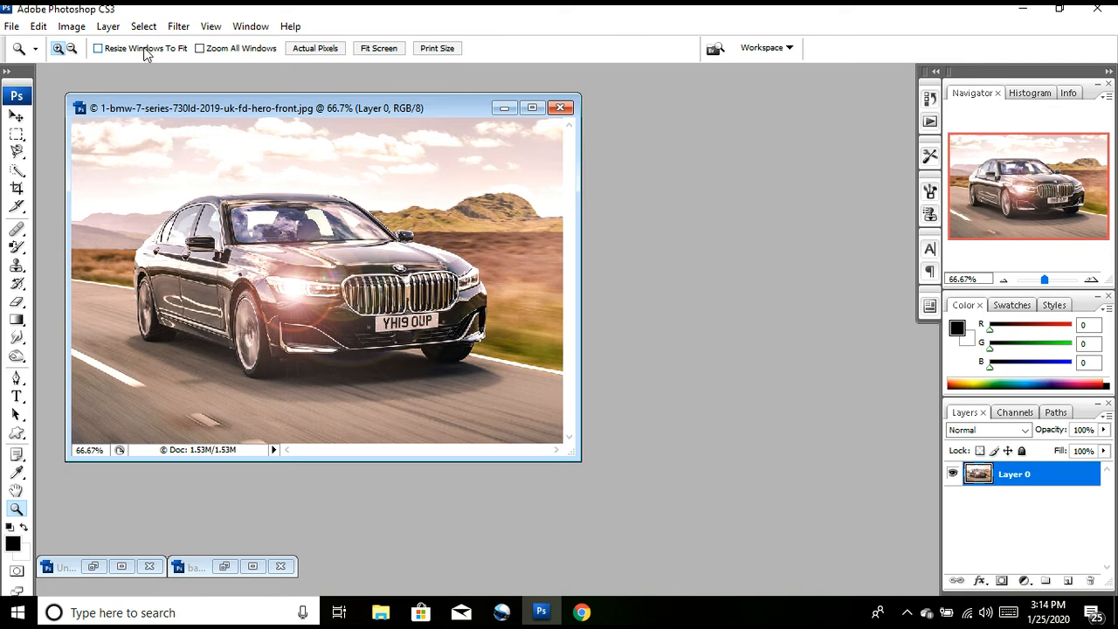
Step: Add a second 50-300mm Zoom lens flare at 100% brightness on the car's other headlight
left_click(183, 26)
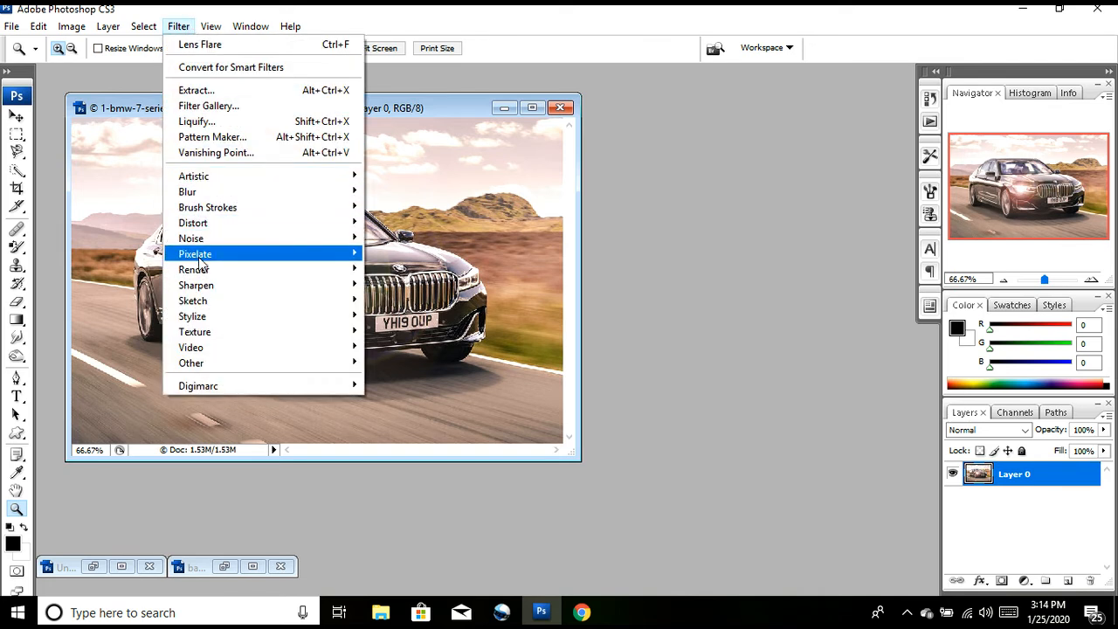
mouse_move(203, 271)
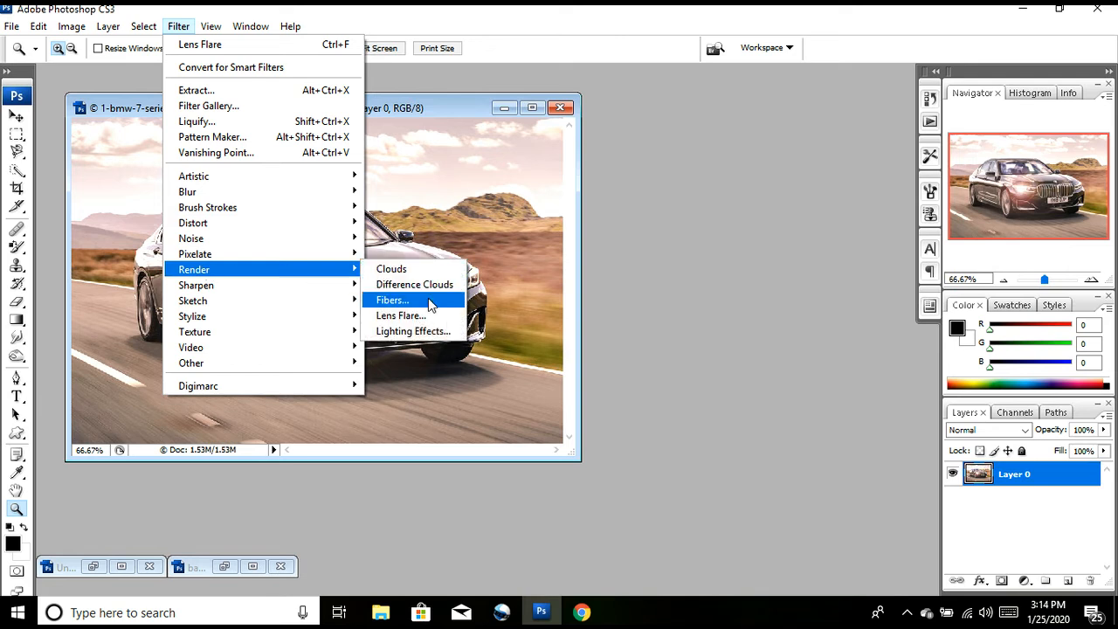
left_click(399, 316)
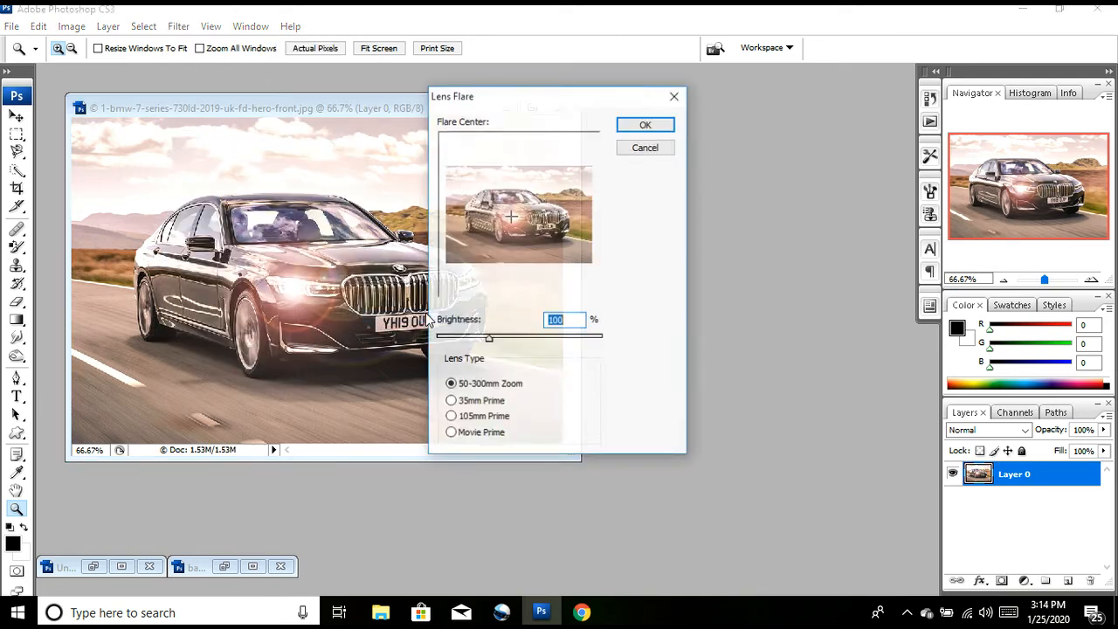
left_click(566, 214)
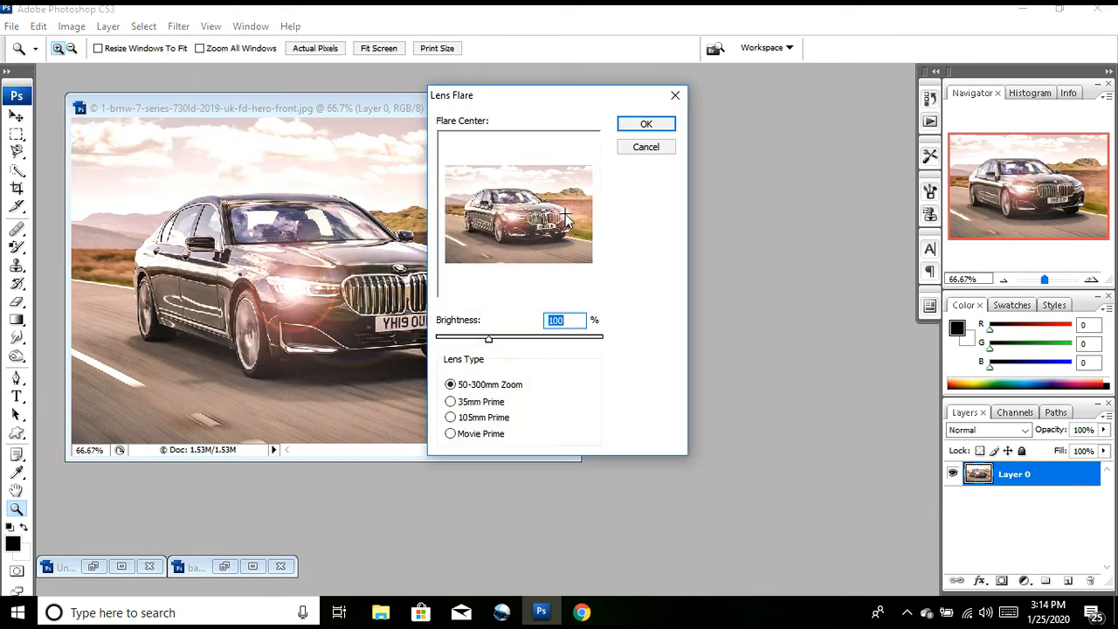
left_click(638, 125)
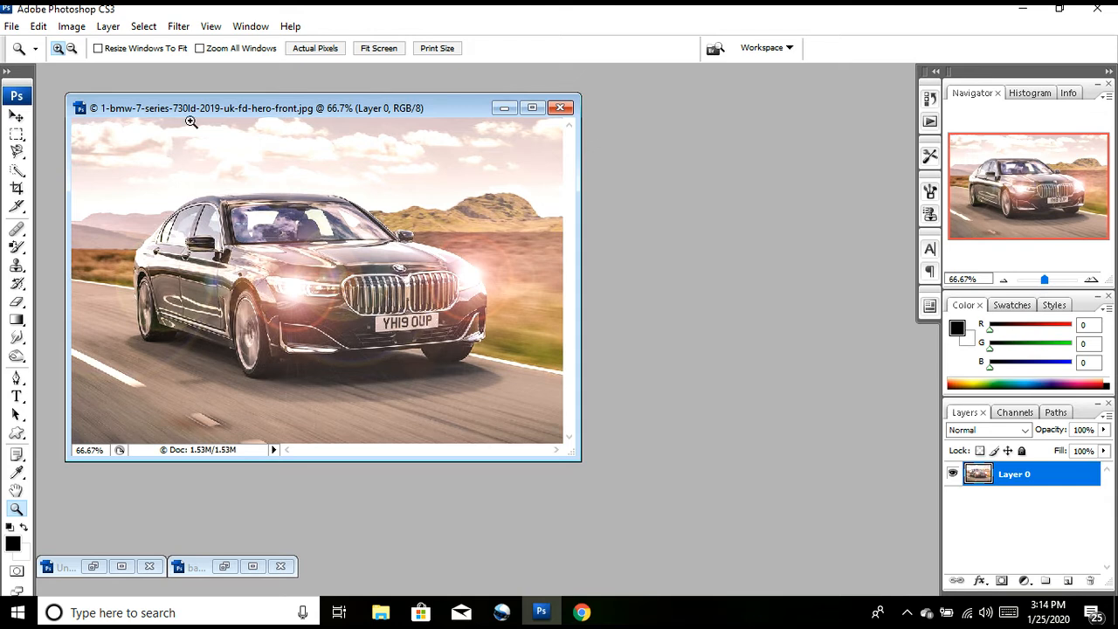
left_click(178, 26)
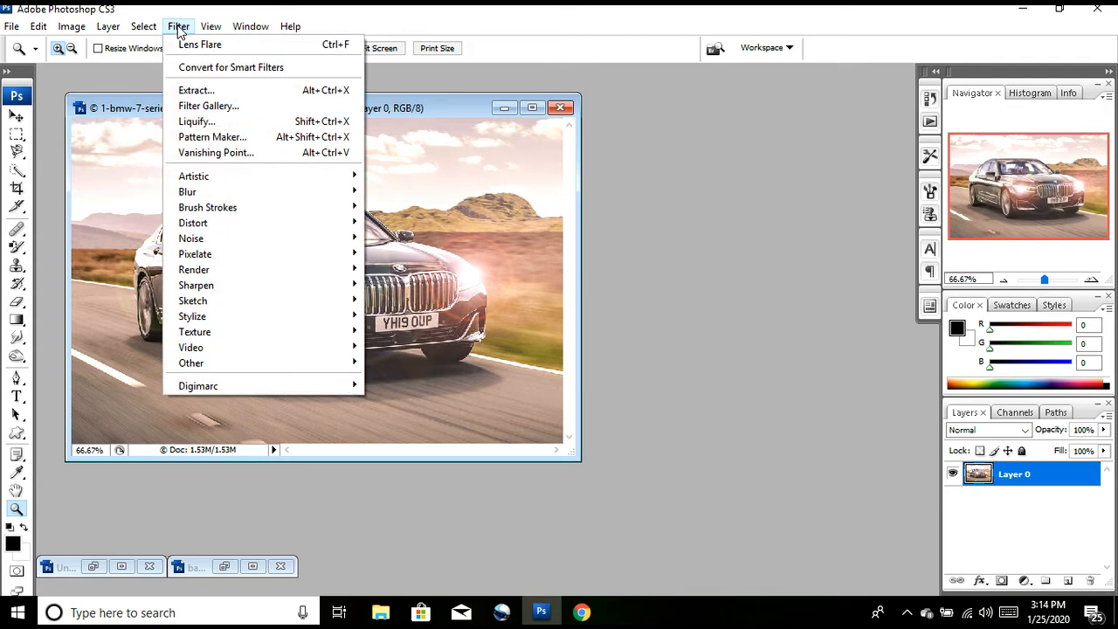
mouse_move(214, 183)
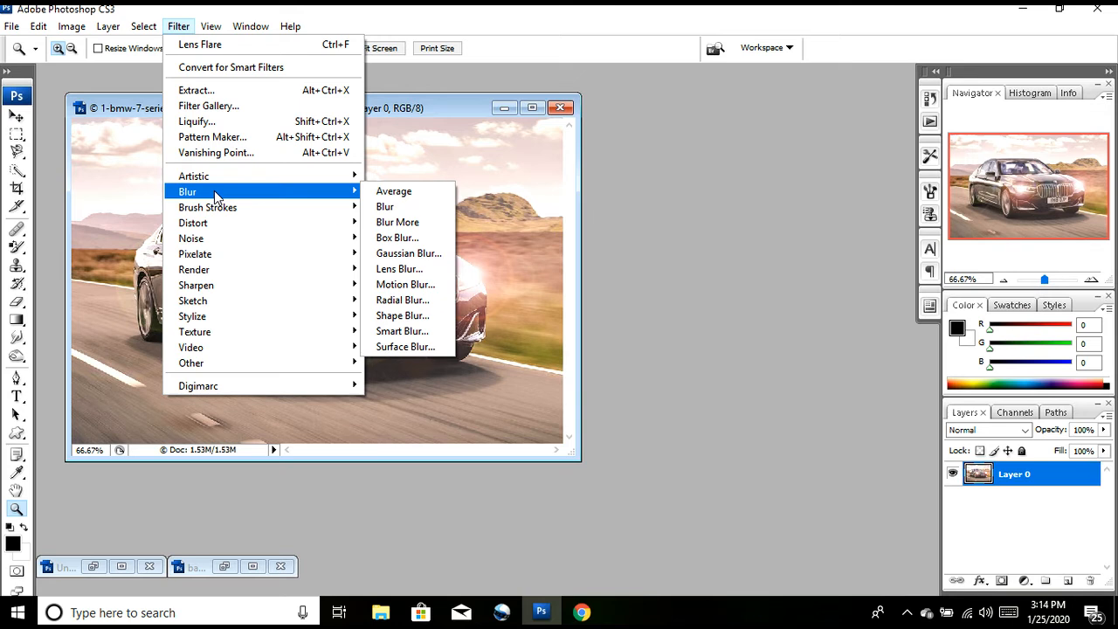
left_click(456, 145)
left_click(457, 146)
left_click(175, 34)
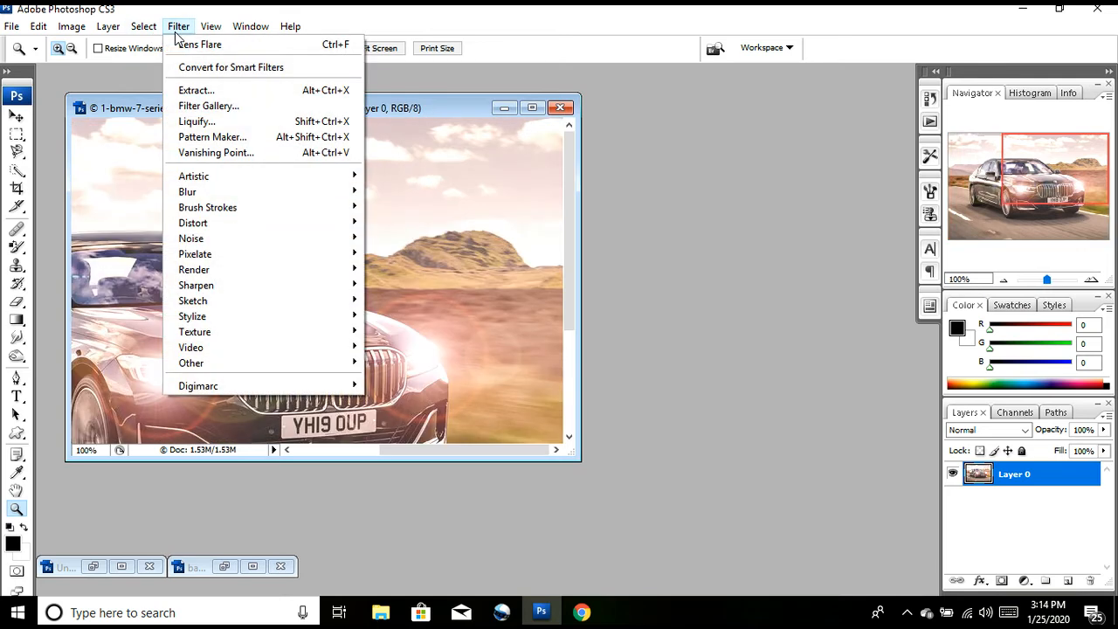
left_click(400, 111)
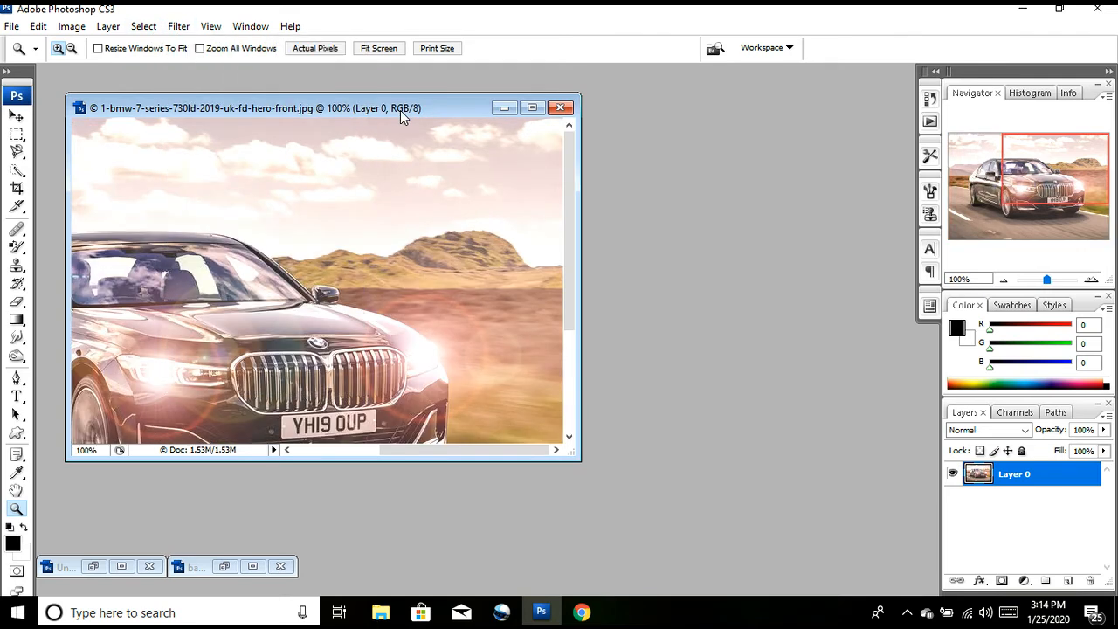
key("ctrl+minus")
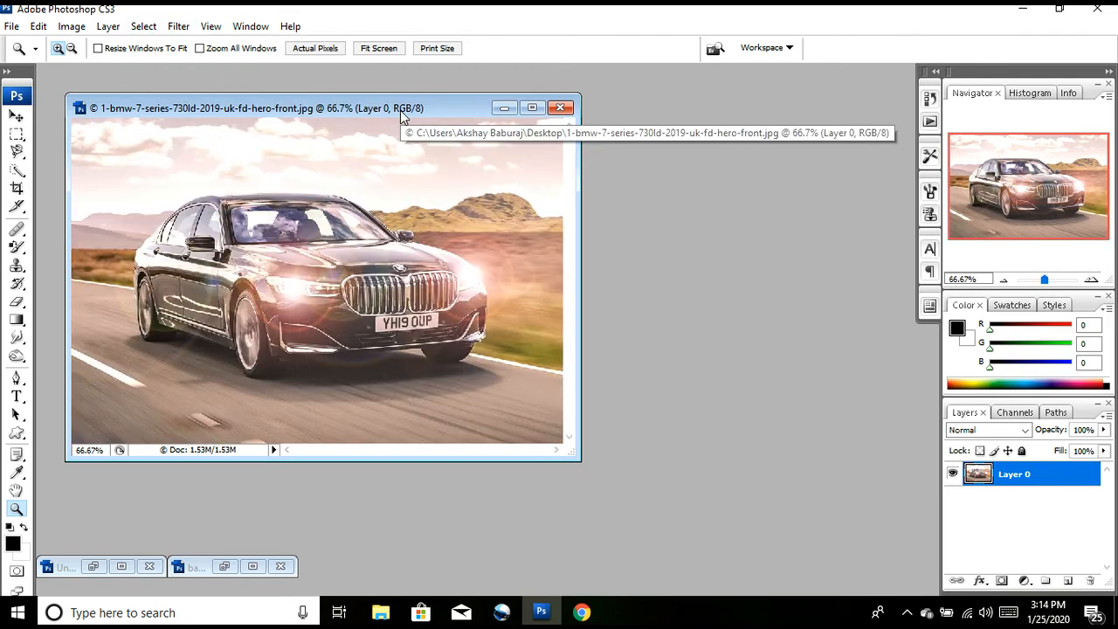
Step: Try a Gaussian Blur on the whole car photo, previewing radii of 10 and 3 pixels
left_click(177, 27)
mouse_move(277, 225)
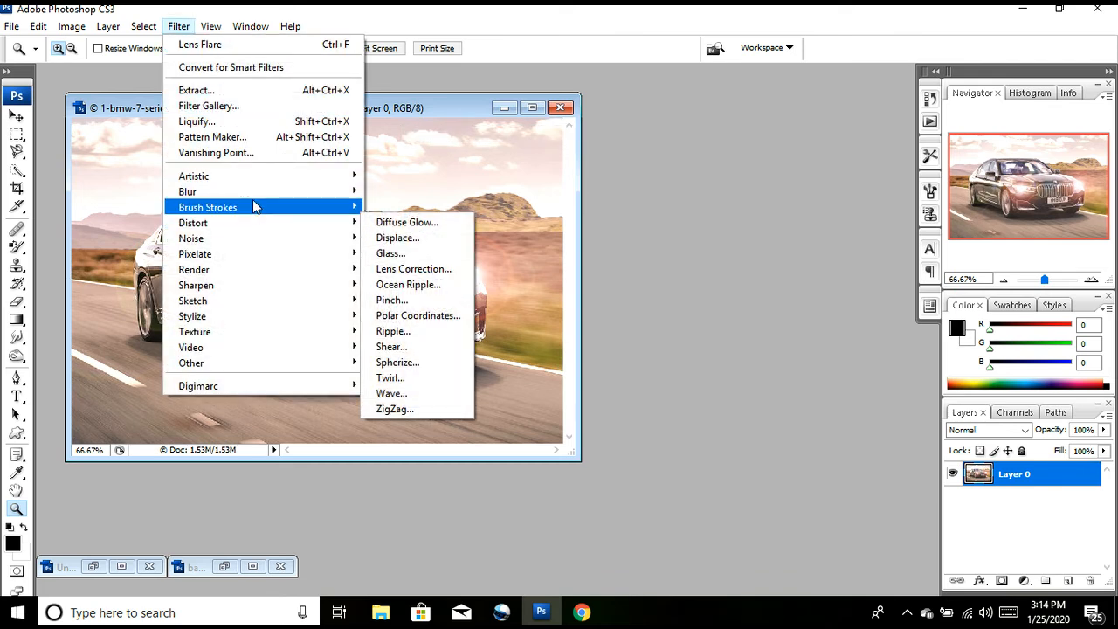
mouse_move(262, 191)
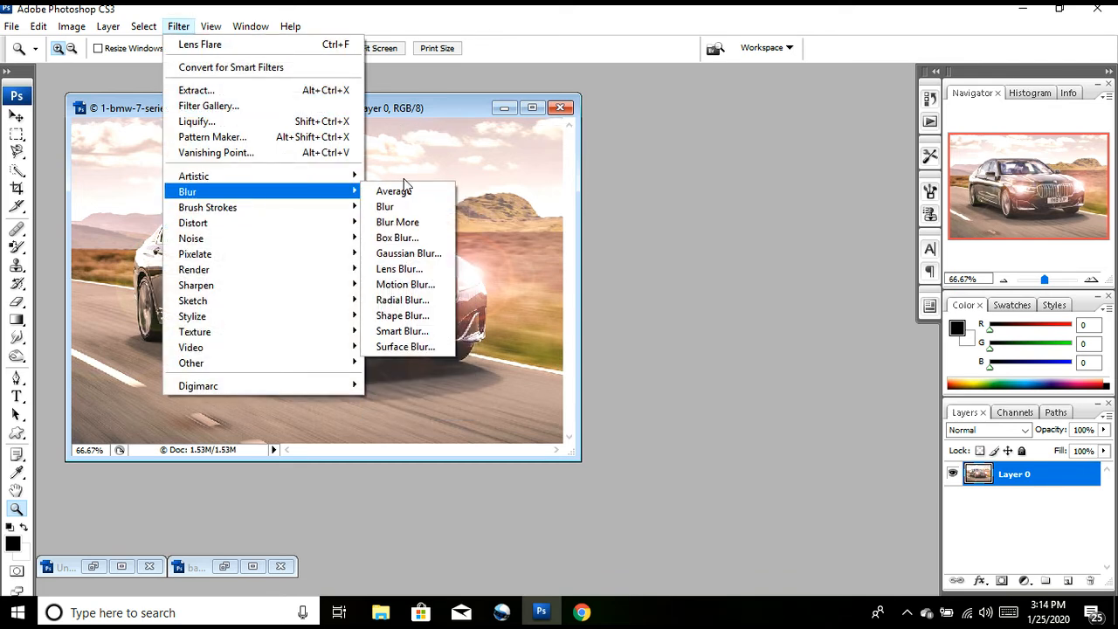
left_click(405, 252)
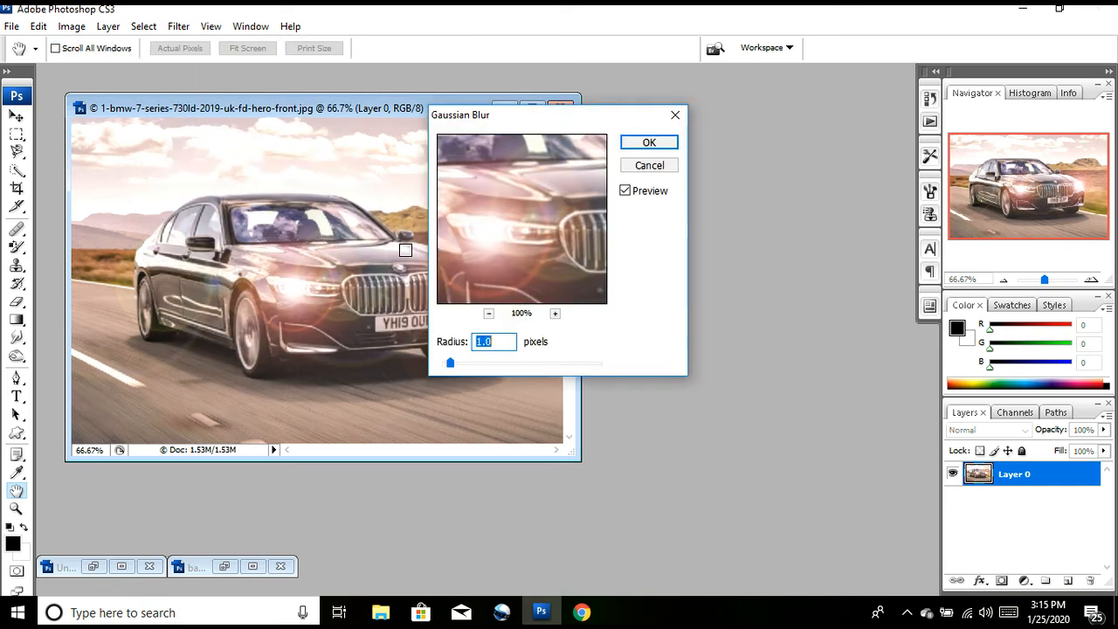
left_click(488, 313)
left_click(489, 313)
left_click(489, 313)
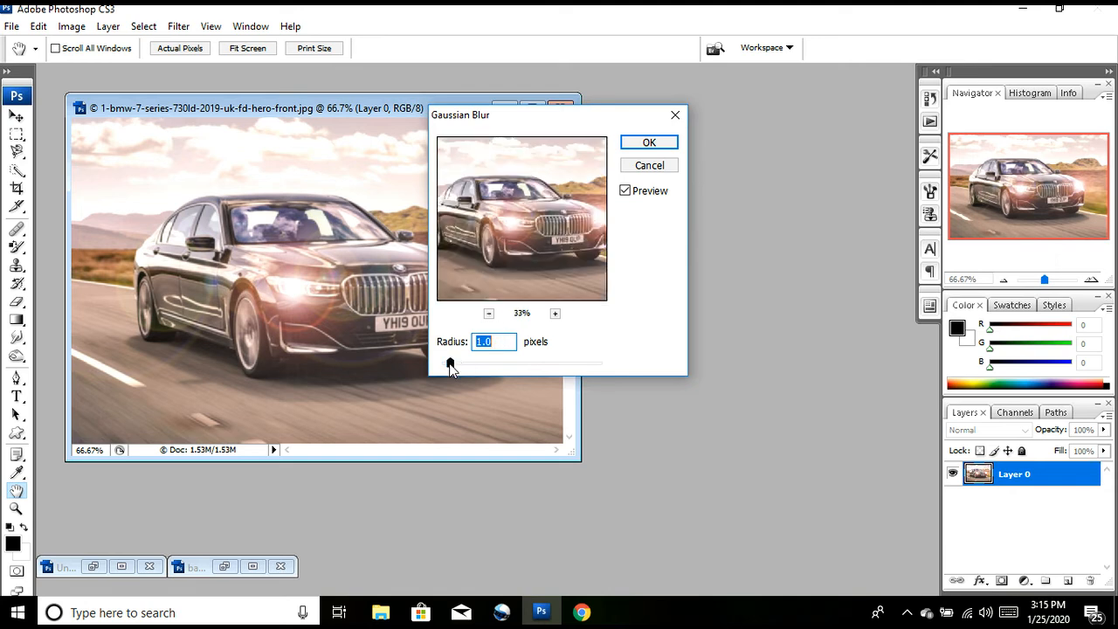
left_click_drag(450, 364, 507, 365)
left_click_drag(562, 127, 773, 168)
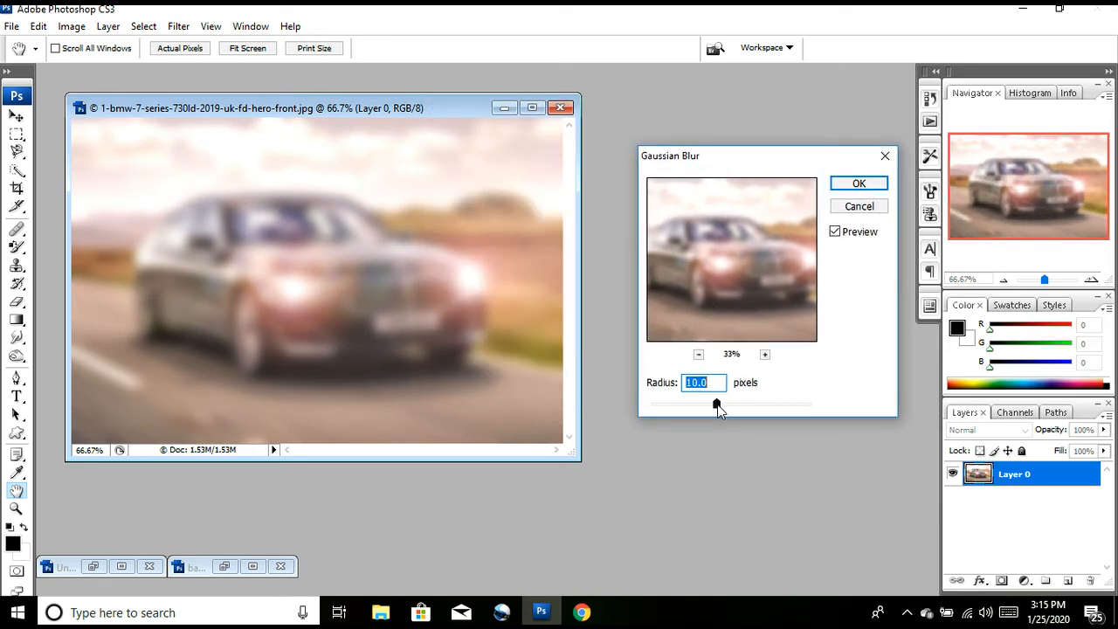
mouse_move(691, 404)
left_mouse_down()
mouse_move(656, 406)
mouse_move(738, 406)
mouse_move(677, 406)
left_mouse_up()
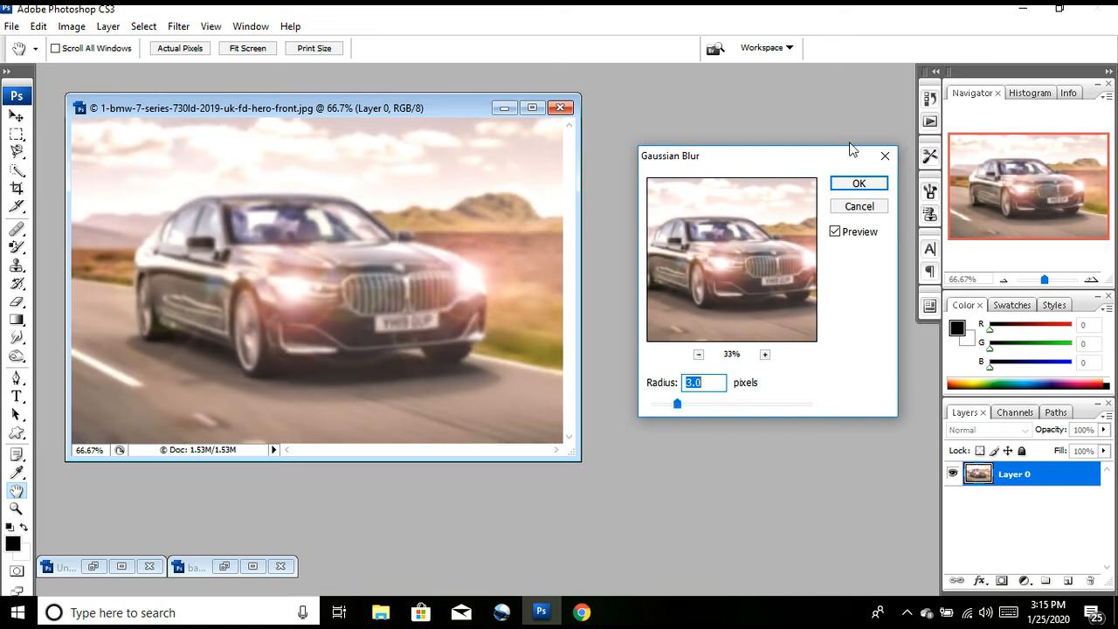
left_click(857, 206)
key("z")
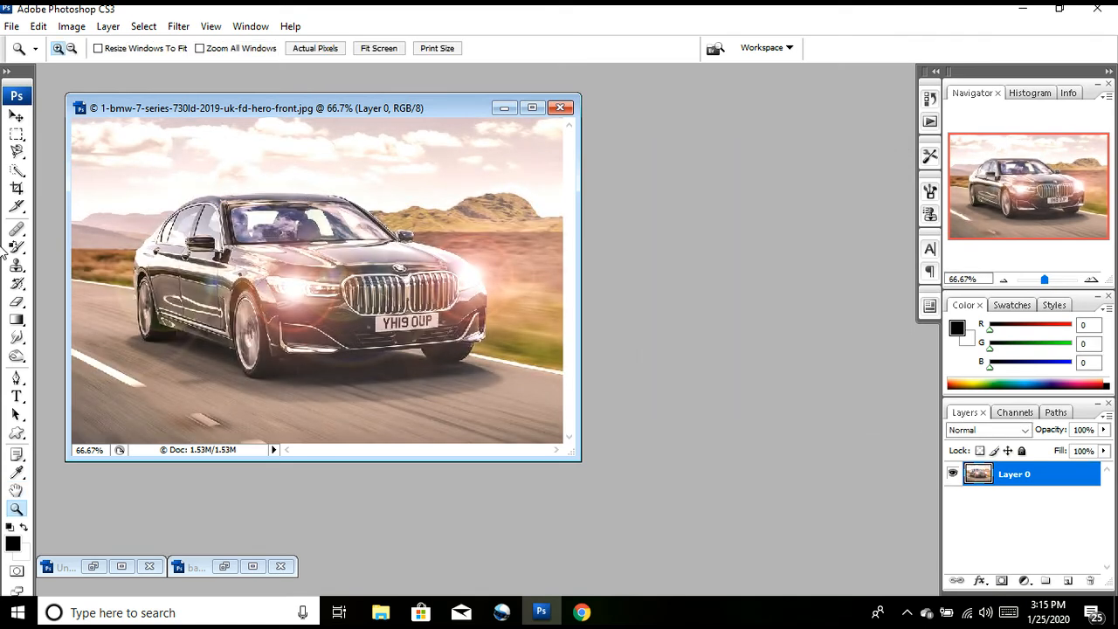
Step: Select the background above the road with the Polygonal Lasso, following the car's roof, mirror and front edge
left_click_drag(16, 152, 65, 168)
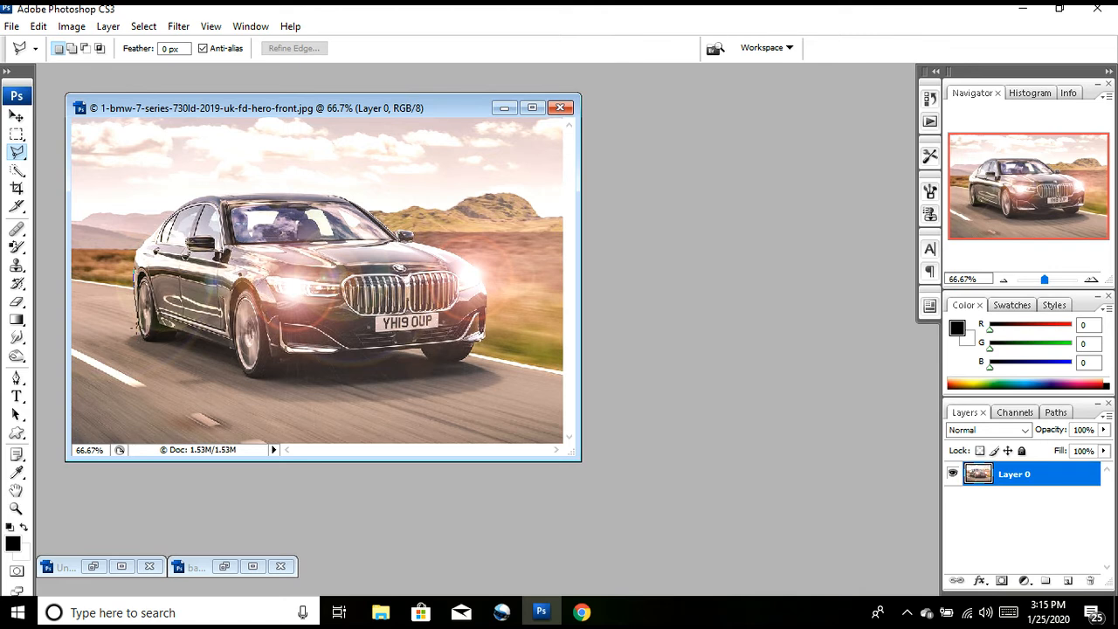
left_click(137, 323)
double_click(101, 288)
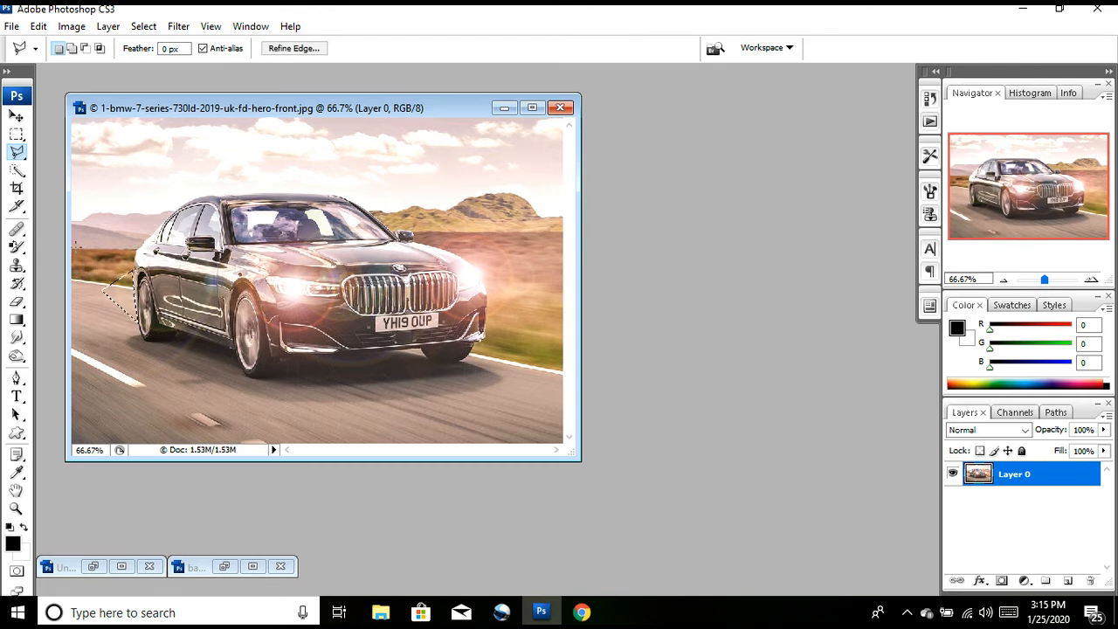
left_click(72, 248)
left_click(136, 249)
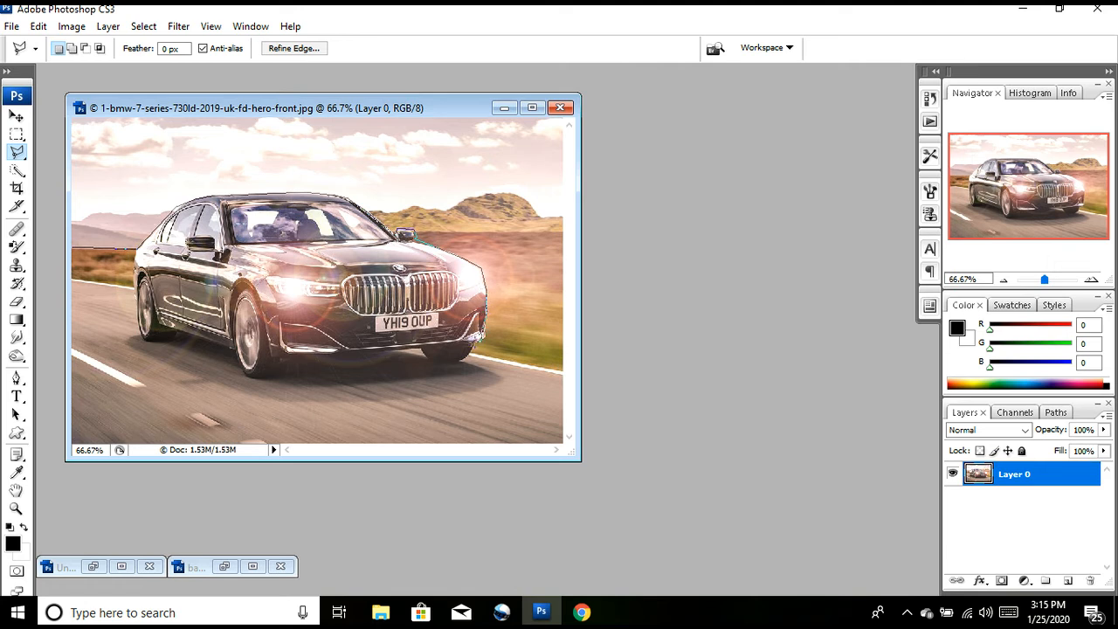
left_click(475, 351)
left_click(69, 248)
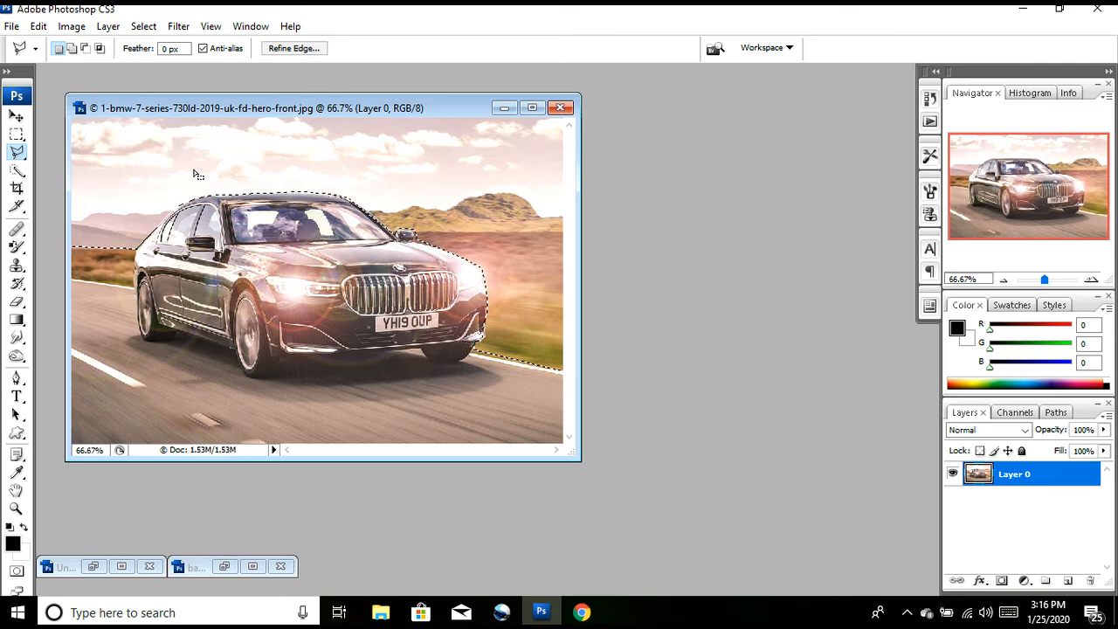
Step: Apply a strong Gaussian Blur to the selected background, raising the radius beyond 22.3 pixels
left_click(179, 27)
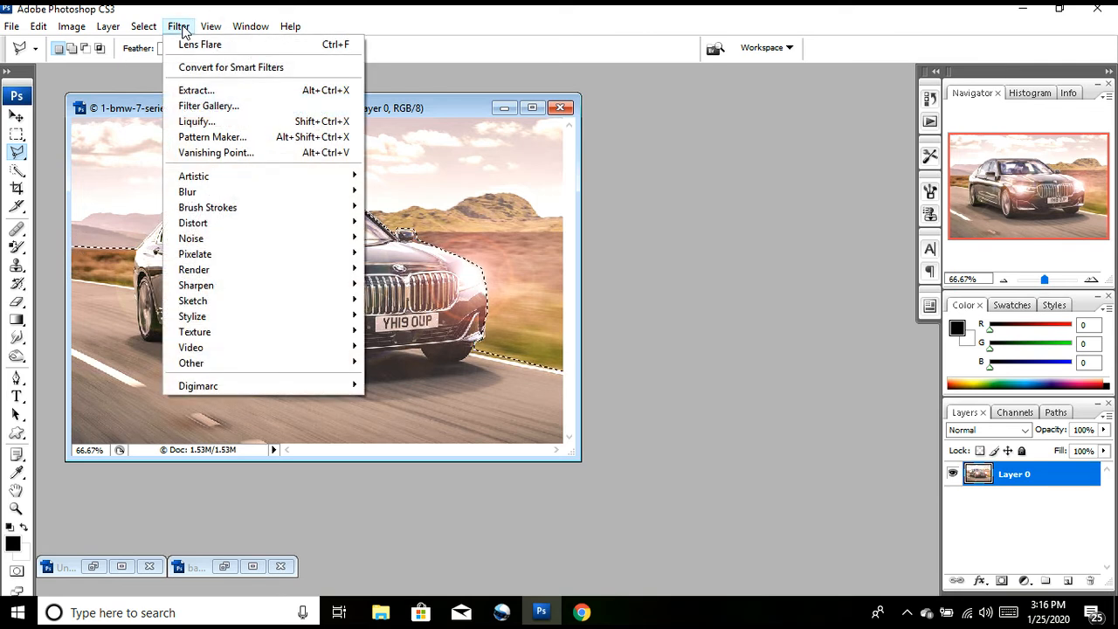
mouse_move(288, 192)
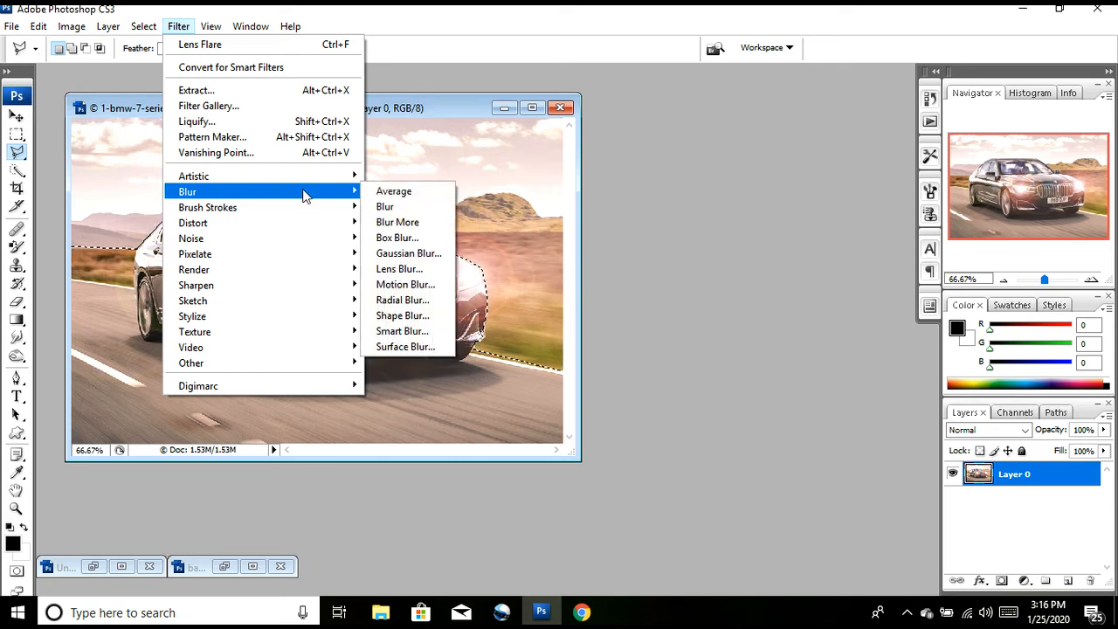
left_click(428, 253)
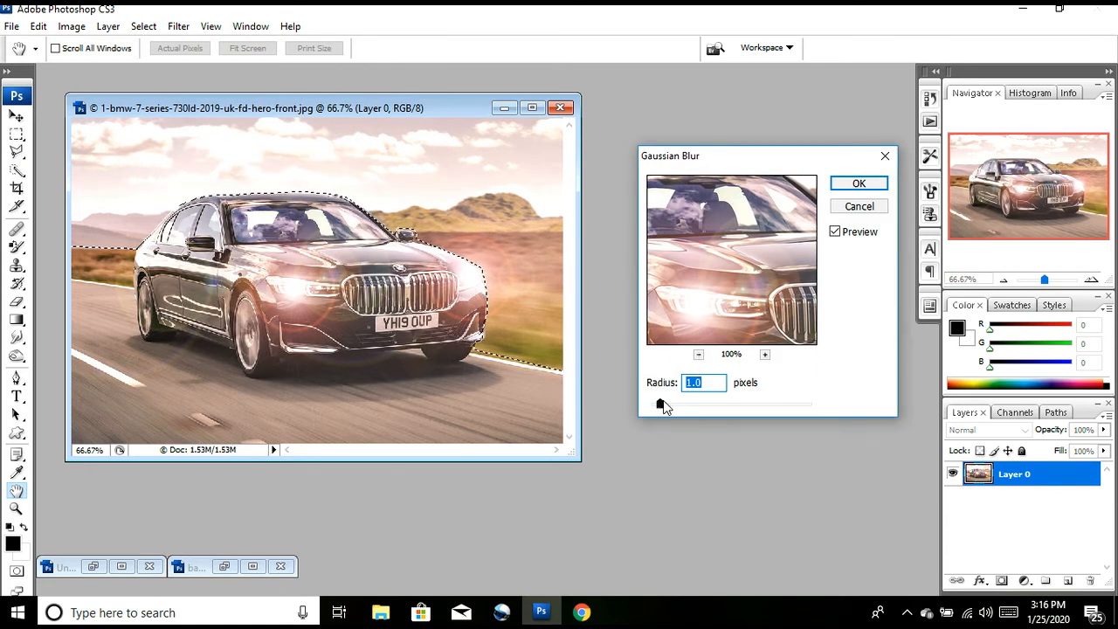
left_click_drag(660, 407, 729, 409)
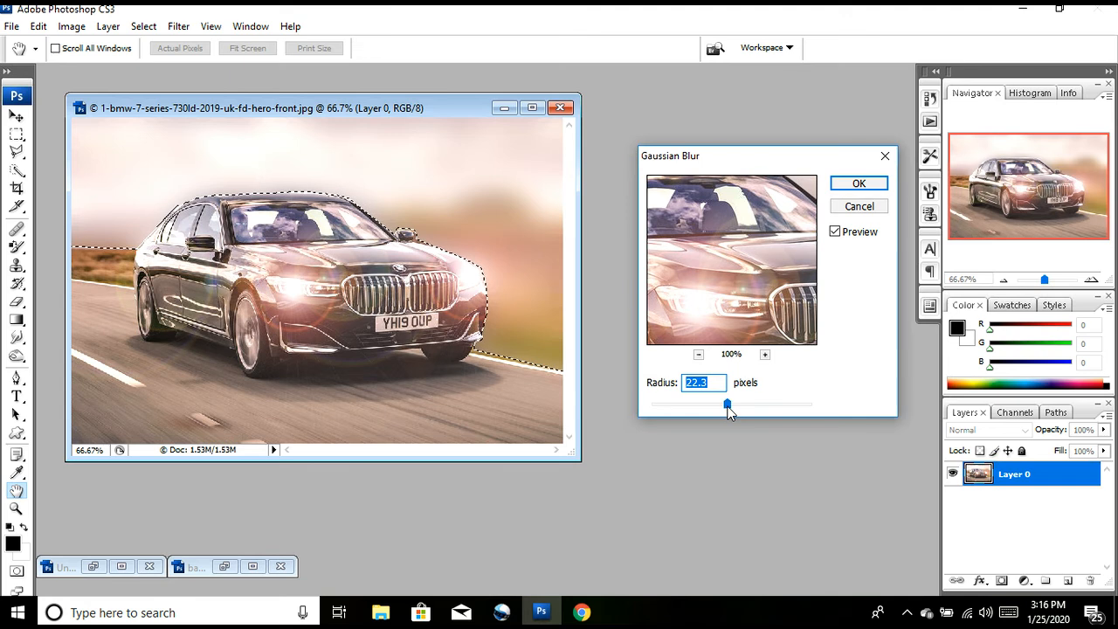
left_click_drag(729, 409, 763, 411)
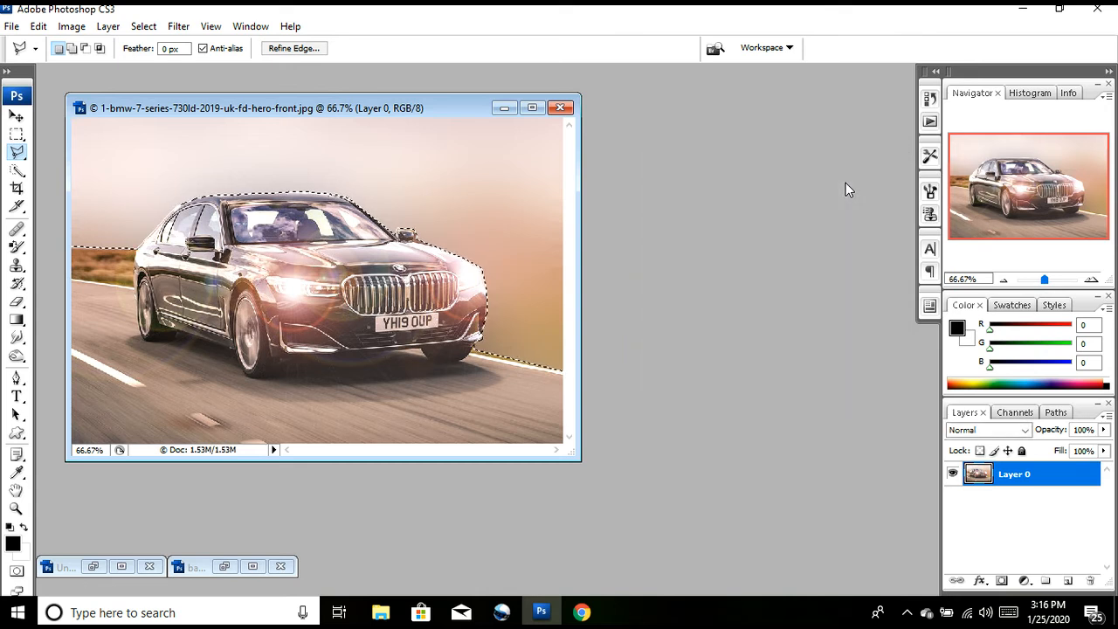
left_click(179, 27)
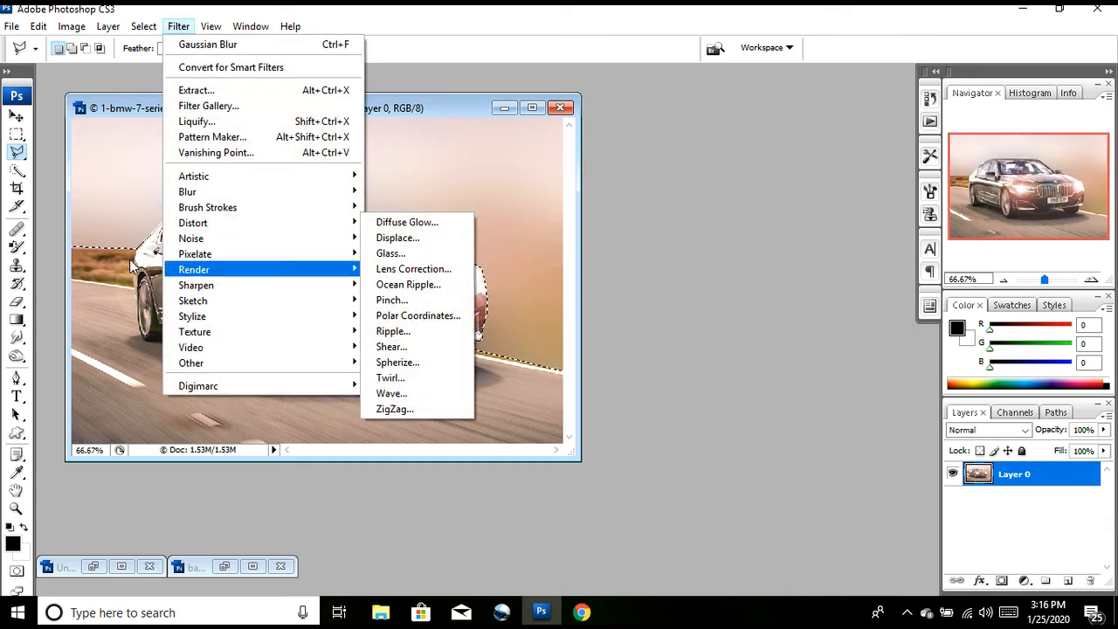
mouse_move(245, 273)
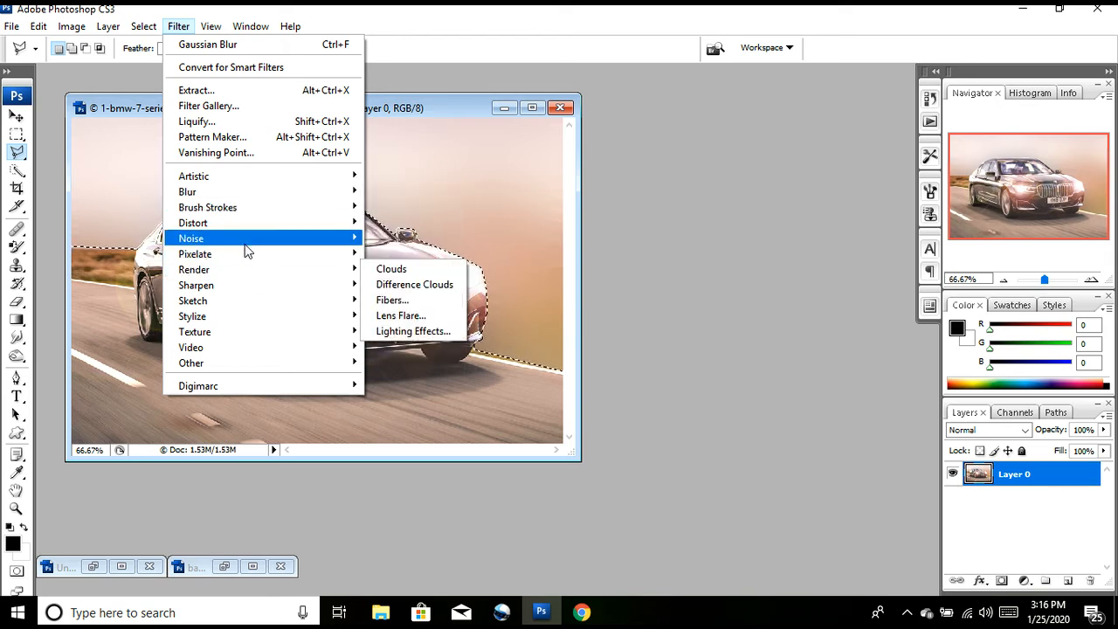
mouse_move(243, 236)
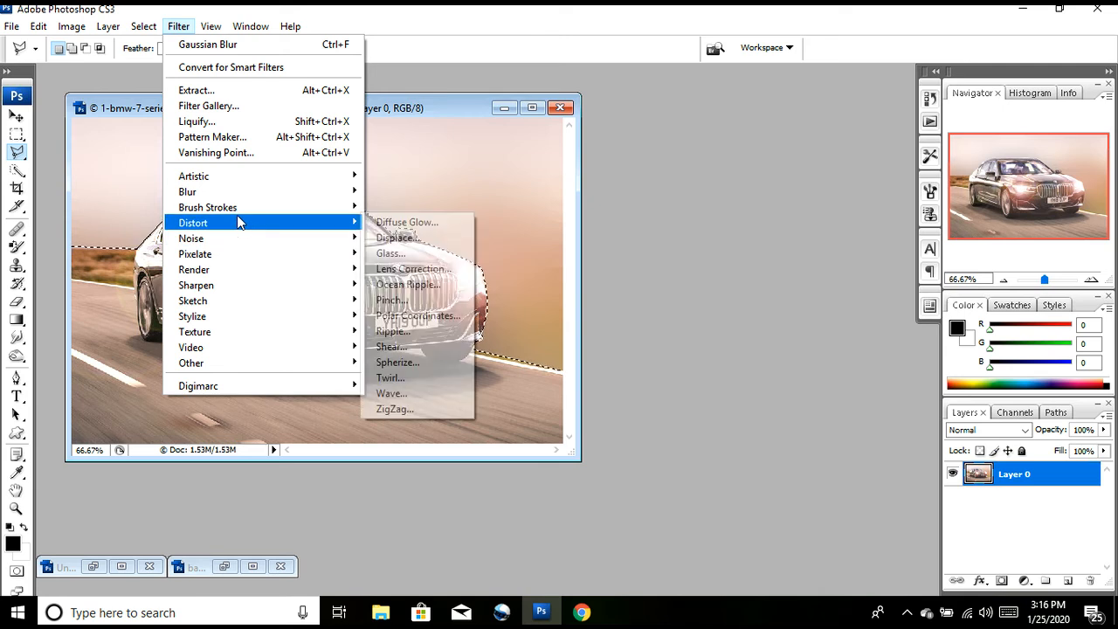
mouse_move(233, 180)
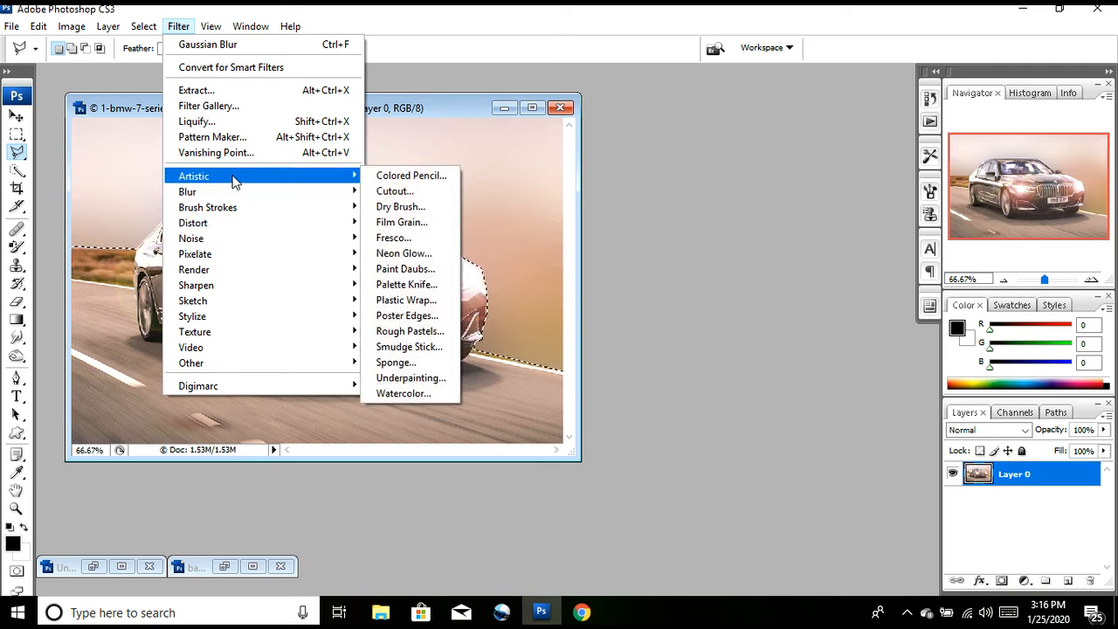
mouse_move(347, 182)
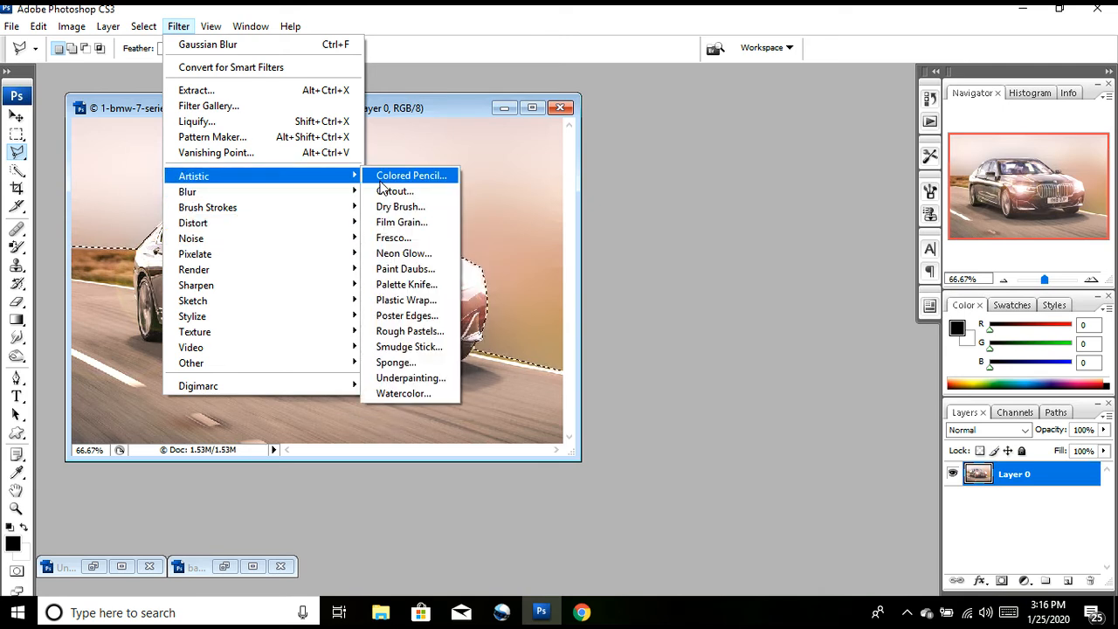
left_click(389, 176)
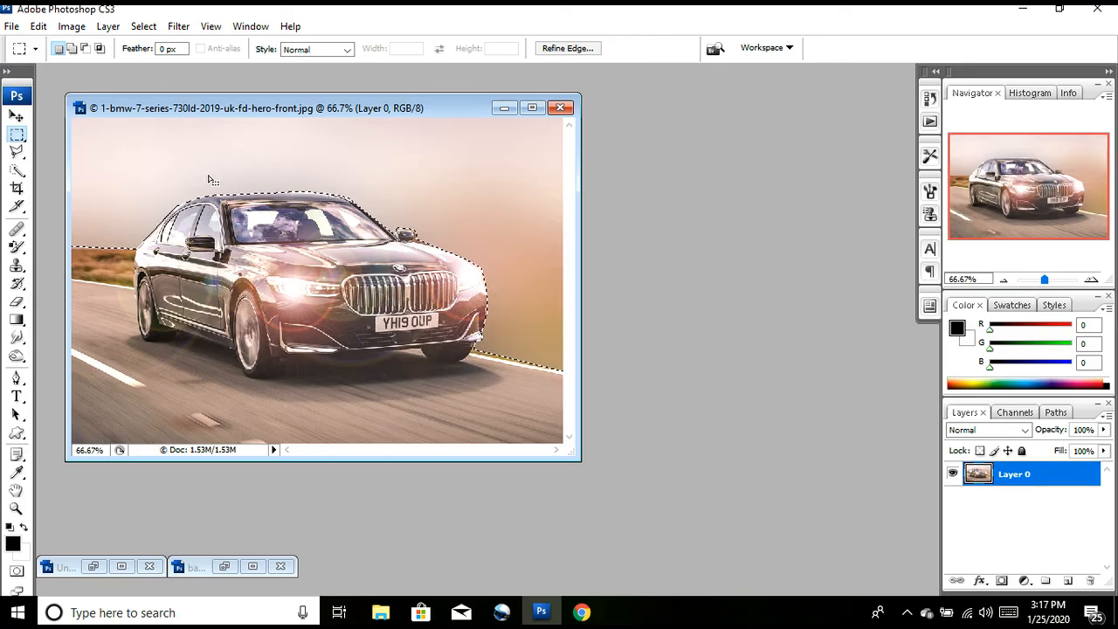
Step: Undo the background blur and select the whole car photo
key("ctrl+a")
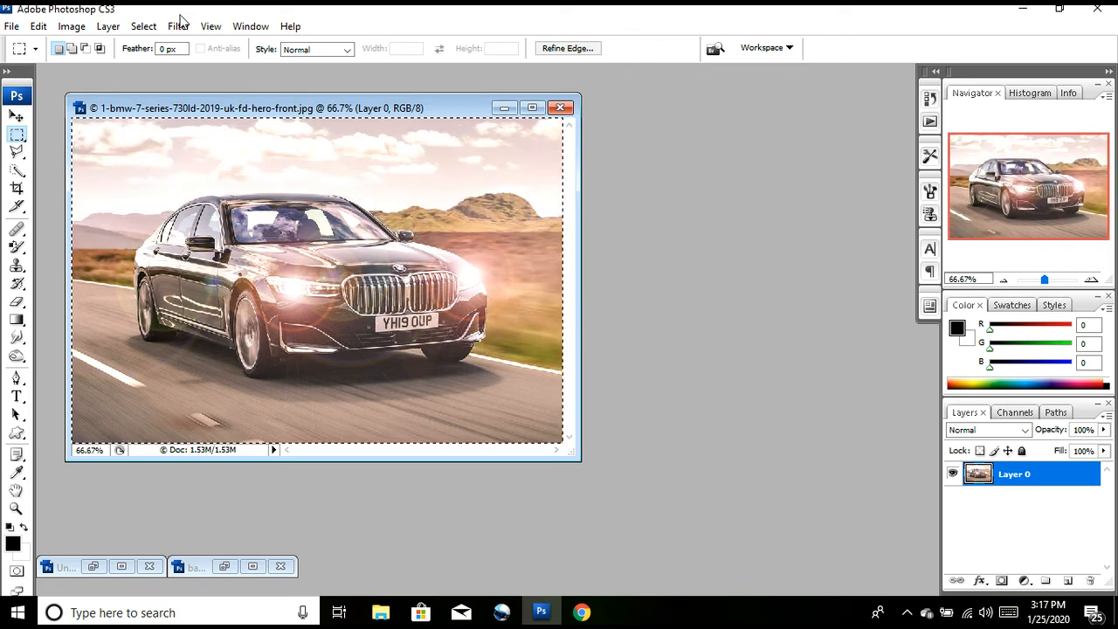
left_click_drag(181, 14, 335, 111)
double_click(334, 110)
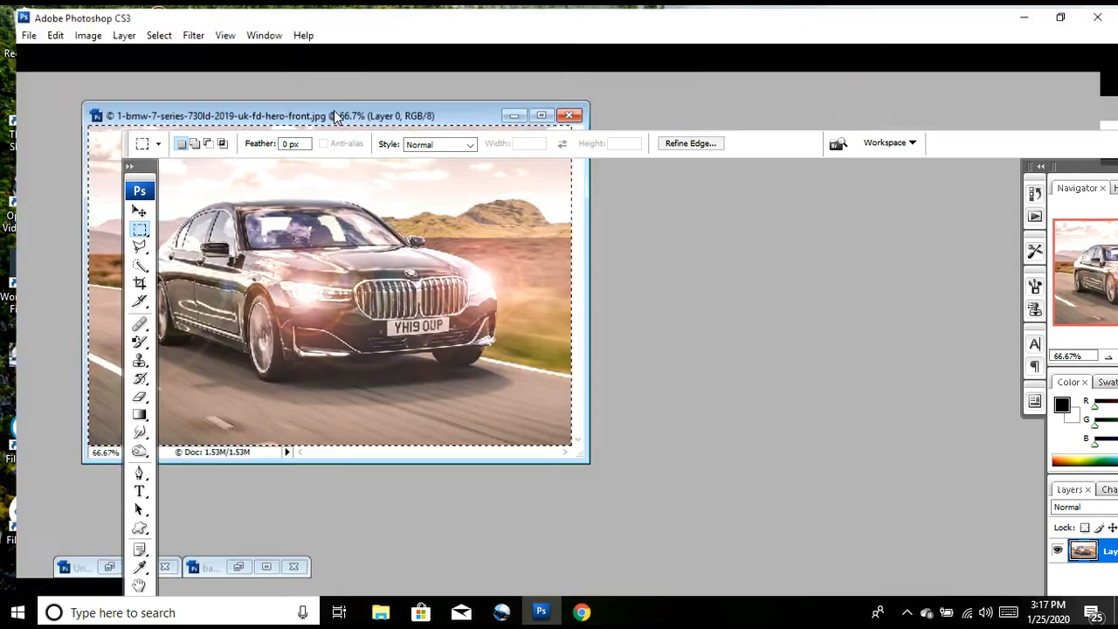
Step: Preview the artistic filters Colored Pencil, Cutout, Dry Brush, Film Grain, Fresco and Neon Glow on the whole car photo
left_click(177, 30)
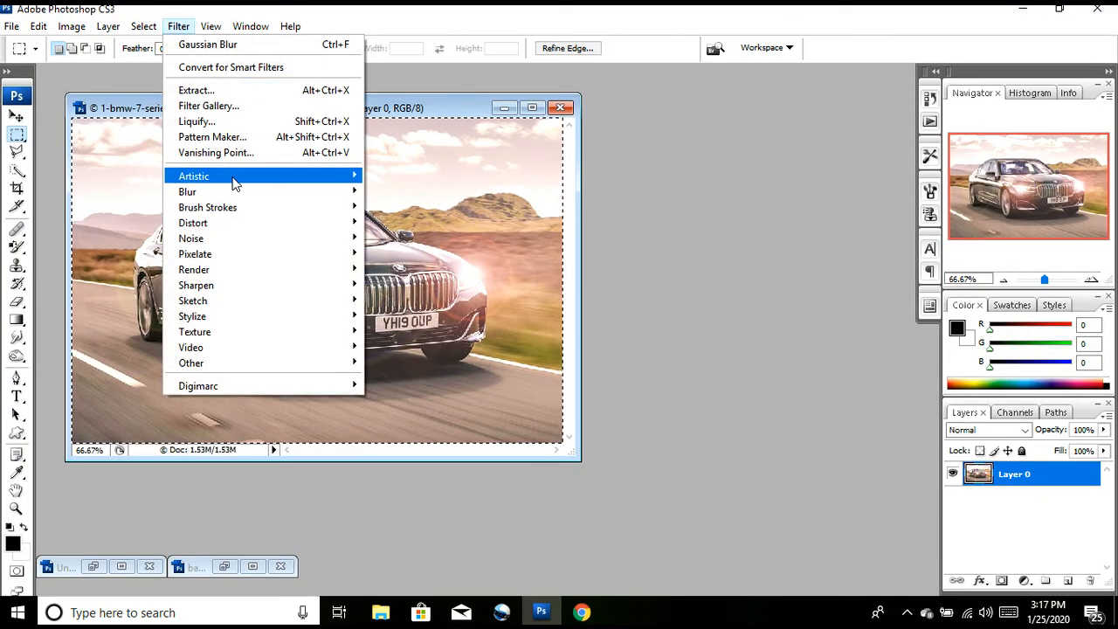
mouse_move(236, 178)
left_click(413, 175)
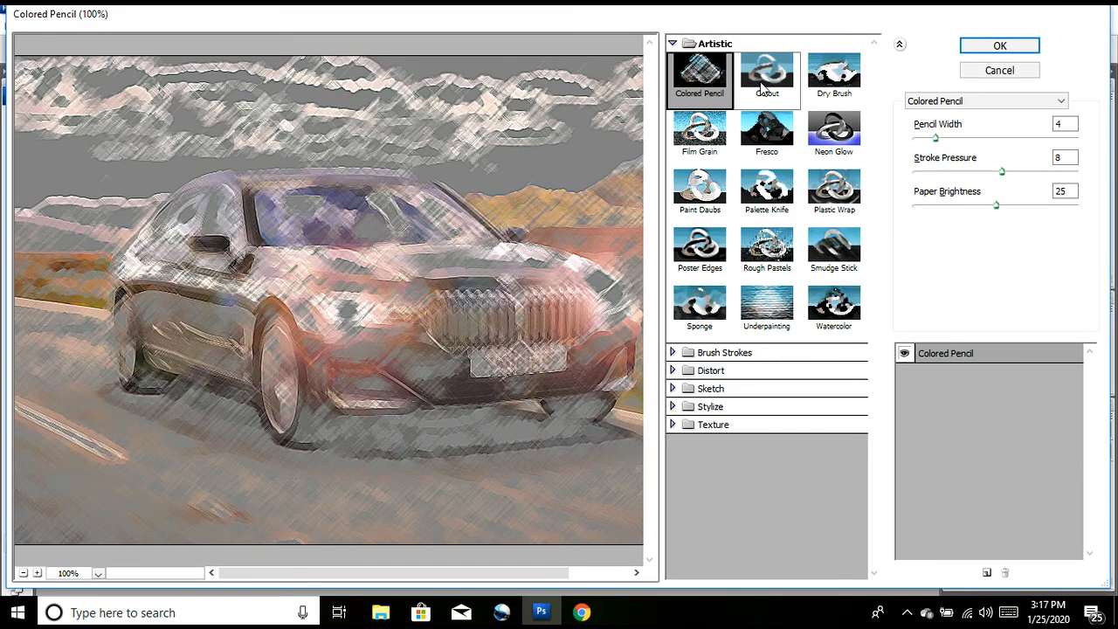
left_click(762, 87)
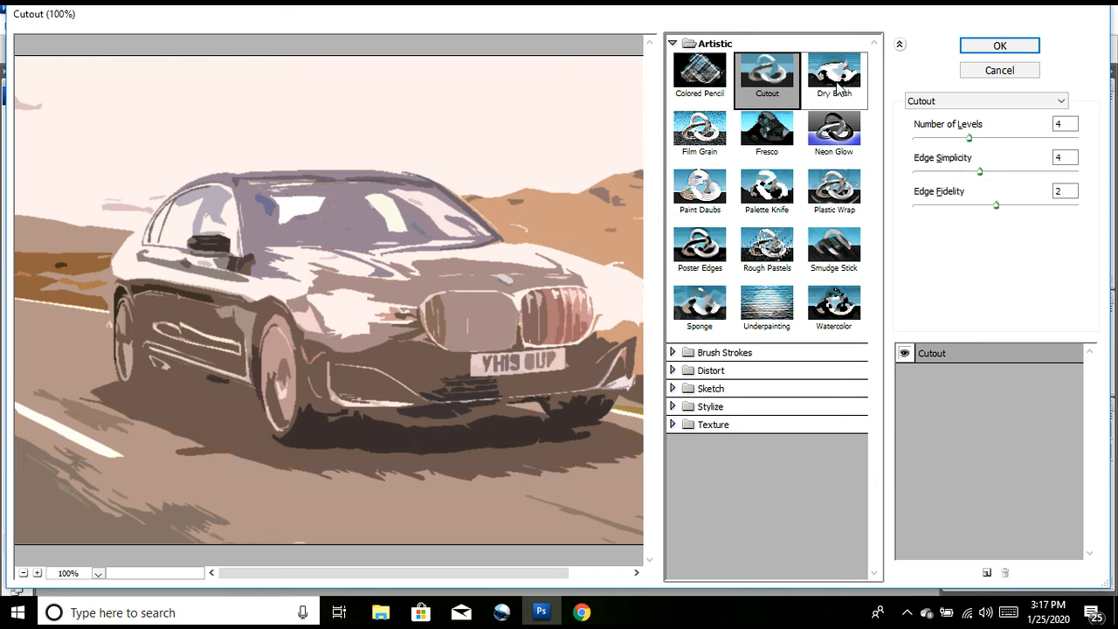
left_click(834, 87)
left_click(704, 127)
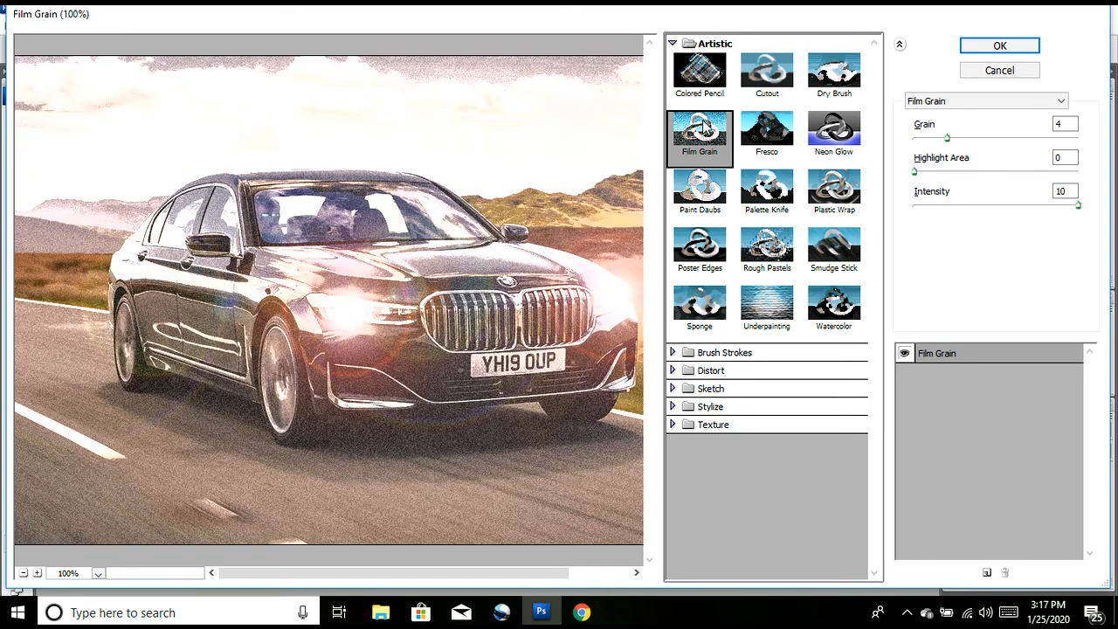
left_click(765, 133)
left_click(828, 145)
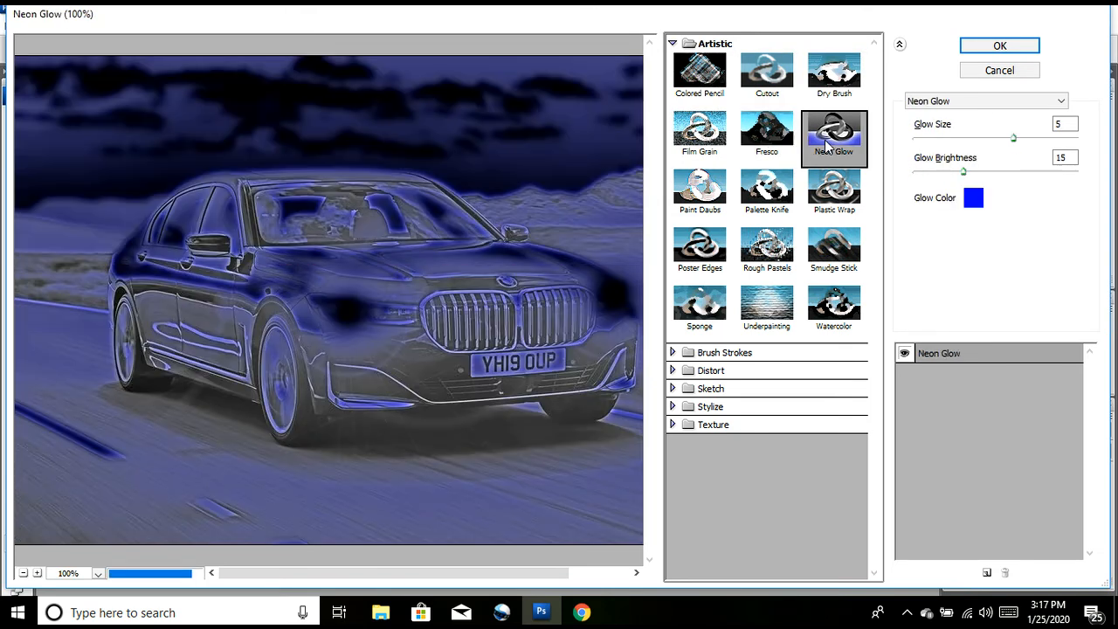
Step: Preview Paint Daubs, Palette Knife, Plastic Wrap, Poster Edges, Rough Pastels, Smudge Stick, Sponge, Underpainting and Watercolor, leaving the gallery without applying any
left_click(699, 187)
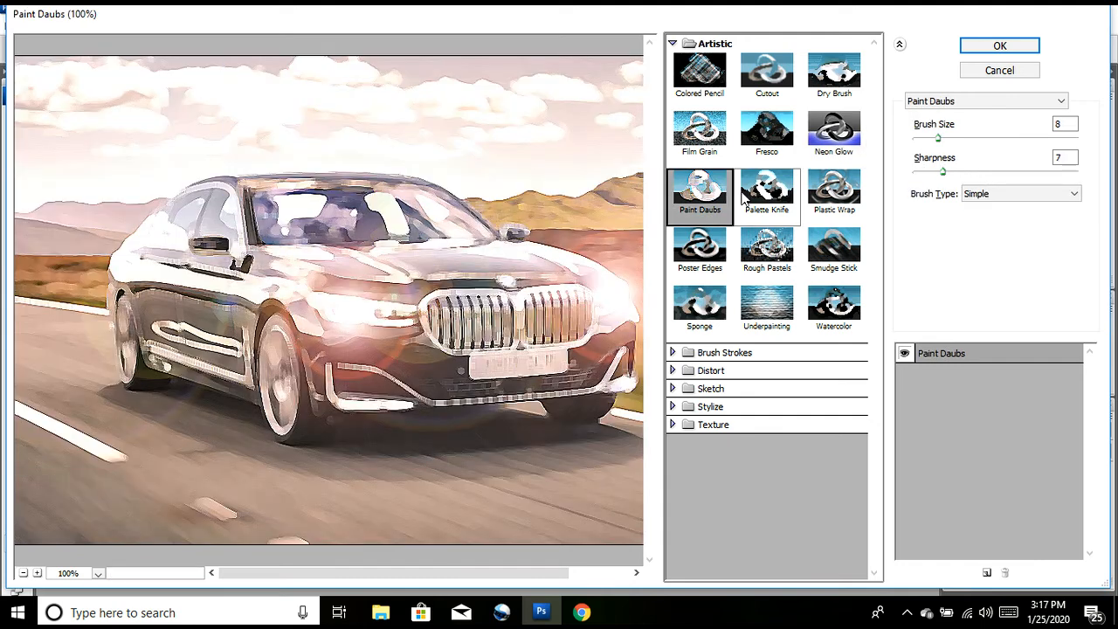
left_click(745, 198)
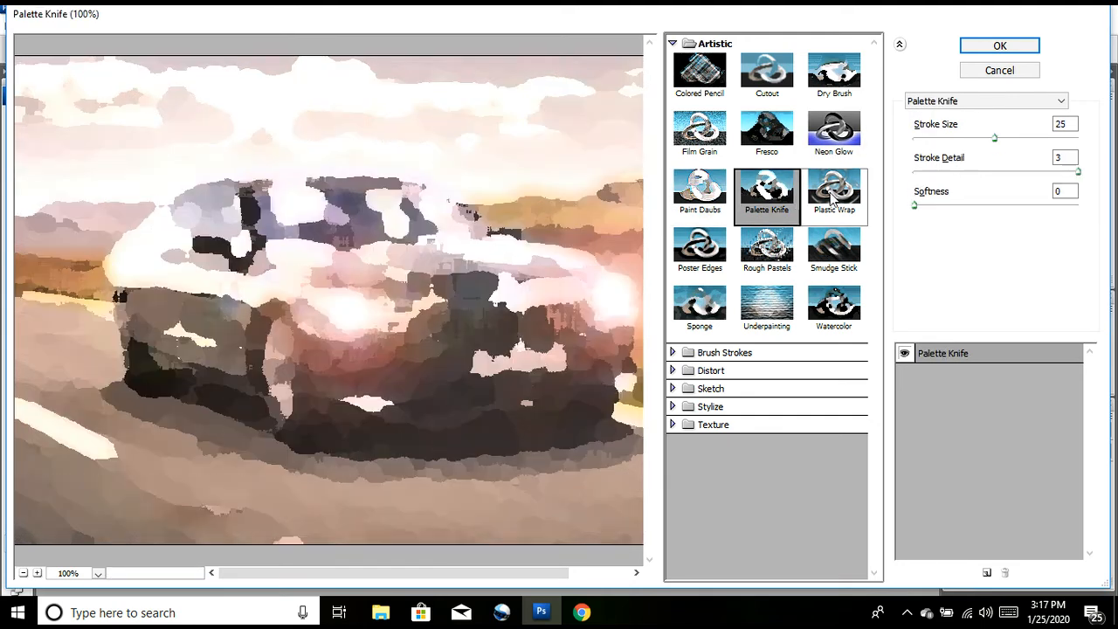
left_click(822, 202)
left_click(684, 238)
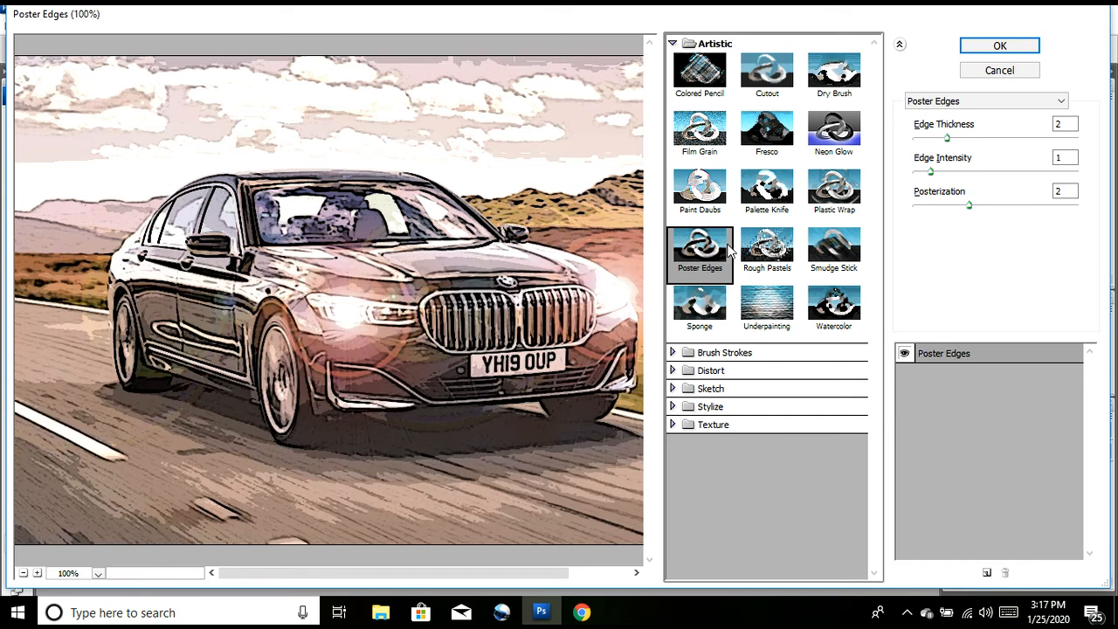
left_click(753, 251)
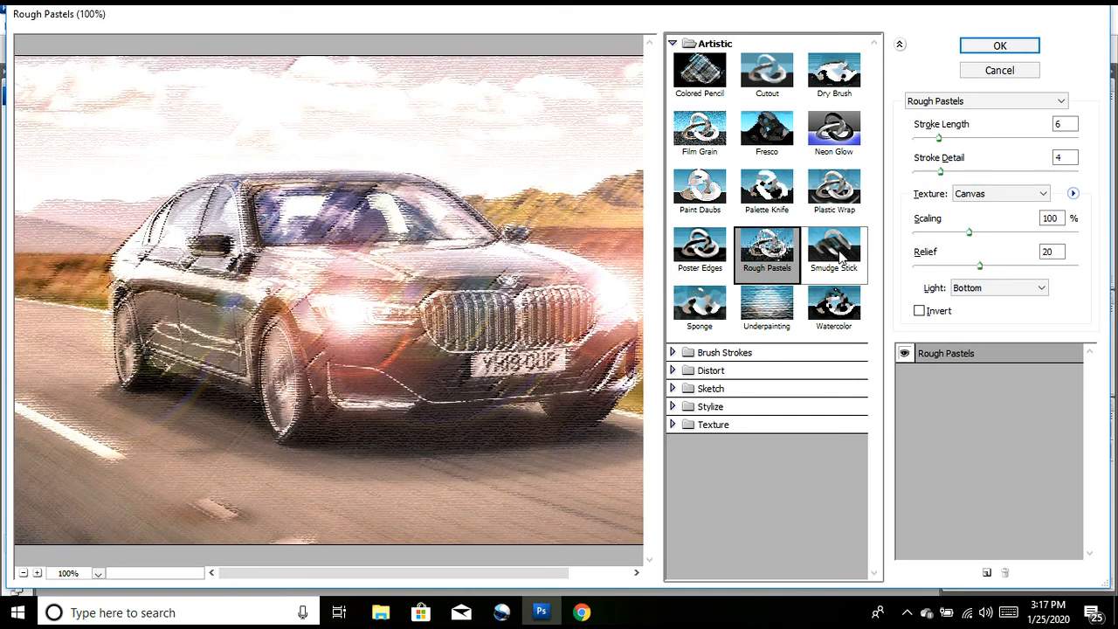
left_click(841, 253)
left_click(703, 306)
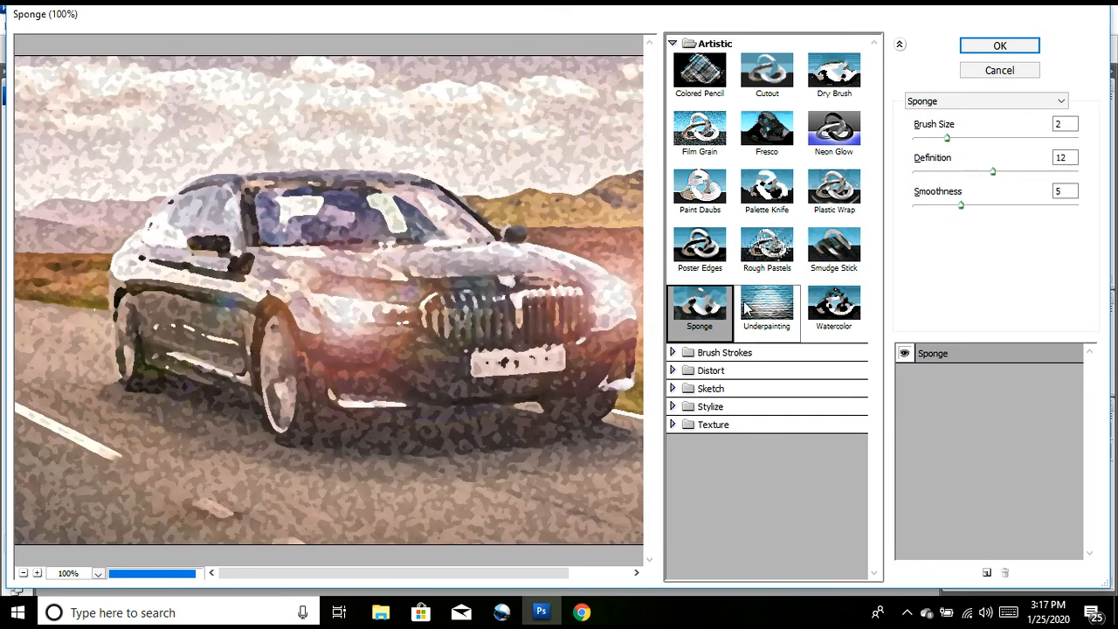
left_click(747, 305)
left_click(832, 306)
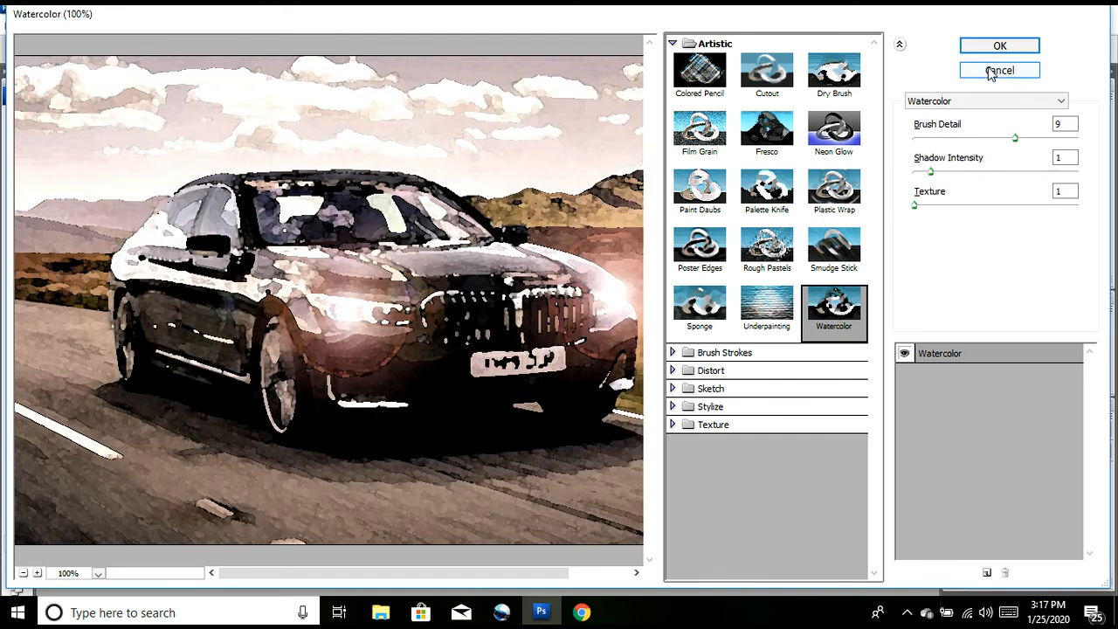
left_click(993, 72)
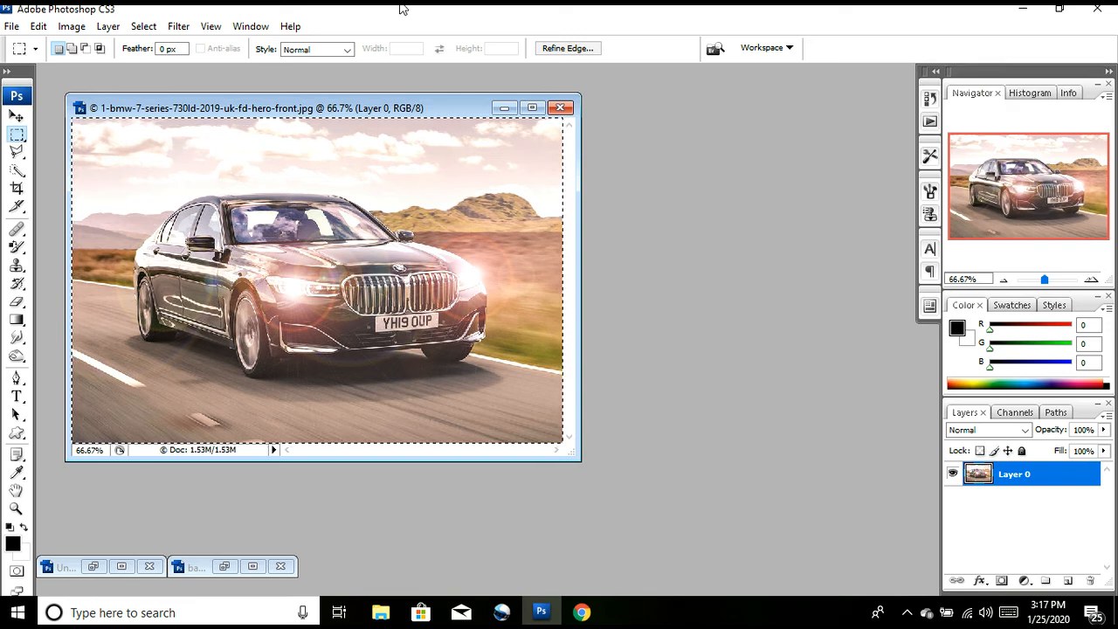